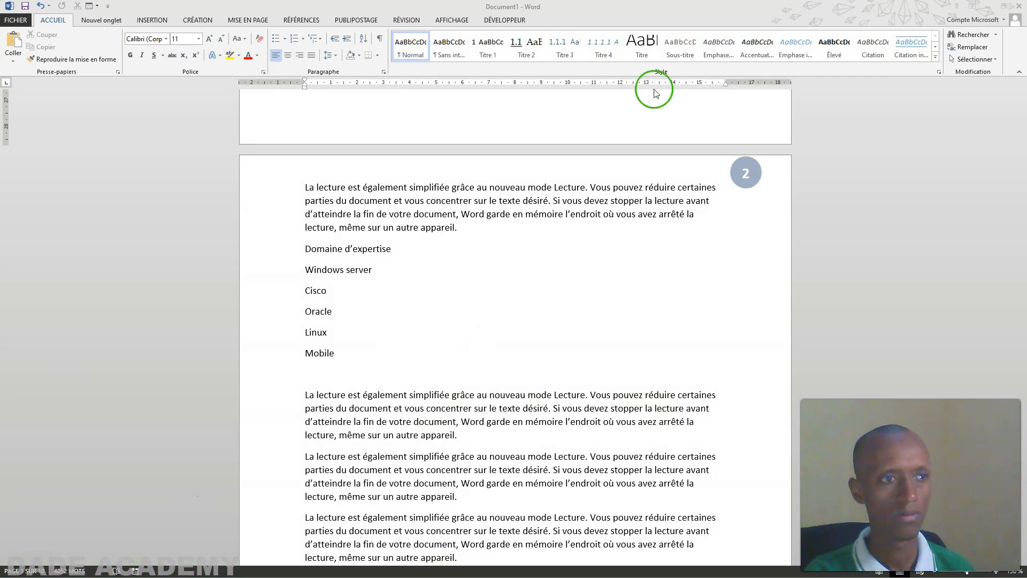
Apply the multilevel list linked to the heading styles (1 Titre 1, 1.1 Titre 2, 1.1.1 Titre 3) to the "Introduction" line.
{"action": "scroll", "coordinate": [434, 293], "scroll_direction": "up", "scroll_amount": 5}
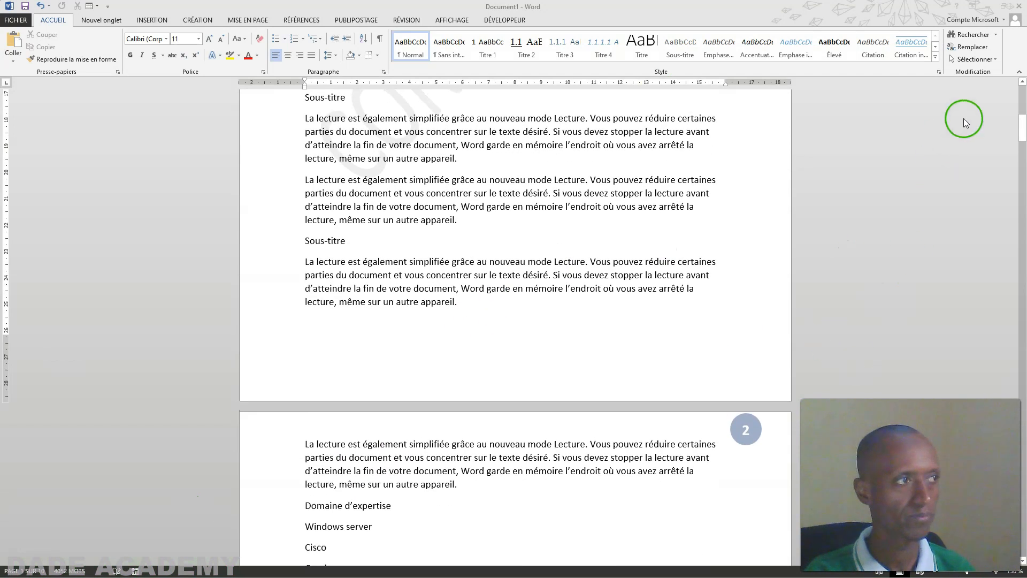
{"action": "left_click_drag", "start_coordinate": [1022, 129], "coordinate": [1022, 81]}
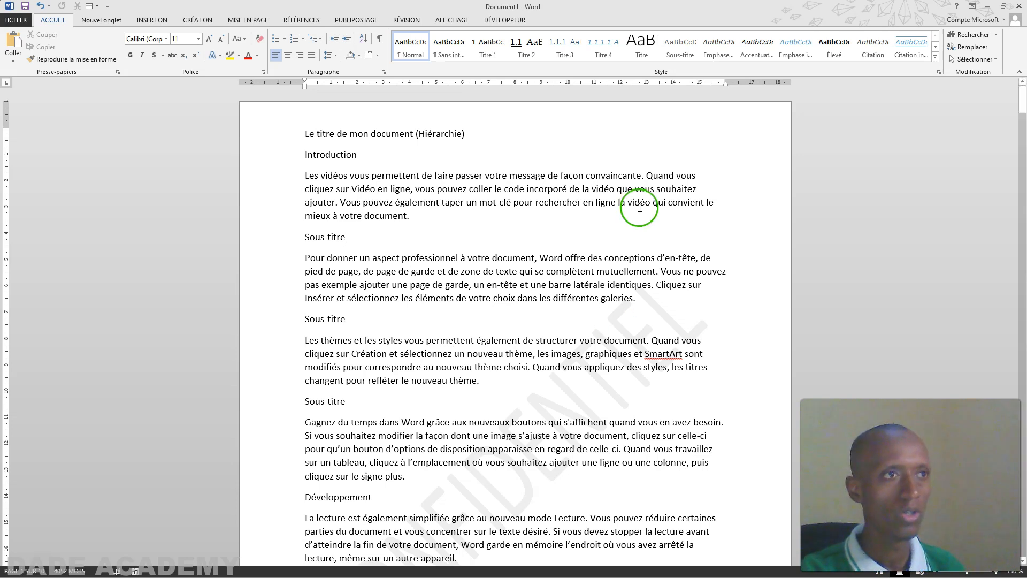
{"action": "left_click", "coordinate": [446, 227]}
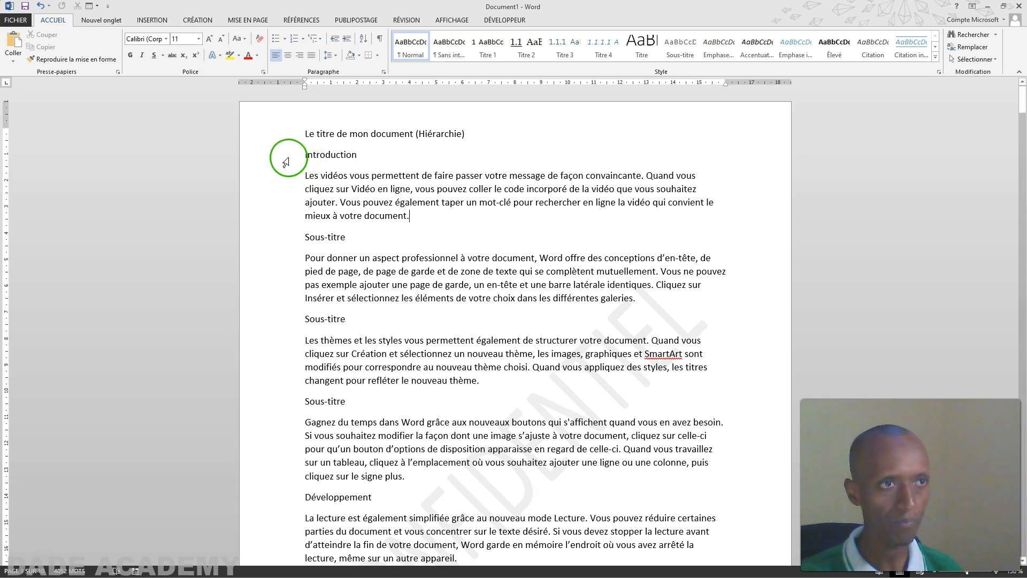
{"action": "left_click", "coordinate": [286, 160]}
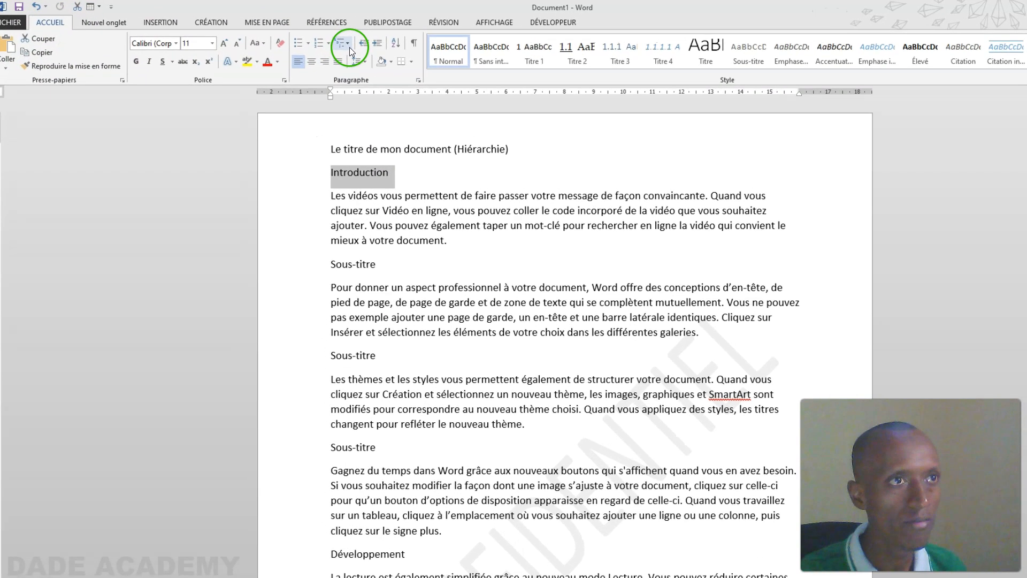
{"action": "left_click", "coordinate": [316, 39]}
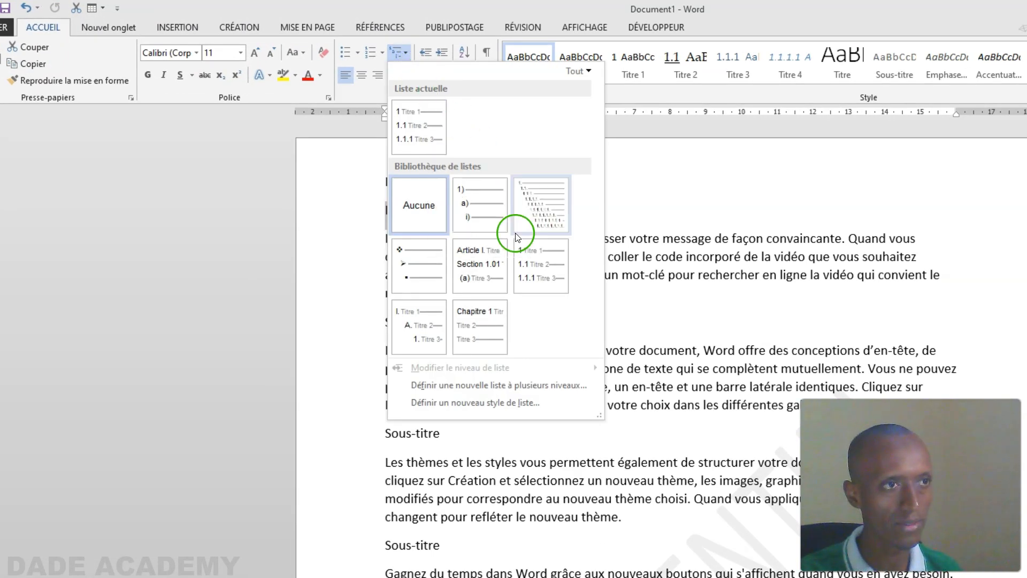
{"action": "mouse_move", "coordinate": [535, 273]}
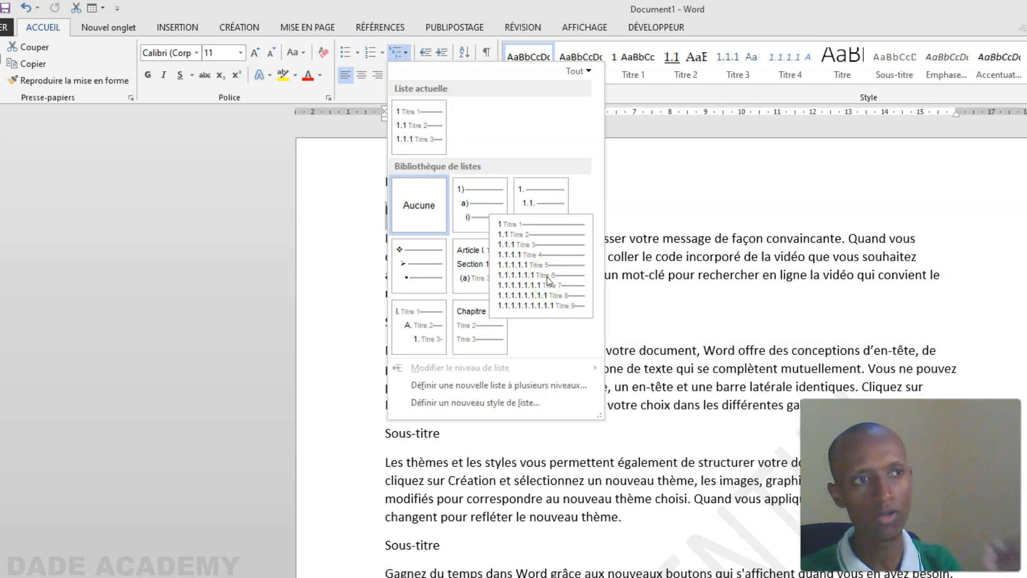
{"action": "left_click", "coordinate": [547, 277]}
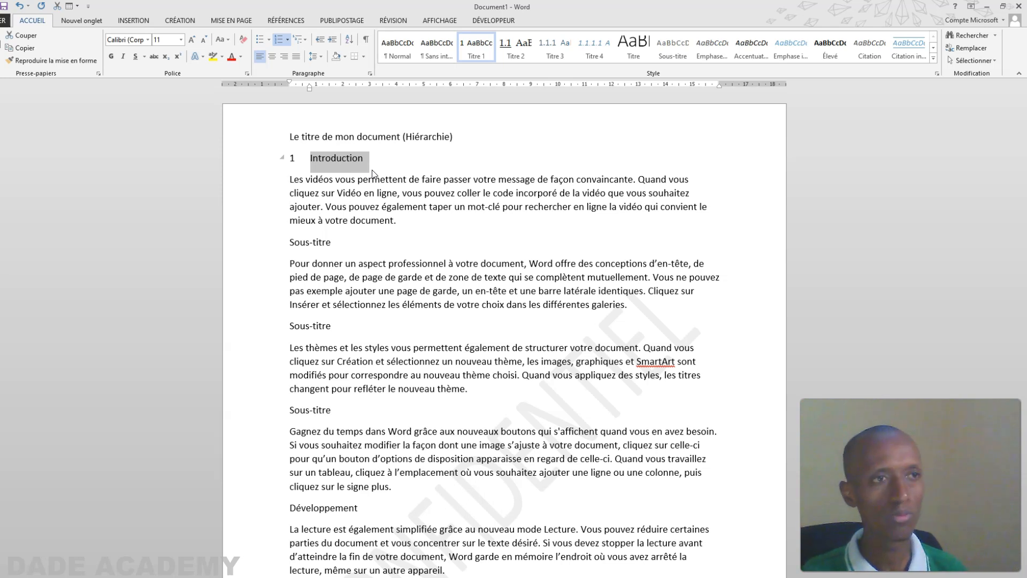
{"action": "left_click", "coordinate": [361, 232]}
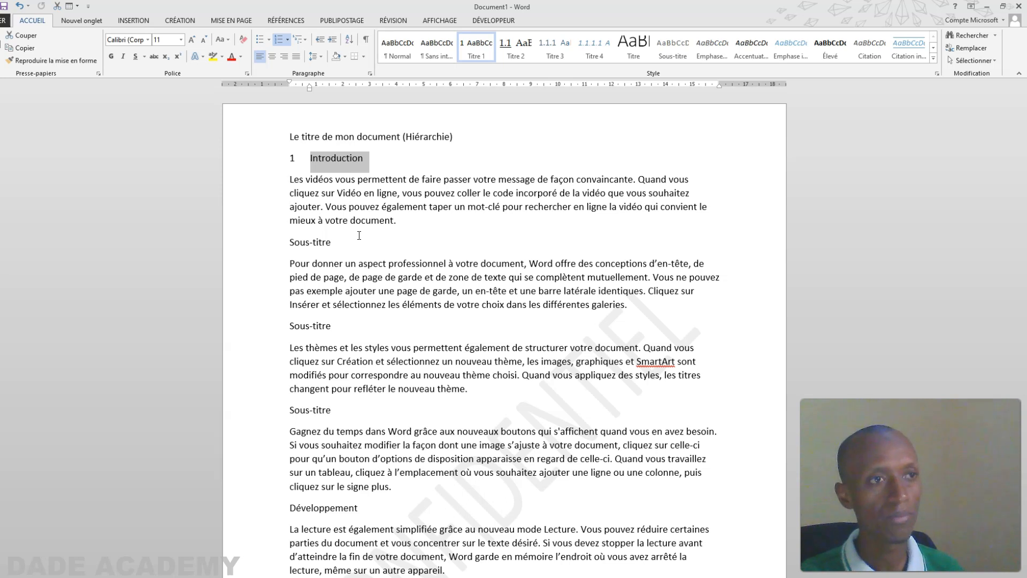
Apply the Titre 2 style to the first two "Sous-titre" lines in the Introduction section.
{"action": "left_click", "coordinate": [274, 248]}
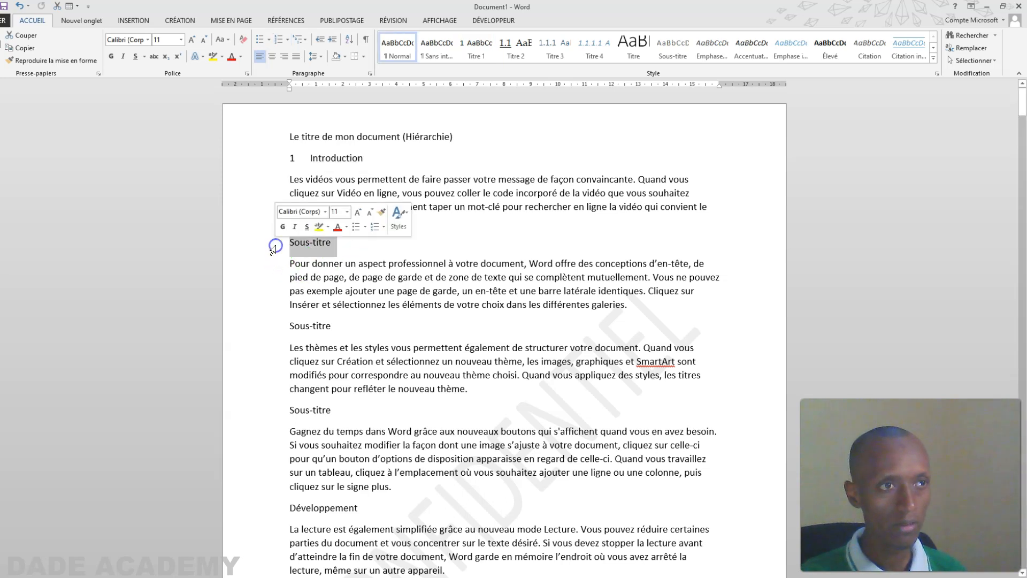
{"action": "left_click", "coordinate": [300, 249]}
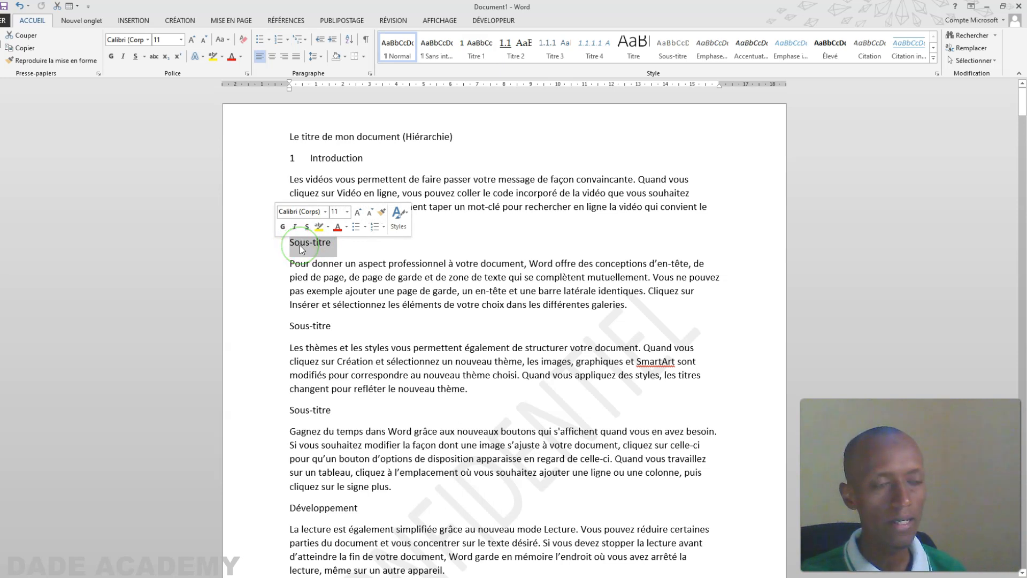
{"action": "left_click", "coordinate": [315, 159]}
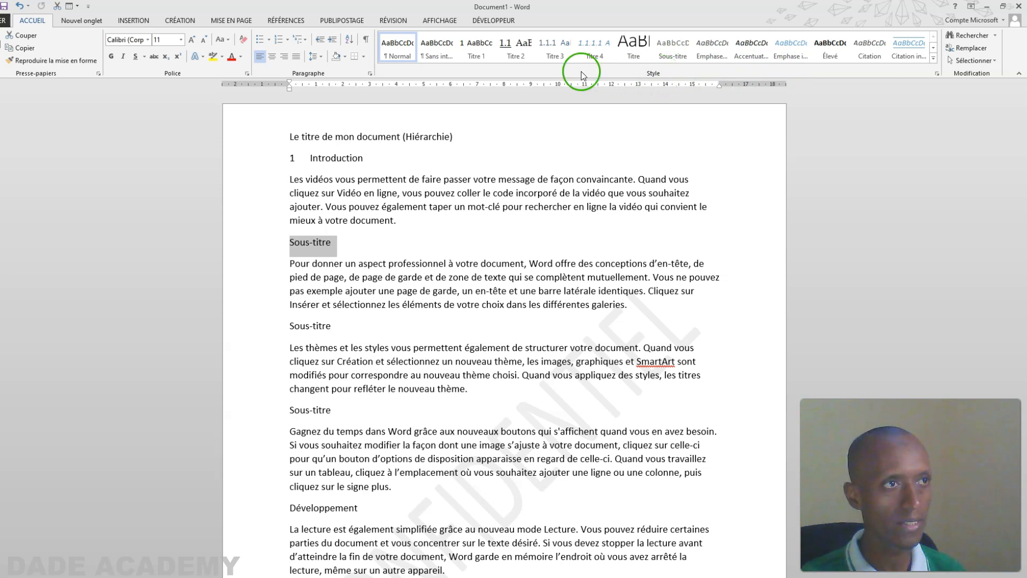
{"action": "left_click", "coordinate": [311, 158]}
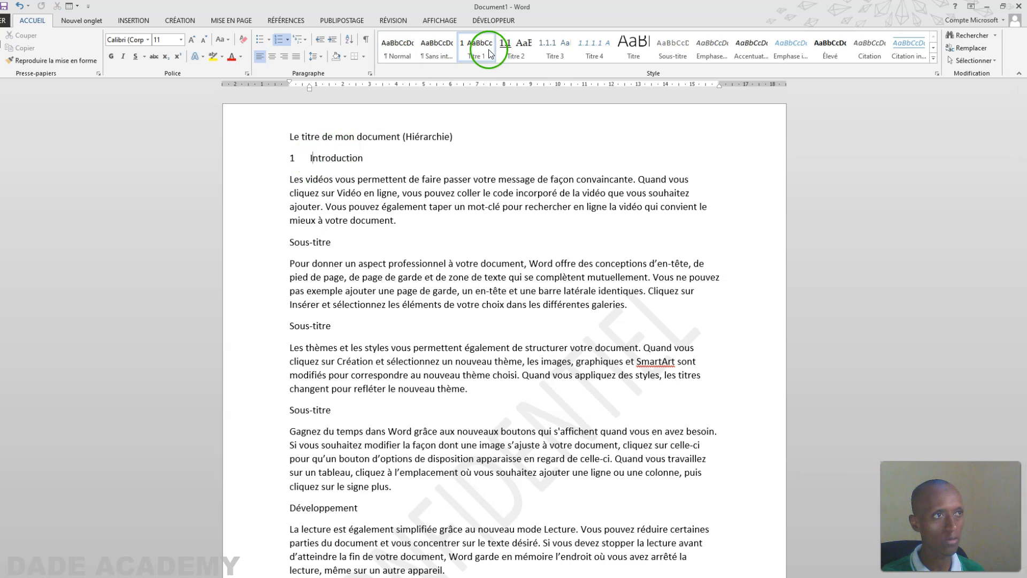
{"action": "left_click", "coordinate": [255, 249]}
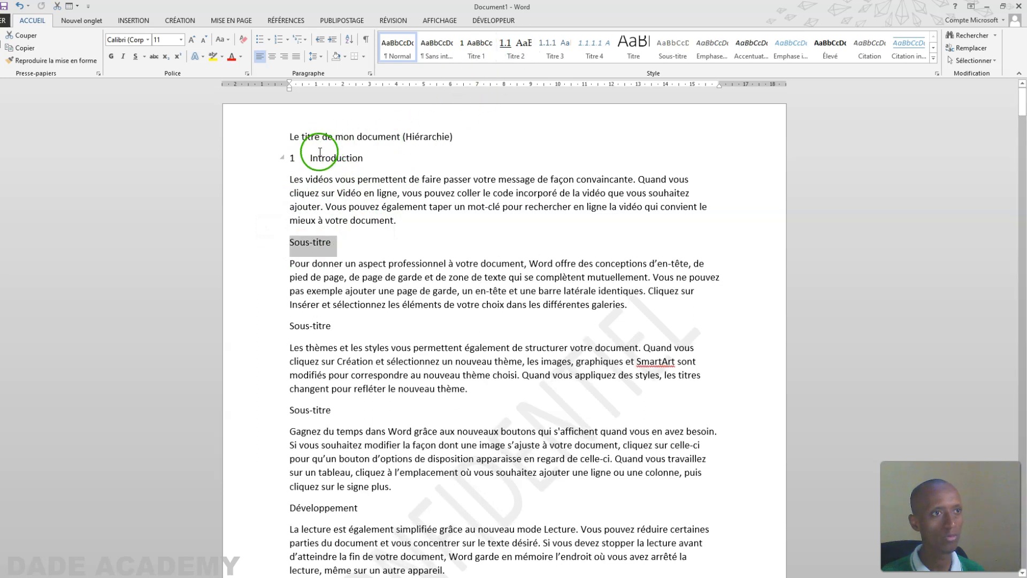
{"action": "left_click", "coordinate": [521, 51]}
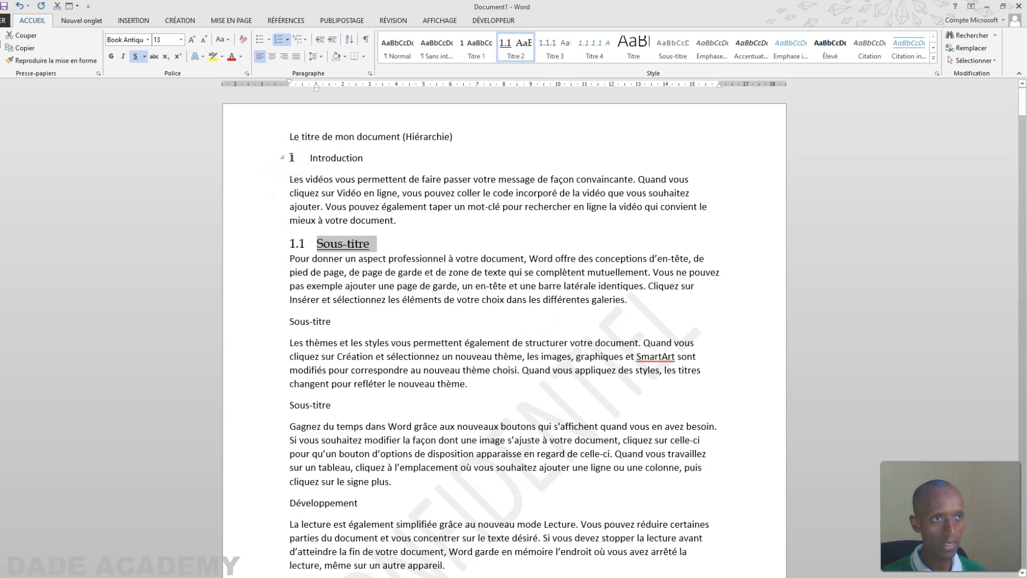
{"action": "left_click", "coordinate": [297, 246]}
{"action": "left_click", "coordinate": [271, 322]}
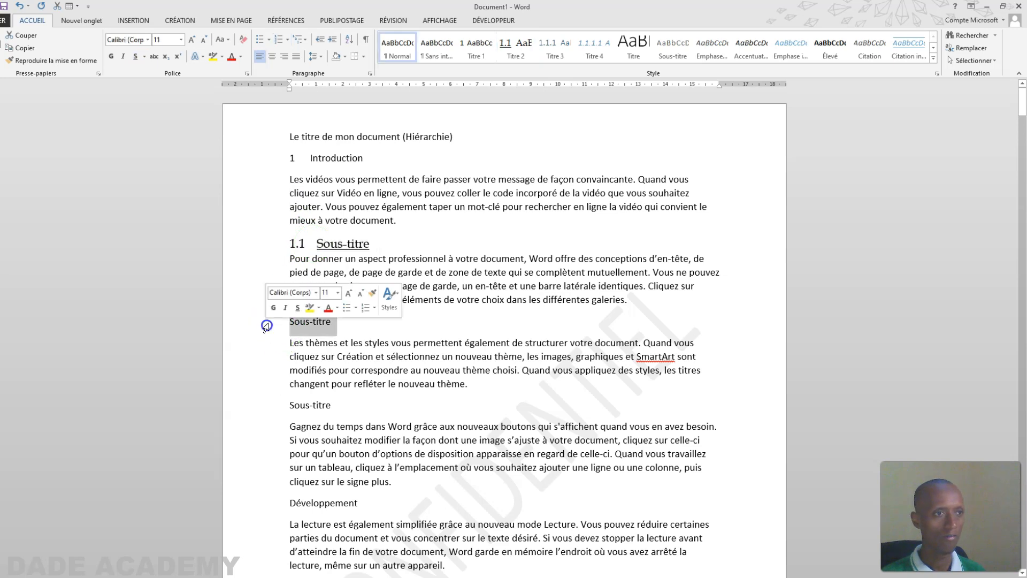
{"action": "left_click", "coordinate": [511, 51]}
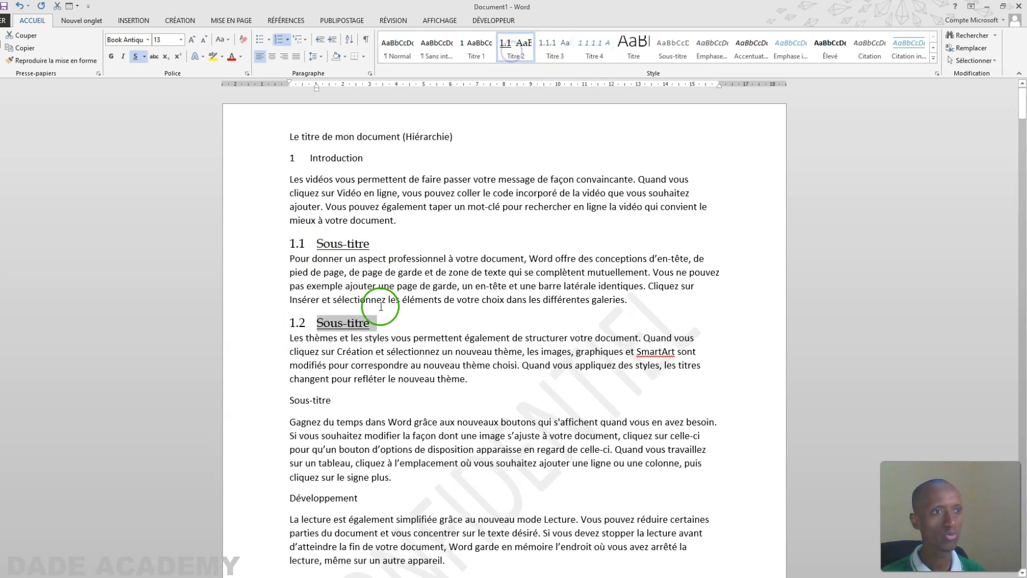
Apply the Titre 3 style to the third "Sous-titre" line in the Introduction section.
{"action": "left_click", "coordinate": [259, 406]}
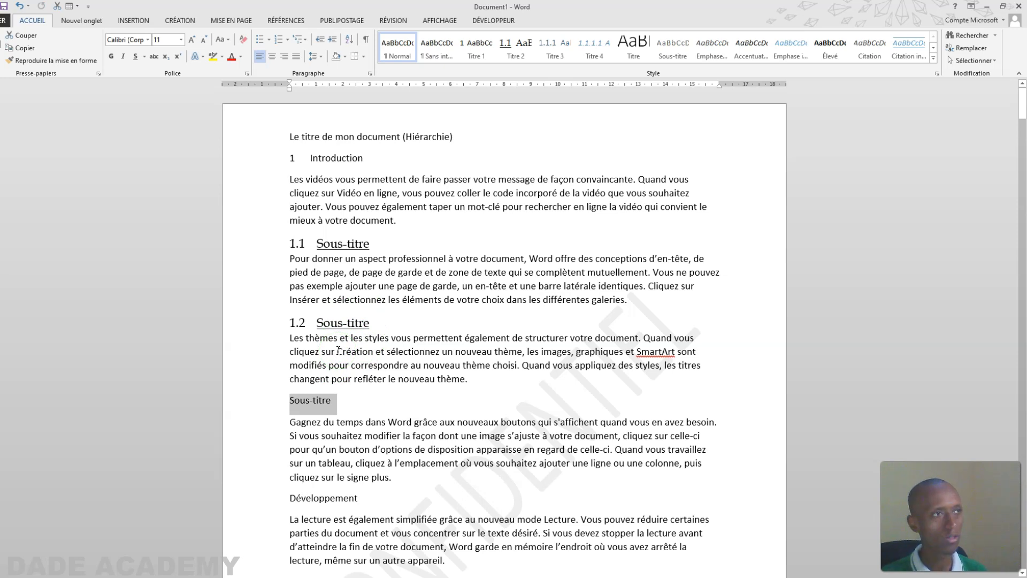
{"action": "left_click", "coordinate": [561, 51]}
{"action": "left_click", "coordinate": [402, 405]}
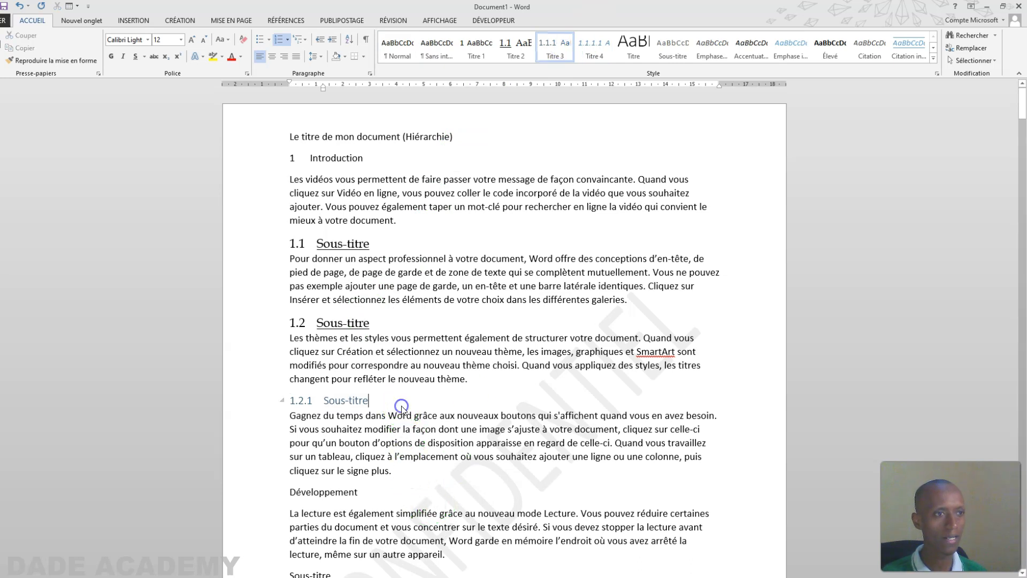
{"action": "mouse_move", "coordinate": [285, 408]}
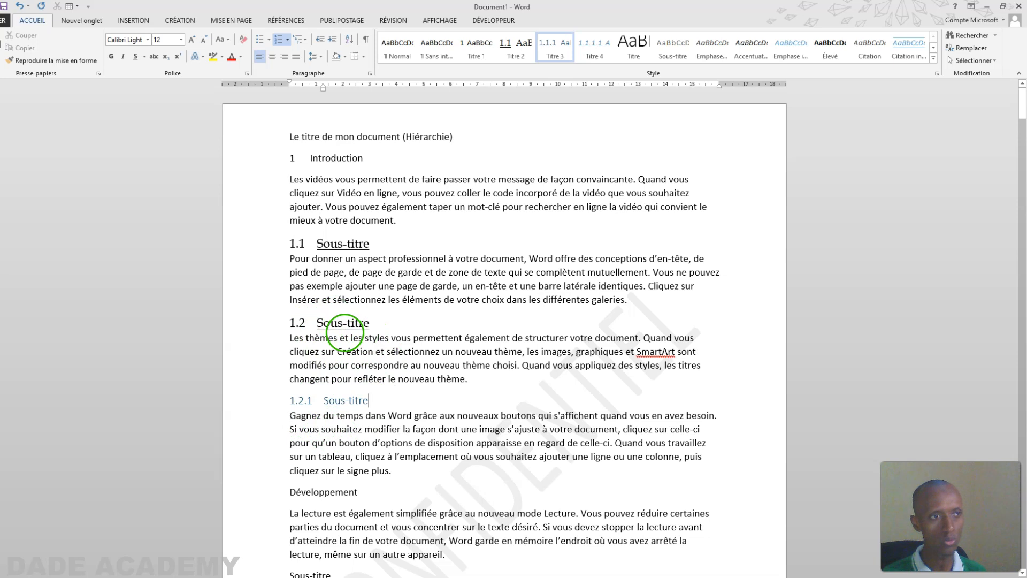
Apply the Titre 1 style to the "Développement" line.
{"action": "scroll", "coordinate": [355, 394], "scroll_direction": "down", "scroll_amount": 3}
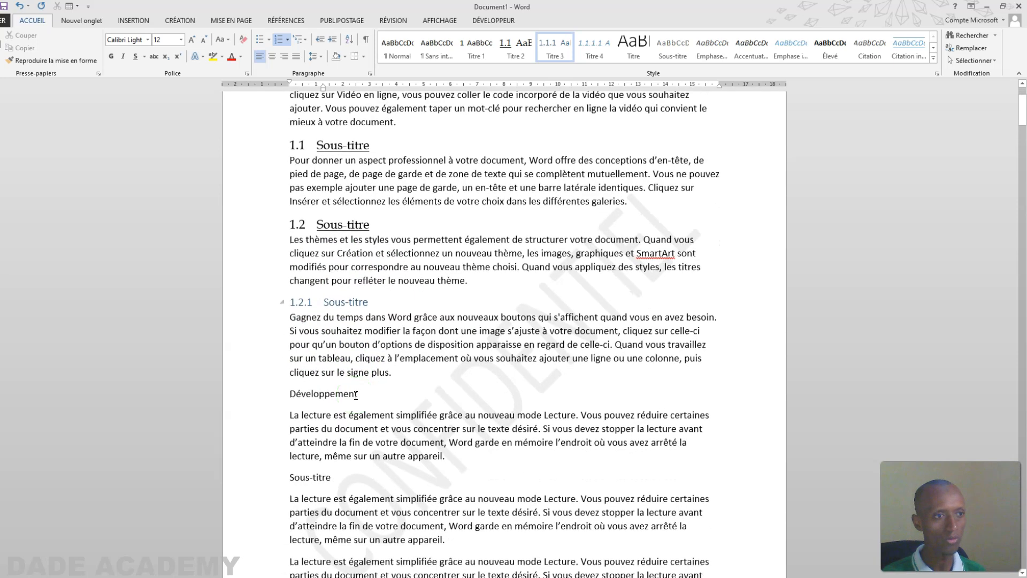
{"action": "left_click", "coordinate": [262, 403]}
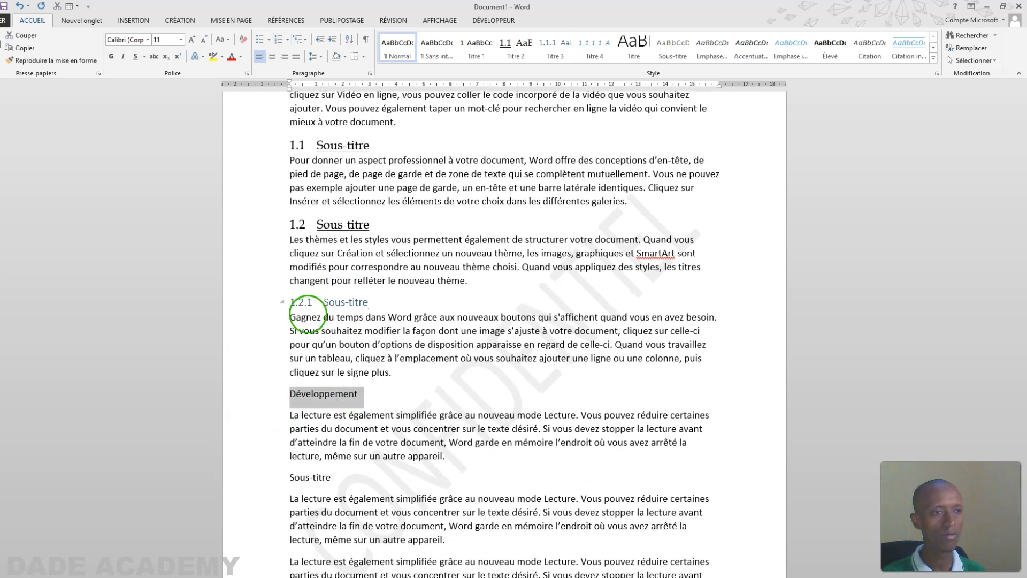
{"action": "left_click", "coordinate": [397, 48]}
{"action": "left_click", "coordinate": [472, 54]}
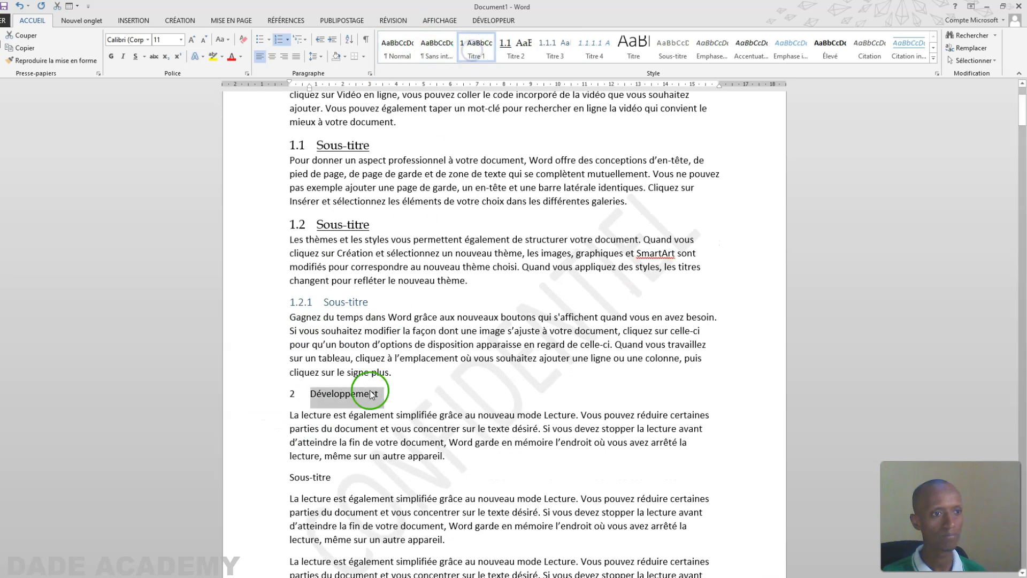
{"action": "scroll", "coordinate": [326, 381], "scroll_direction": "up", "scroll_amount": 3}
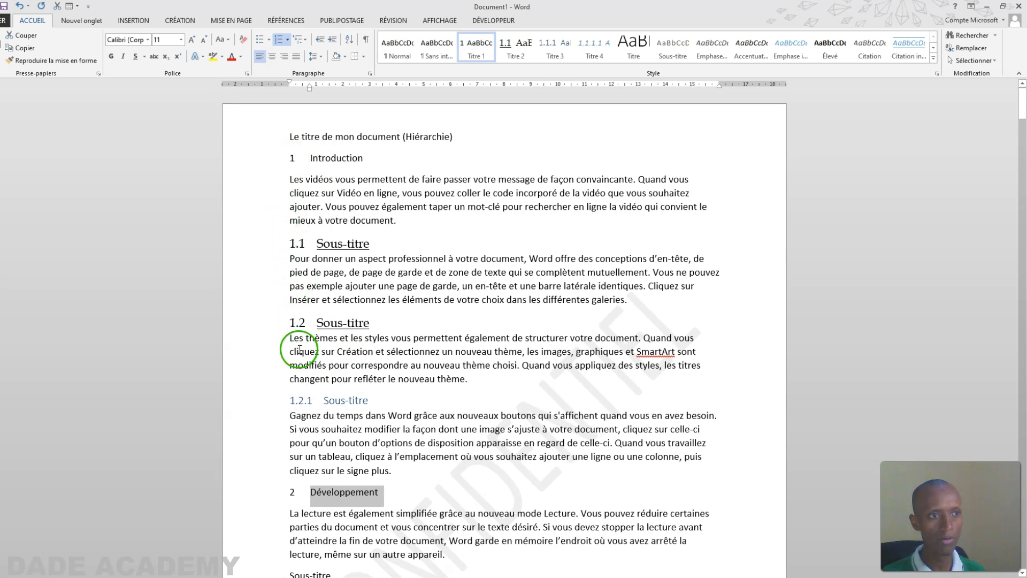
Apply Titre 2 to the first "Sous-titre" line under Développement and Titre 3 to the second one.
{"action": "scroll", "coordinate": [295, 405], "scroll_direction": "down", "scroll_amount": 2}
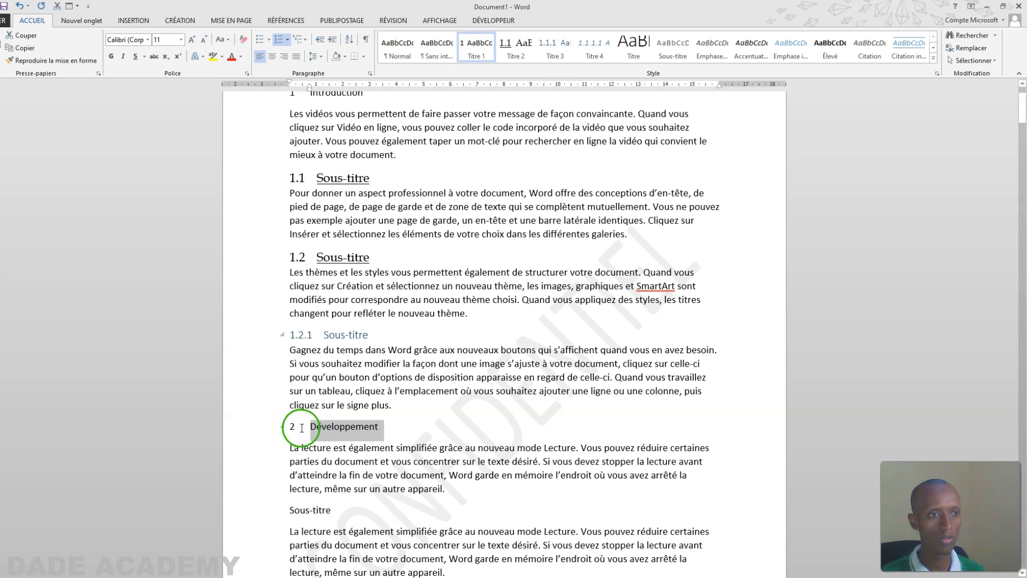
{"action": "scroll", "coordinate": [275, 431], "scroll_direction": "down", "scroll_amount": 1}
{"action": "scroll", "coordinate": [280, 371], "scroll_direction": "down", "scroll_amount": 3}
{"action": "left_click", "coordinate": [273, 354]}
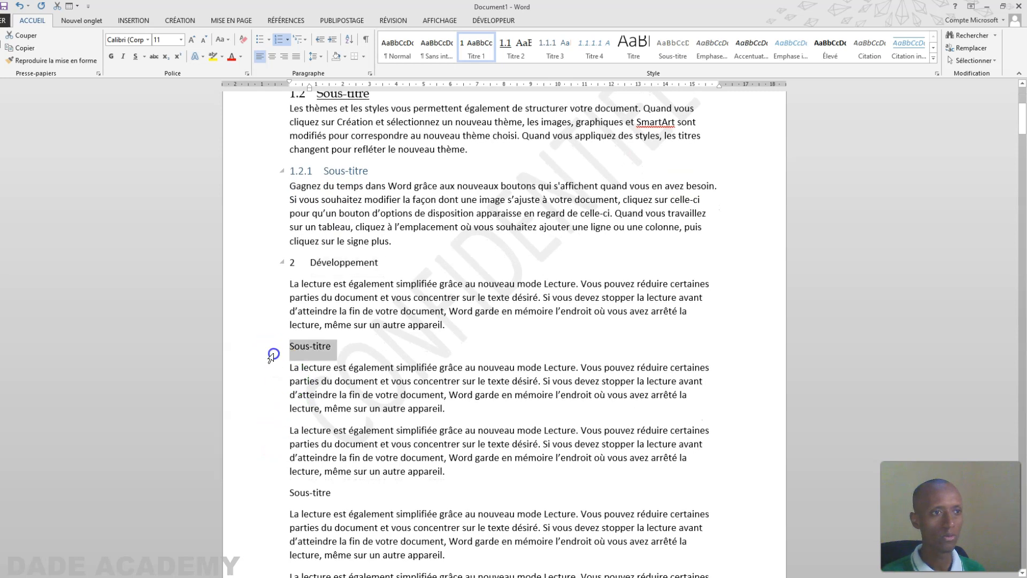
{"action": "left_click", "coordinate": [514, 52]}
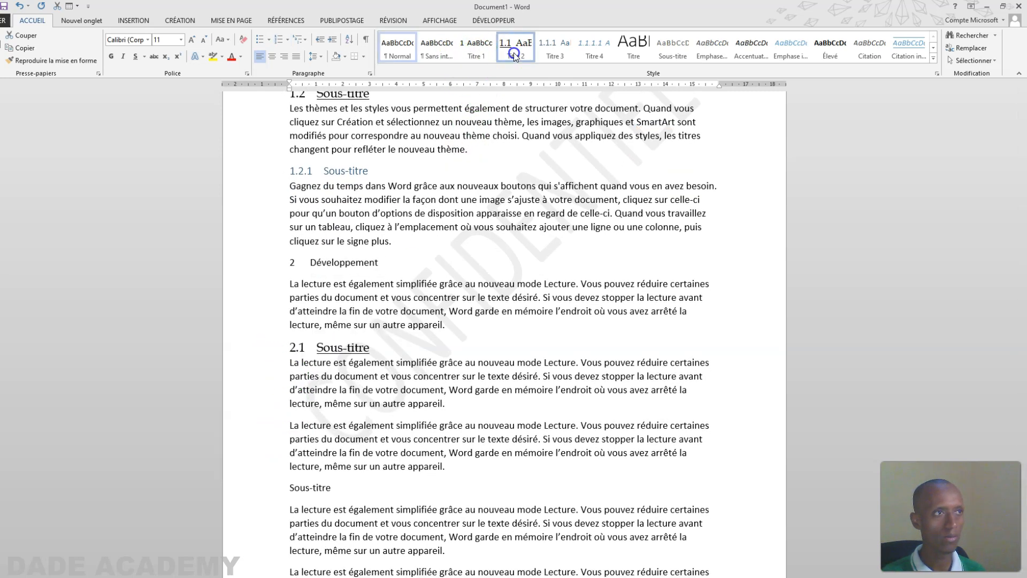
{"action": "scroll", "coordinate": [252, 405], "scroll_direction": "down", "scroll_amount": 2}
{"action": "left_click", "coordinate": [262, 391]}
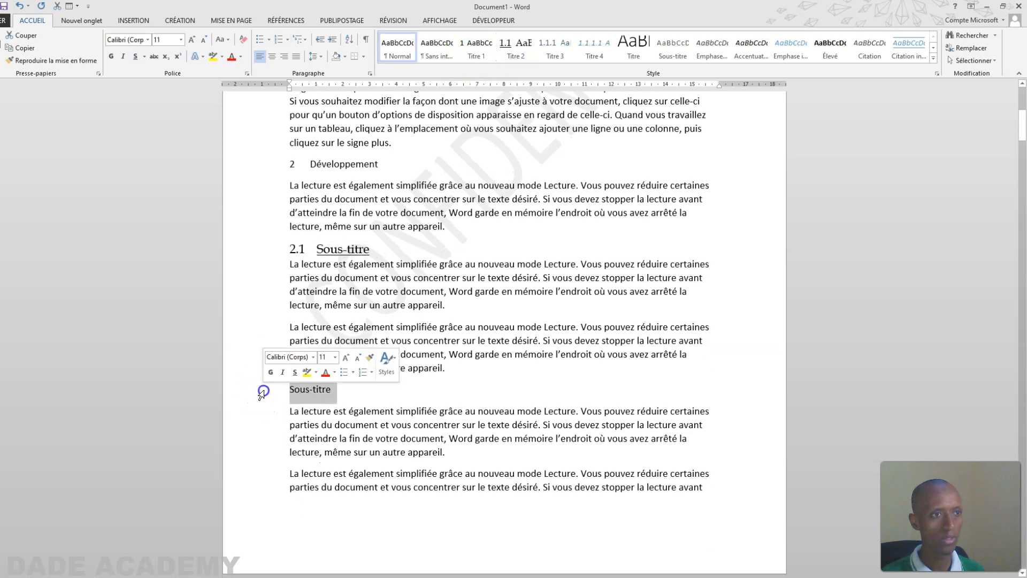
{"action": "left_click", "coordinate": [555, 47]}
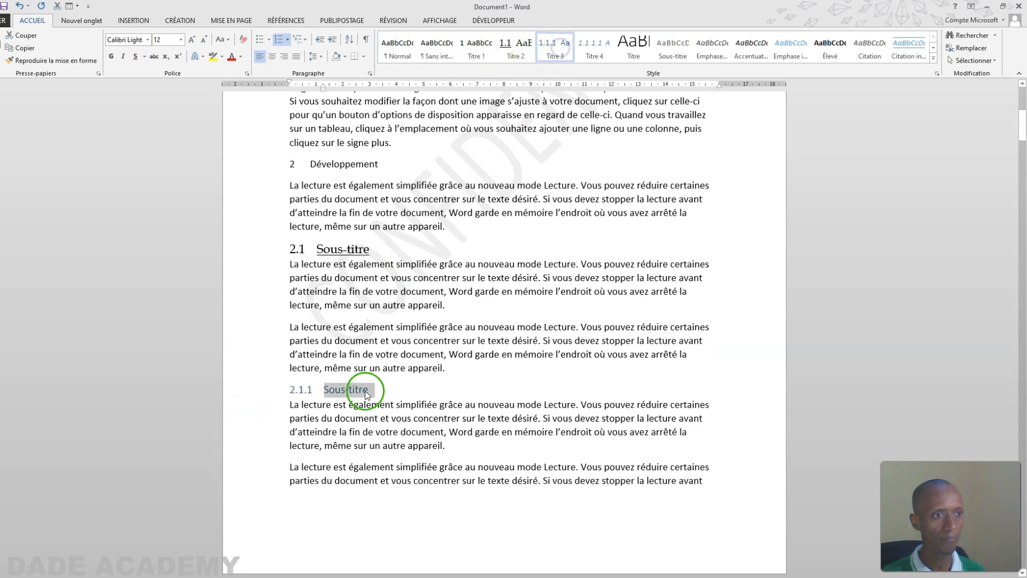
Apply the Titre 2 style to the lines from "Domaine d'expertise" through "Mobile" on page 2.
{"action": "scroll", "coordinate": [355, 407], "scroll_direction": "down", "scroll_amount": 6}
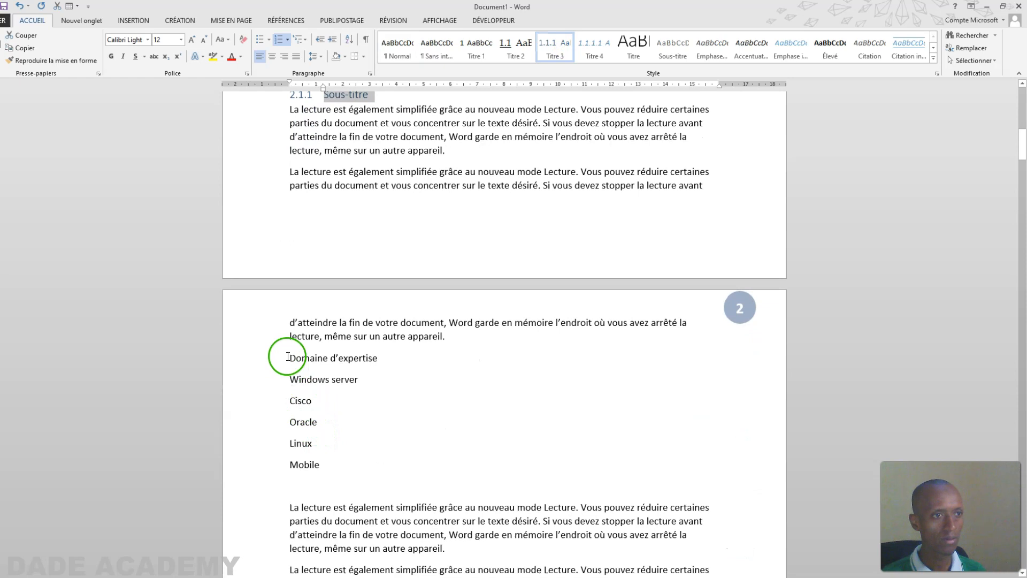
{"action": "left_click_drag", "start_coordinate": [287, 357], "coordinate": [308, 466]}
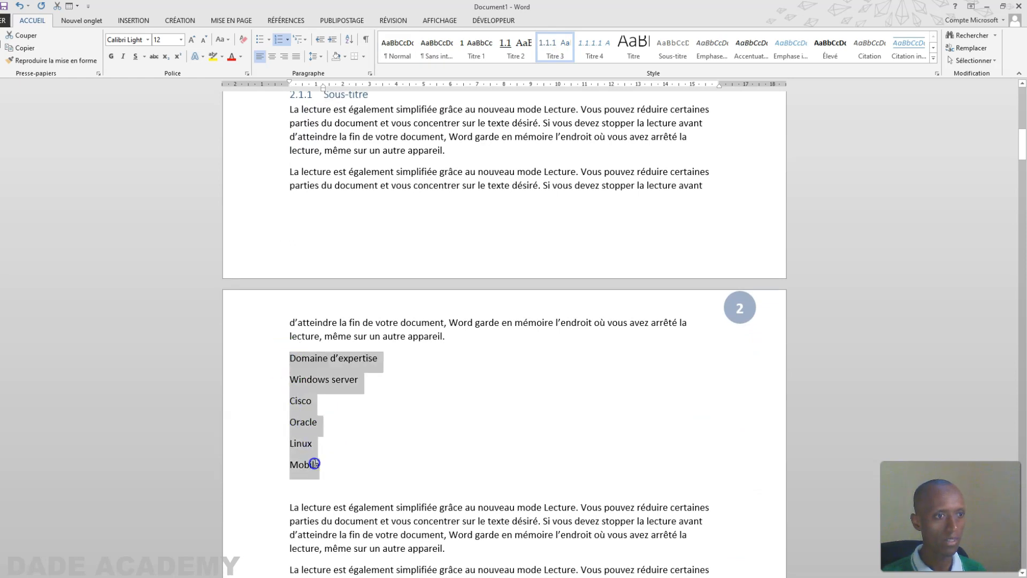
{"action": "left_click", "coordinate": [530, 66]}
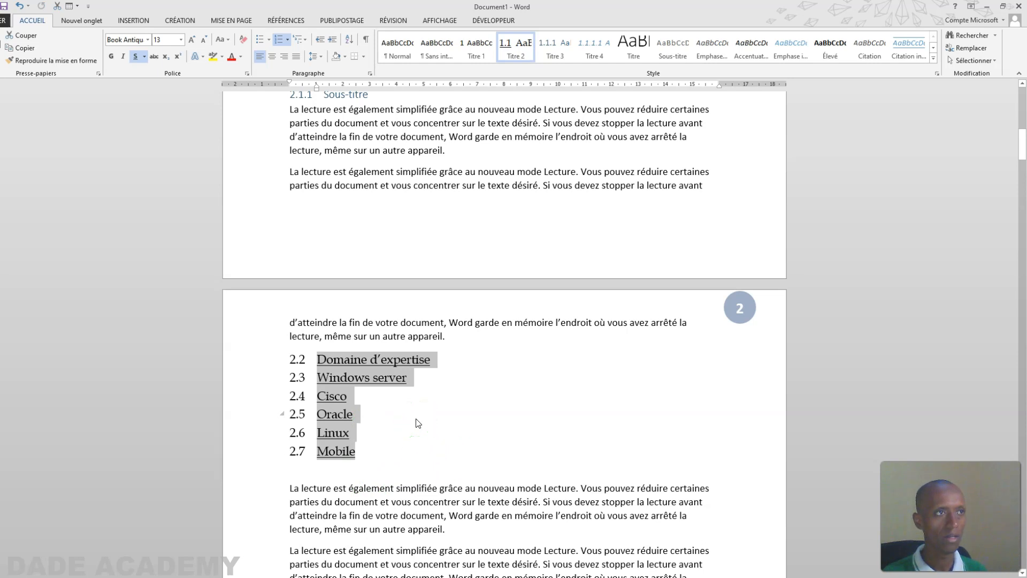
Apply the Titre 3 style to the two "Sous-titre" lines that follow the "Mobile" heading on page 2.
{"action": "scroll", "coordinate": [418, 423], "scroll_direction": "down", "scroll_amount": 6}
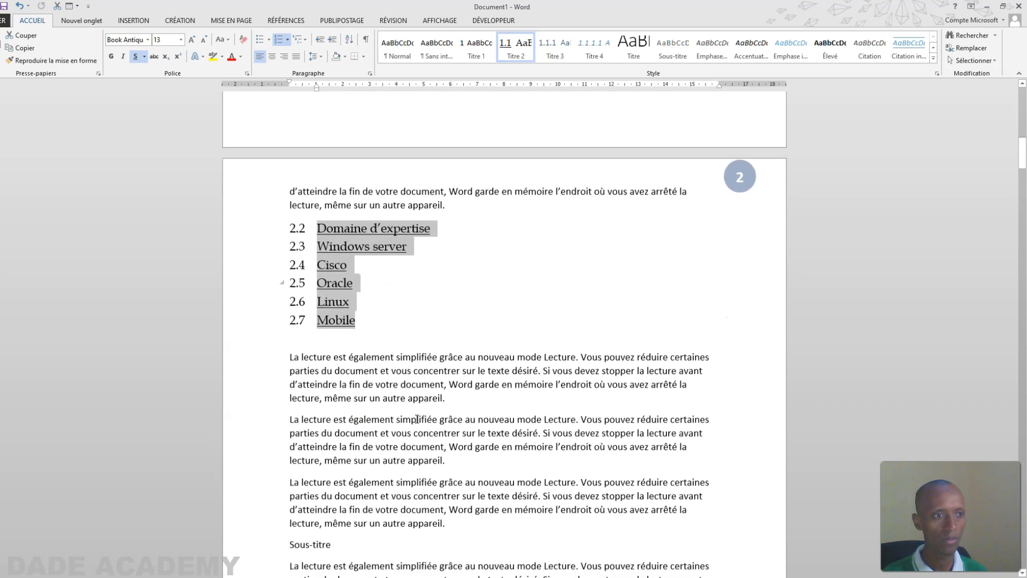
{"action": "scroll", "coordinate": [412, 438], "scroll_direction": "down", "scroll_amount": 2}
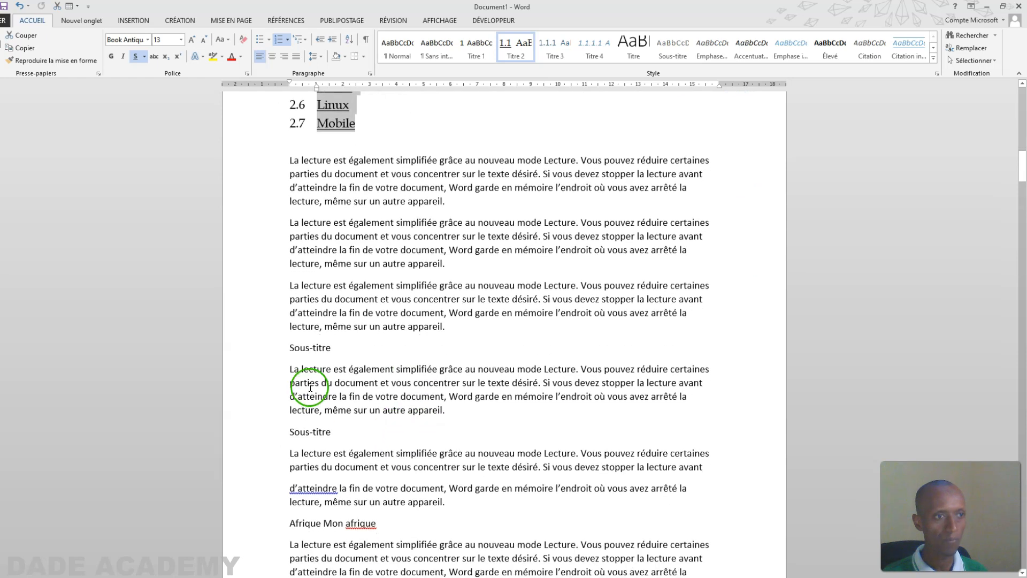
{"action": "left_click", "coordinate": [259, 352]}
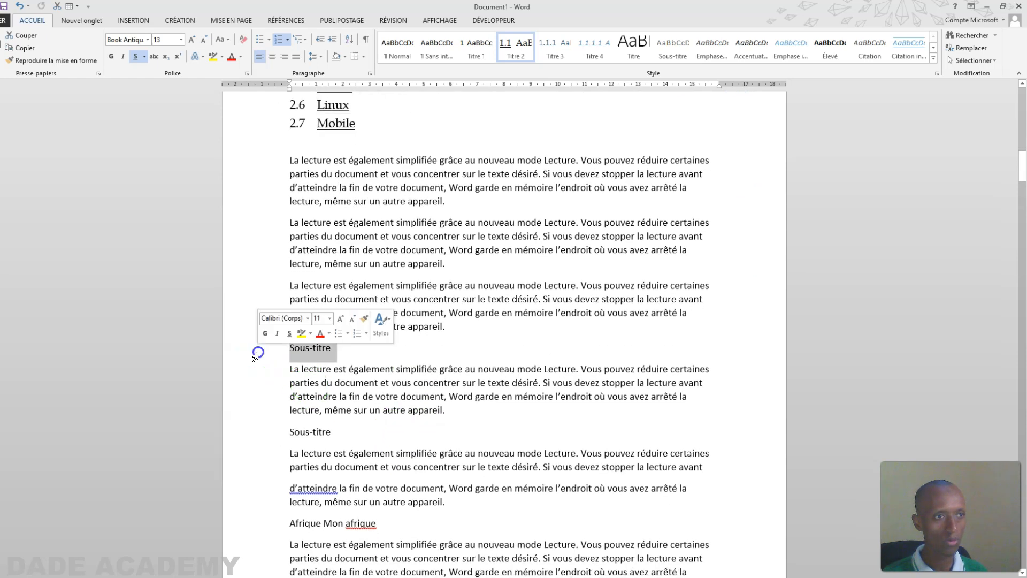
{"action": "left_click", "coordinate": [555, 47]}
{"action": "scroll", "coordinate": [300, 406], "scroll_direction": "down", "scroll_amount": 1}
{"action": "left_click", "coordinate": [246, 396]}
{"action": "left_click", "coordinate": [556, 48]}
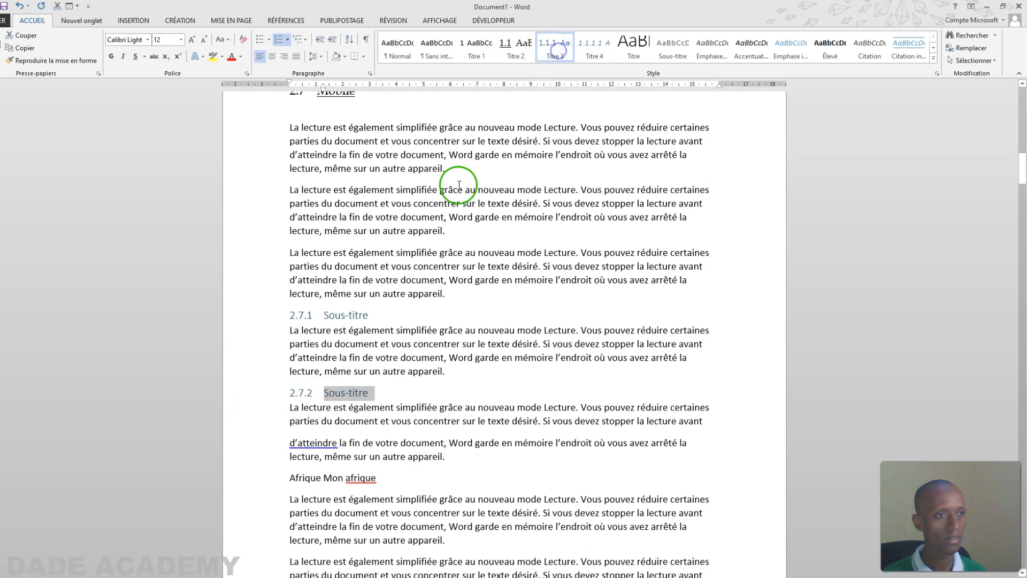
Replace the text of the two "Sous-titre" headings under Mobile with "Flutter" and "Andoroid".
{"action": "scroll", "coordinate": [337, 338], "scroll_direction": "up", "scroll_amount": 3}
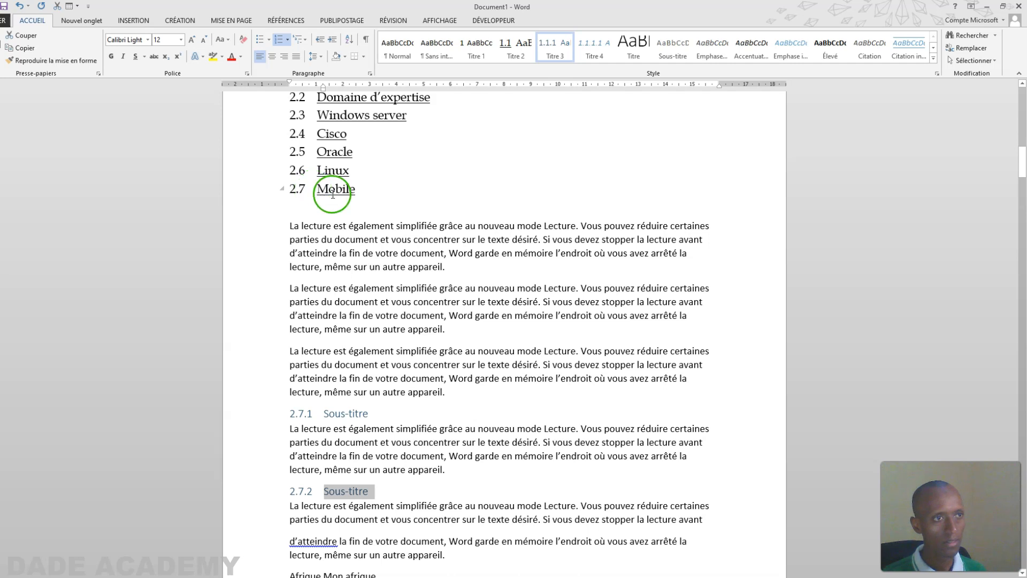
{"action": "left_click", "coordinate": [384, 415]}
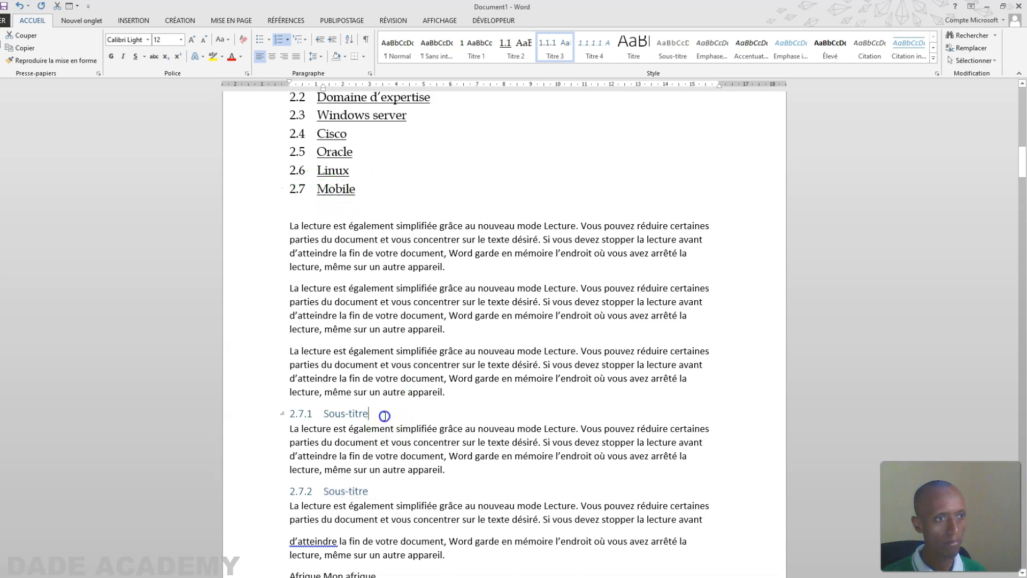
{"action": "key", "text": "BackSpace"}
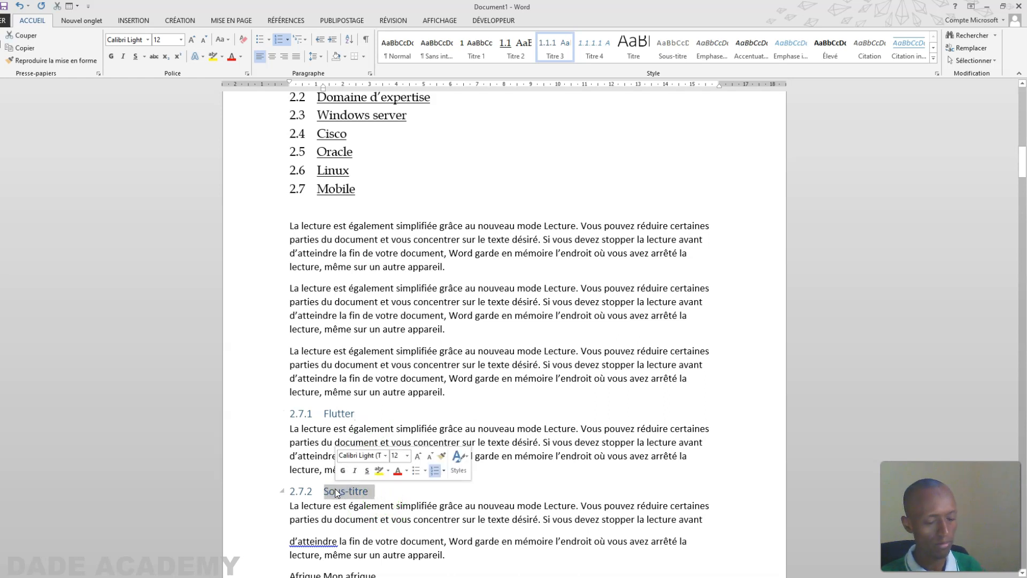
{"action": "type", "text": "Andoroid"}
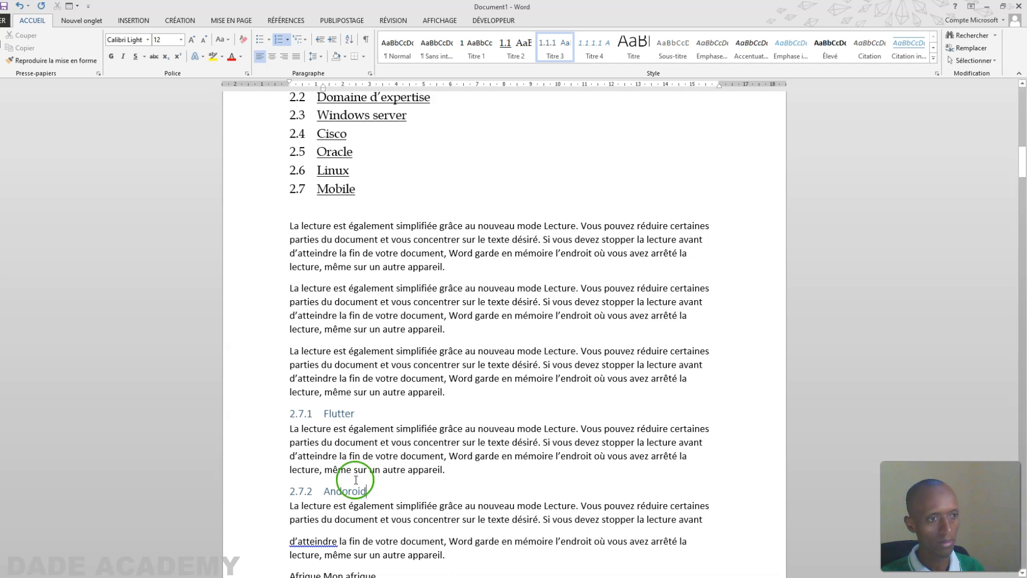
Apply the Titre 1 style to the "Afrique Mon afrique" line.
{"action": "scroll", "coordinate": [374, 474], "scroll_direction": "down", "scroll_amount": 5}
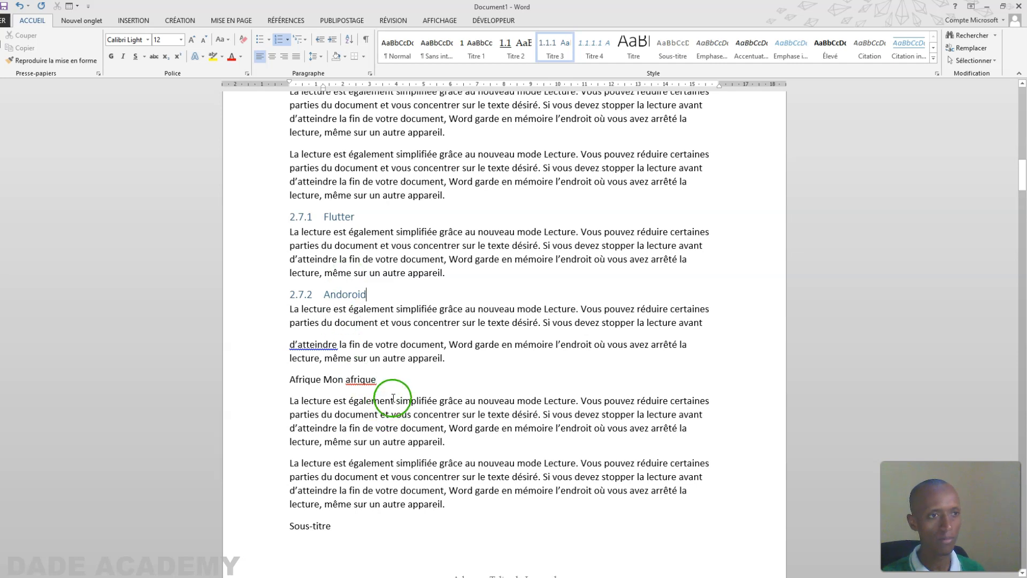
{"action": "left_click", "coordinate": [268, 382]}
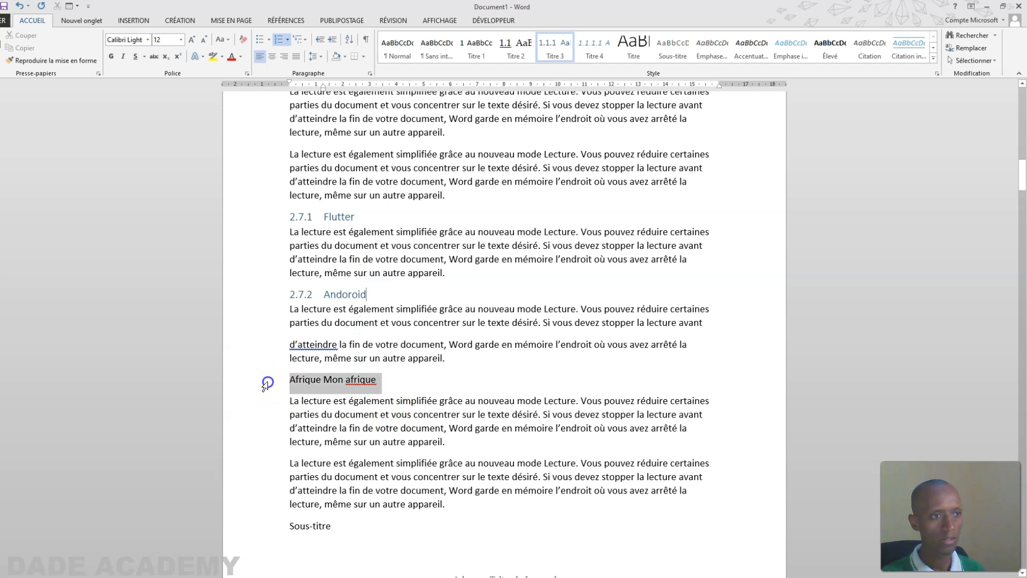
{"action": "left_click", "coordinate": [491, 49]}
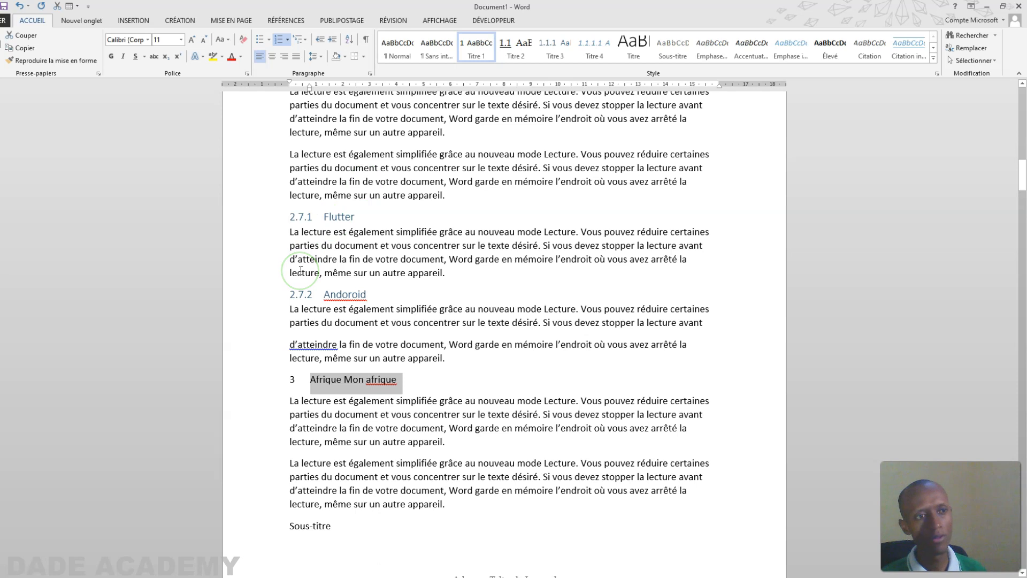
Review the heading numbering from the Développement section down to "Afrique Mon afrique".
{"action": "scroll", "coordinate": [301, 270], "scroll_direction": "up", "scroll_amount": 10}
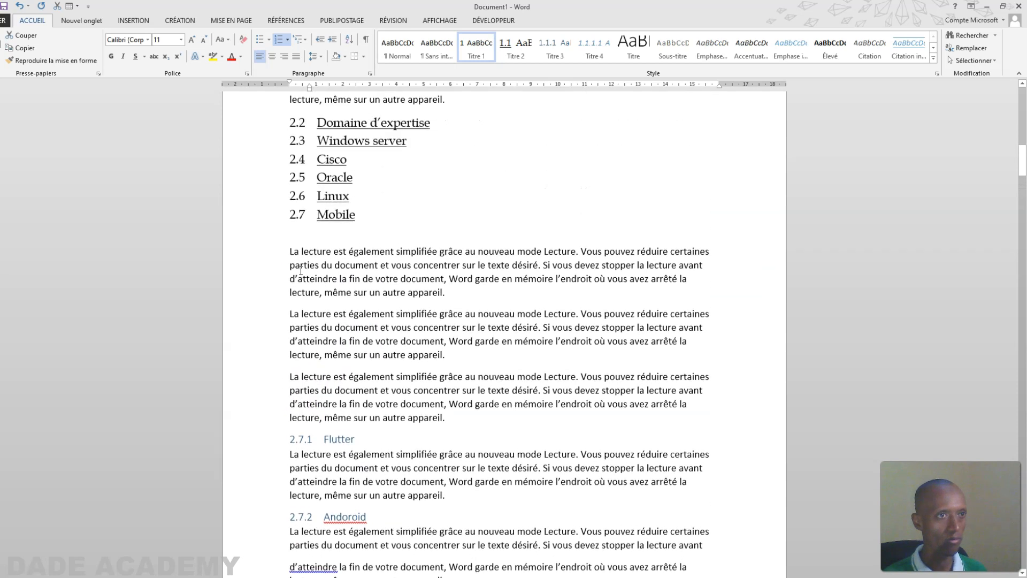
{"action": "scroll", "coordinate": [300, 271], "scroll_direction": "up", "scroll_amount": 15}
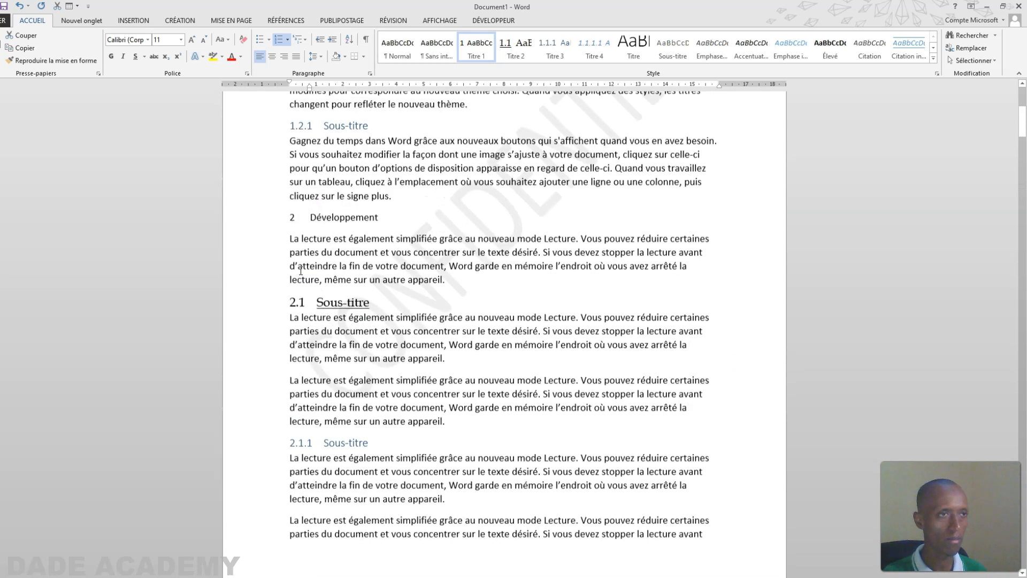
{"action": "scroll", "coordinate": [300, 271], "scroll_direction": "up", "scroll_amount": 2}
{"action": "mouse_move", "coordinate": [286, 163]}
{"action": "scroll", "coordinate": [339, 332], "scroll_direction": "down", "scroll_amount": 20}
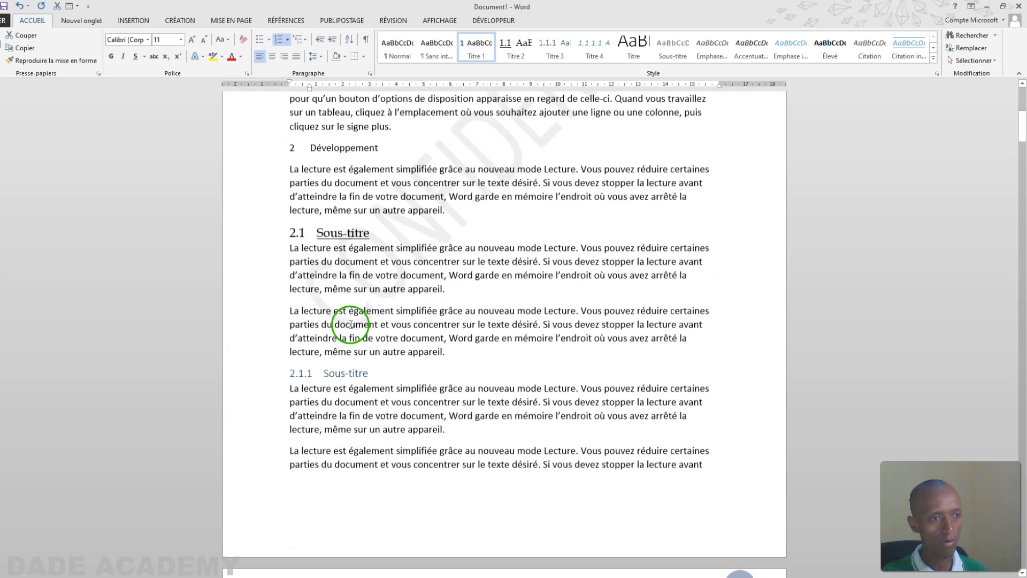
{"action": "scroll", "coordinate": [352, 327], "scroll_direction": "down", "scroll_amount": 14}
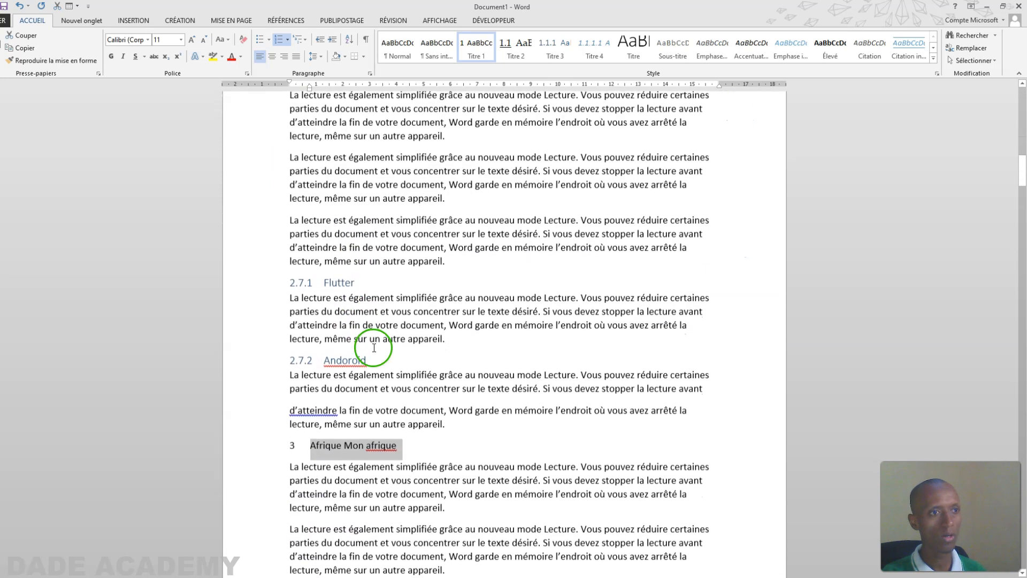
{"action": "scroll", "coordinate": [364, 340], "scroll_direction": "down", "scroll_amount": 3}
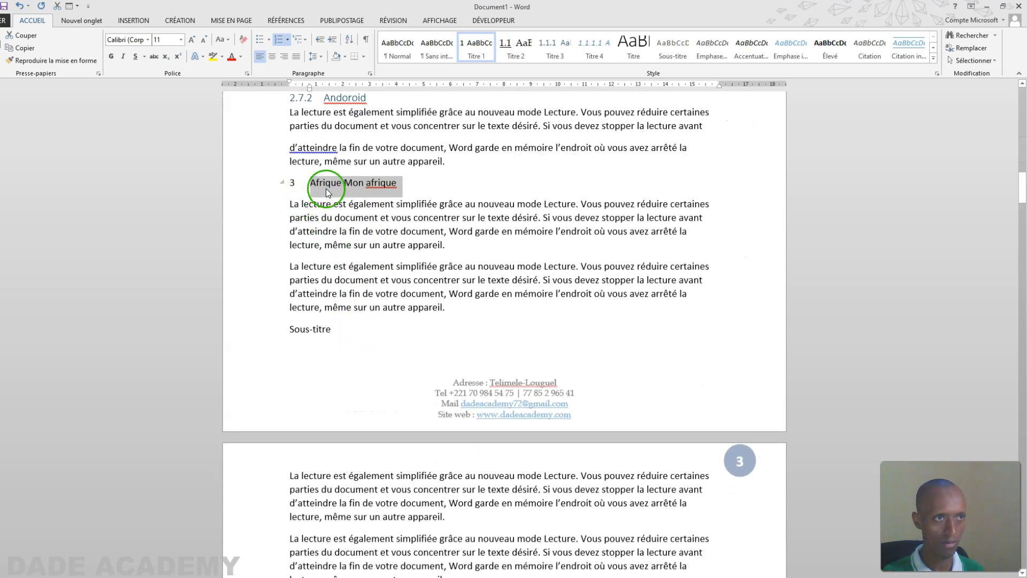
Apply the Titre 2 style to the "Sous-titre" line on page 3.
{"action": "scroll", "coordinate": [321, 316], "scroll_direction": "down", "scroll_amount": 7}
{"action": "scroll", "coordinate": [323, 315], "scroll_direction": "down", "scroll_amount": 1}
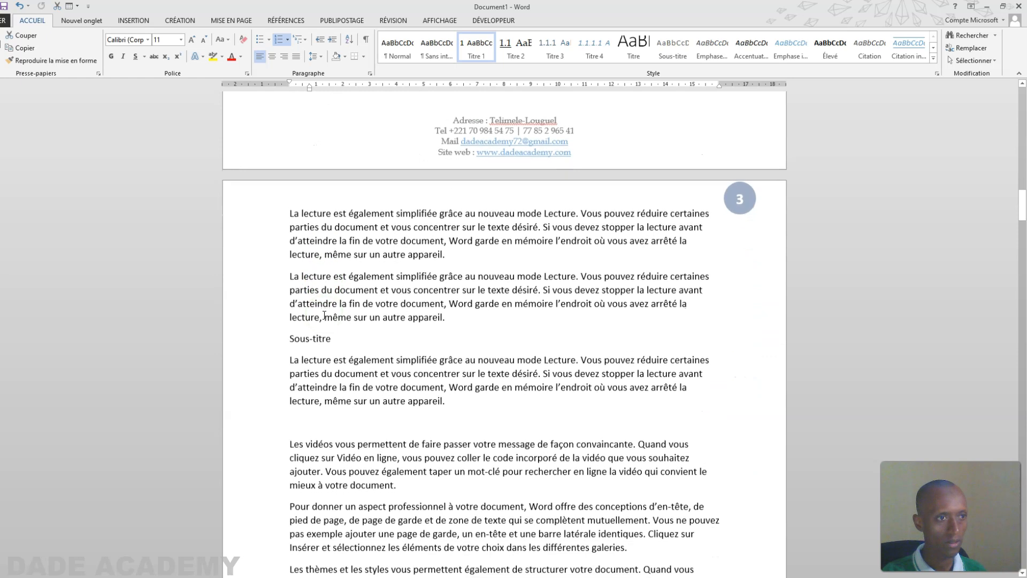
{"action": "left_click", "coordinate": [259, 347]}
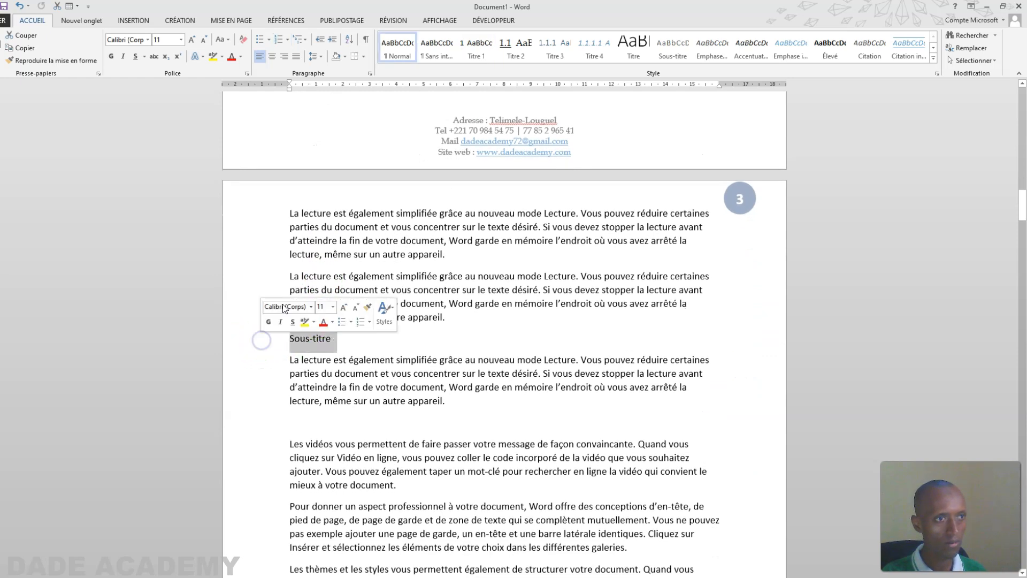
{"action": "left_click", "coordinate": [516, 46]}
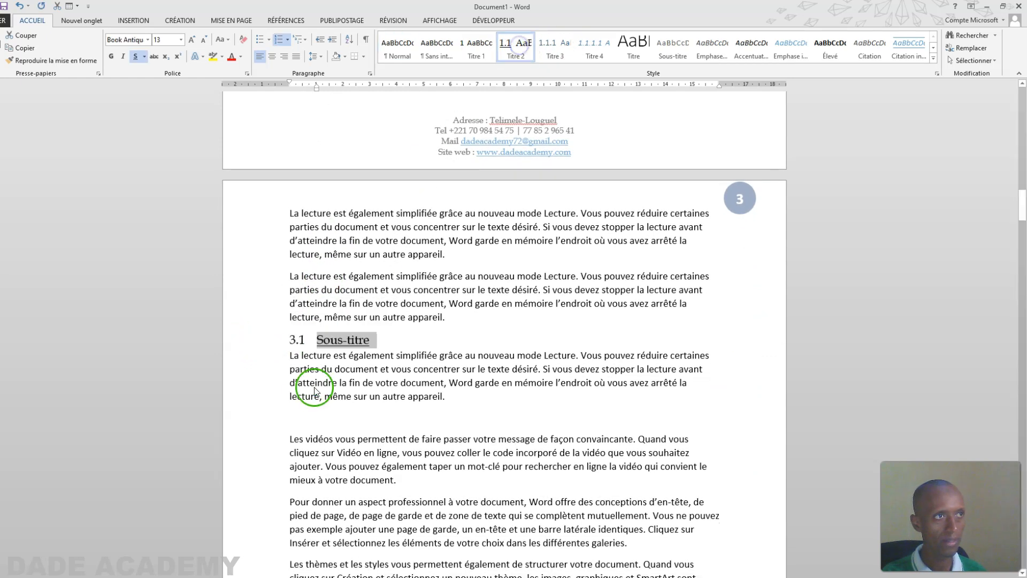
Add a "Sous-titre" line above the paragraph starting with "sur un tableau" on page 5 and apply the Titre 2 style to it.
{"action": "scroll", "coordinate": [314, 392], "scroll_direction": "down", "scroll_amount": 6}
{"action": "scroll", "coordinate": [285, 375], "scroll_direction": "down", "scroll_amount": 10}
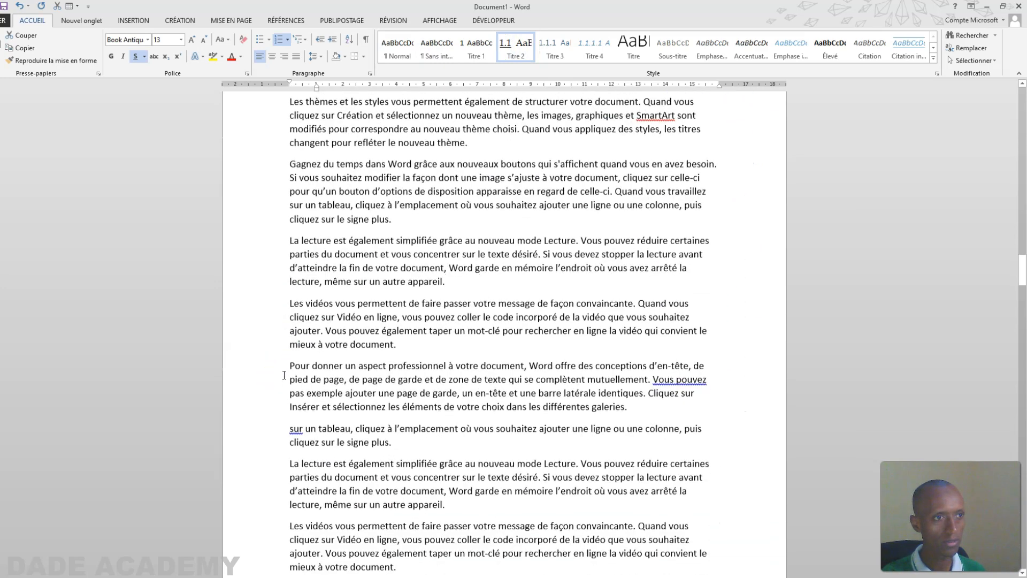
{"action": "scroll", "coordinate": [284, 375], "scroll_direction": "down", "scroll_amount": 1}
{"action": "scroll", "coordinate": [284, 375], "scroll_direction": "down", "scroll_amount": 8}
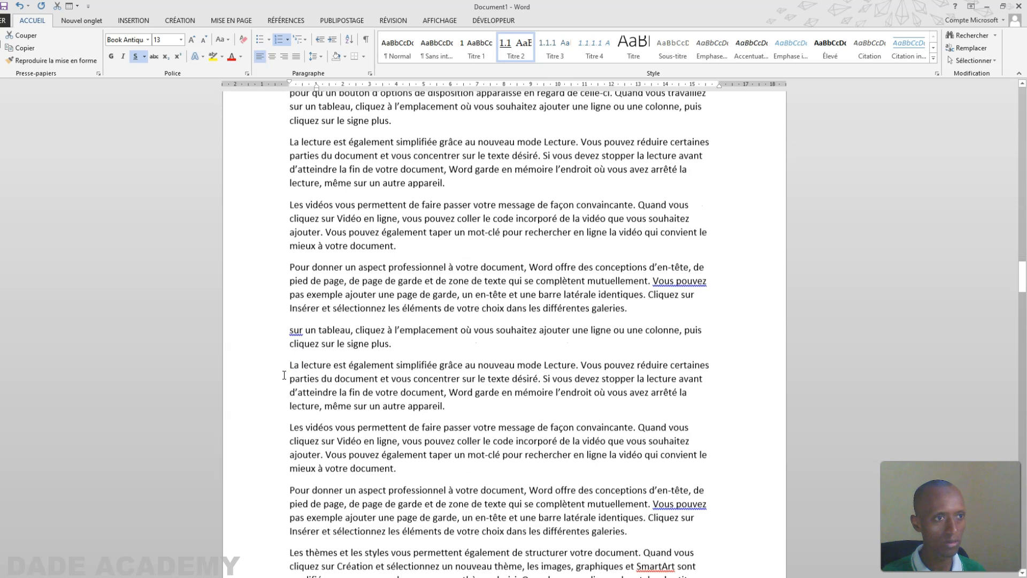
{"action": "scroll", "coordinate": [284, 375], "scroll_direction": "down", "scroll_amount": 9}
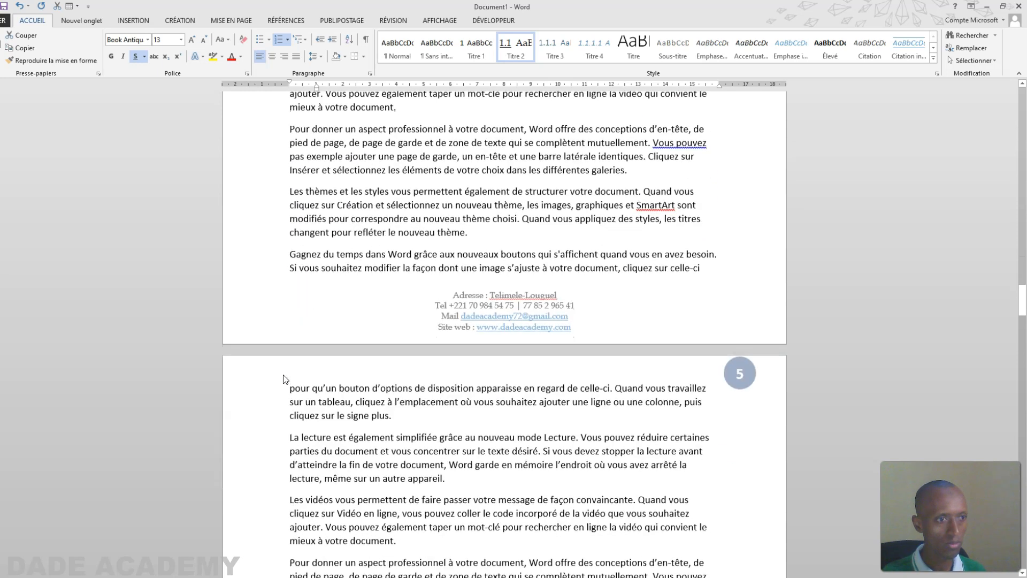
{"action": "left_click", "coordinate": [289, 383]}
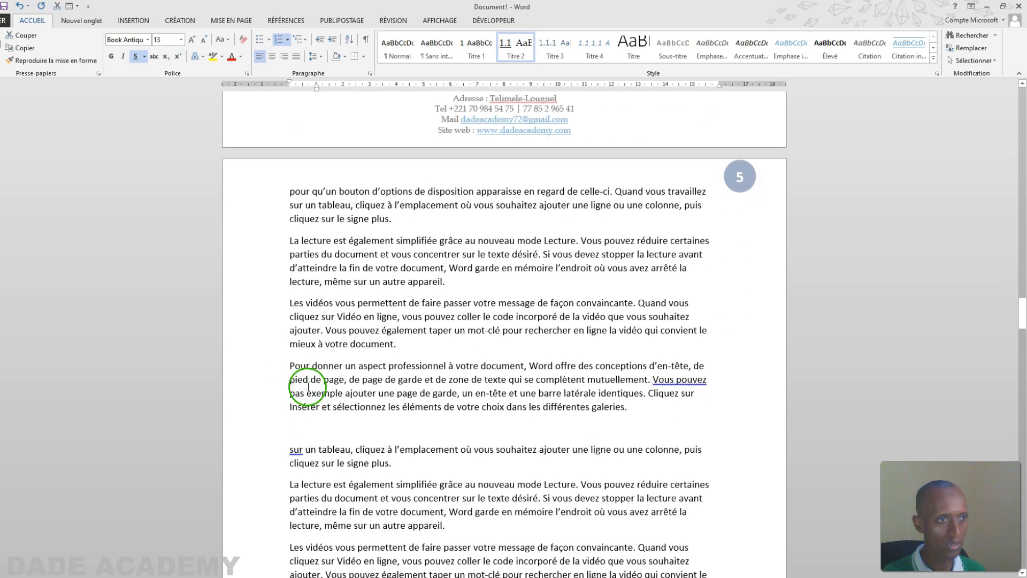
{"action": "type", "text": "sous"}
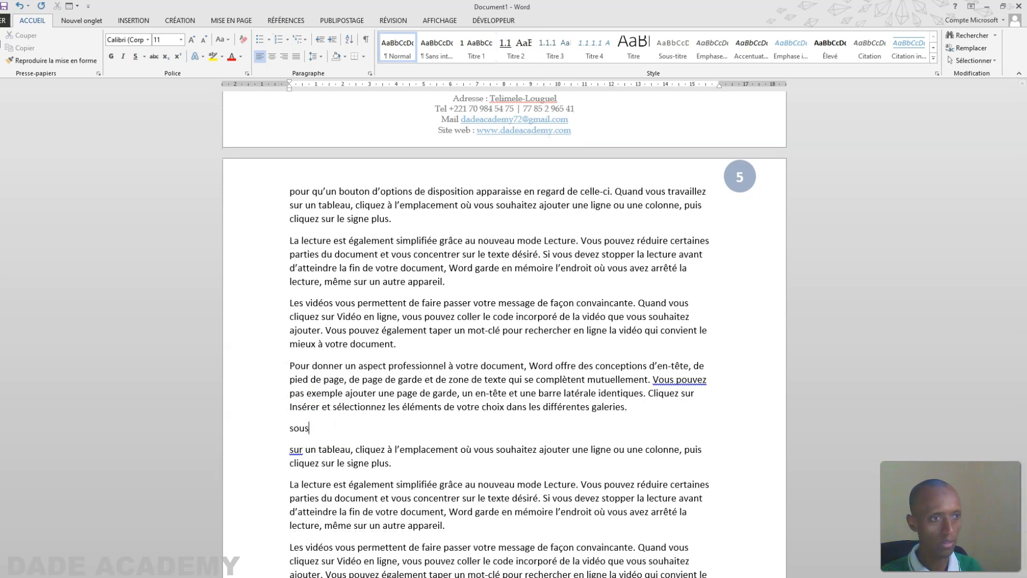
{"action": "type", "text": "-tit"}
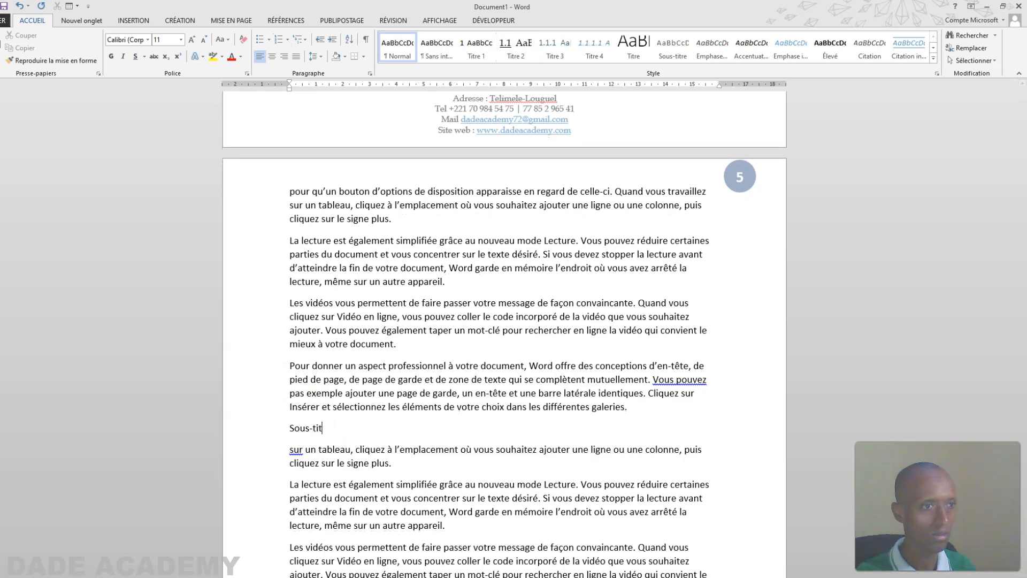
{"action": "type", "text": "re"}
{"action": "left_click", "coordinate": [268, 458]}
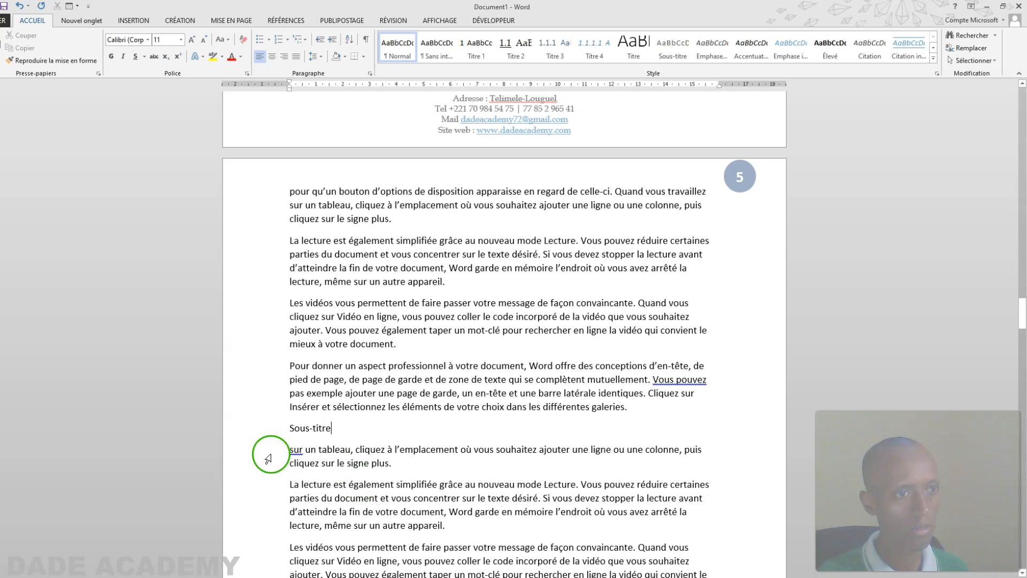
{"action": "left_click", "coordinate": [516, 46]}
Apply the Titre 1 style to the "Les différentes religions" line on page 6.
{"action": "scroll", "coordinate": [400, 445], "scroll_direction": "down", "scroll_amount": 2}
{"action": "scroll", "coordinate": [400, 445], "scroll_direction": "down", "scroll_amount": 6}
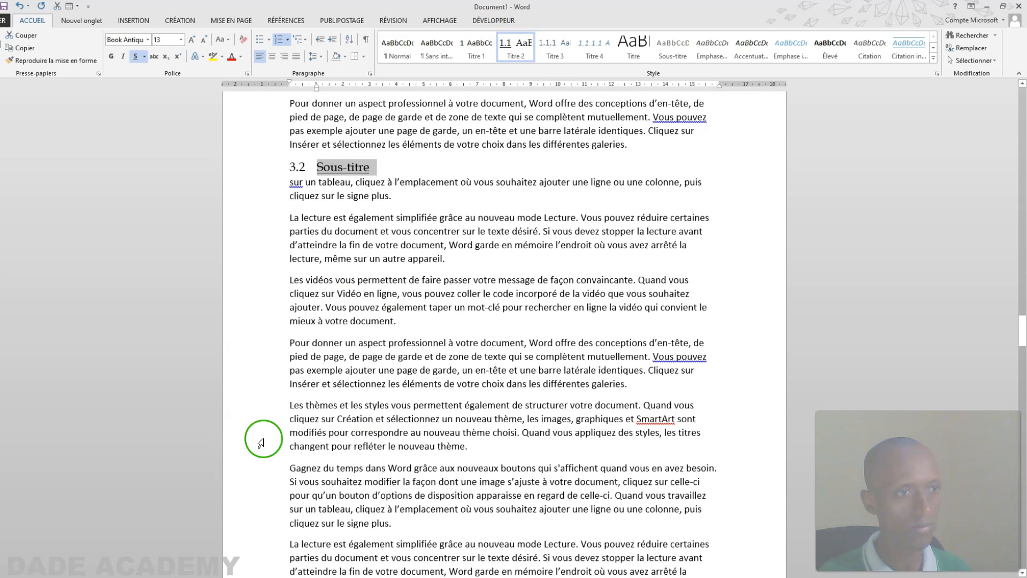
{"action": "scroll", "coordinate": [296, 443], "scroll_direction": "down", "scroll_amount": 6}
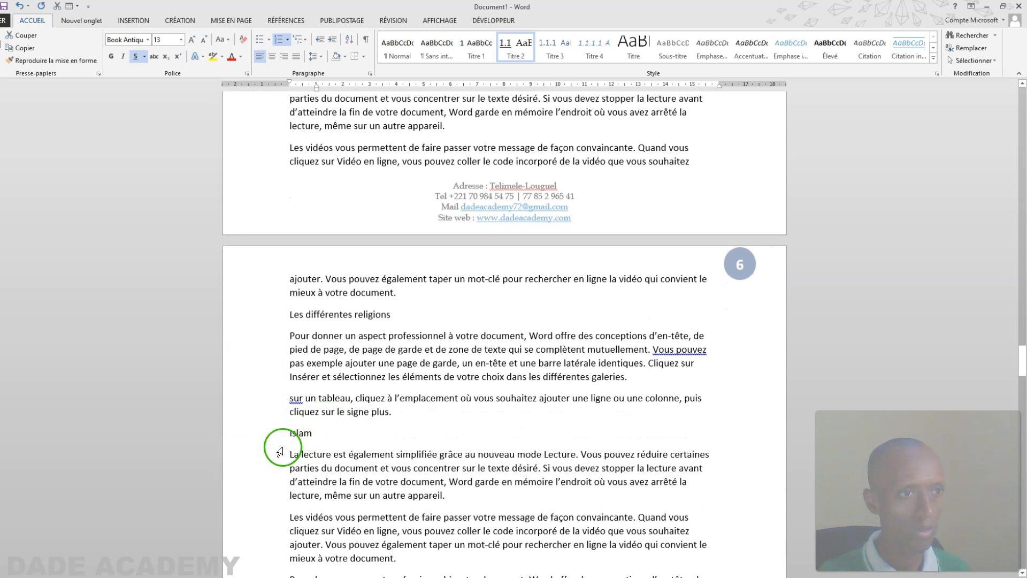
{"action": "left_click", "coordinate": [250, 315]}
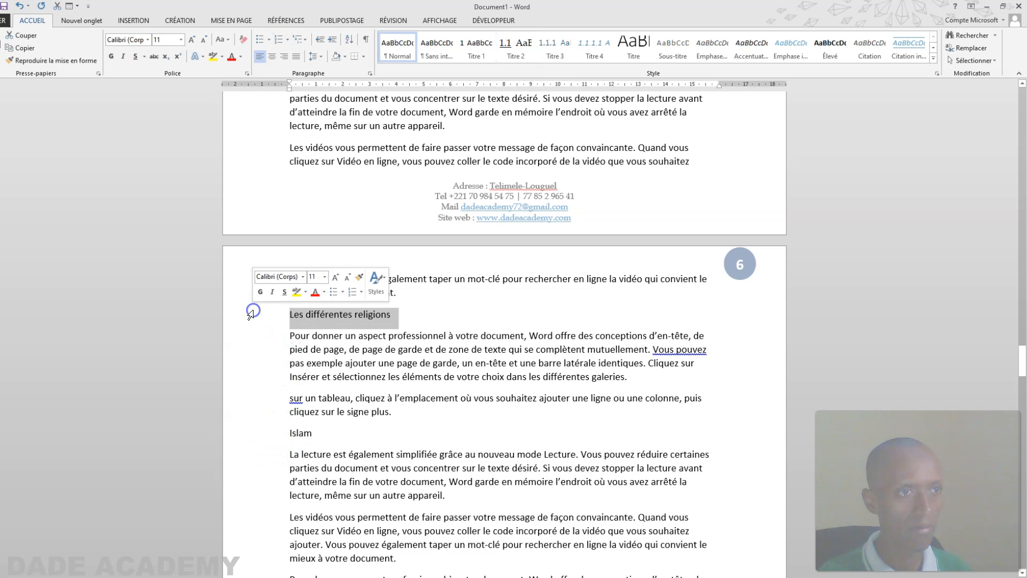
{"action": "left_click", "coordinate": [479, 44]}
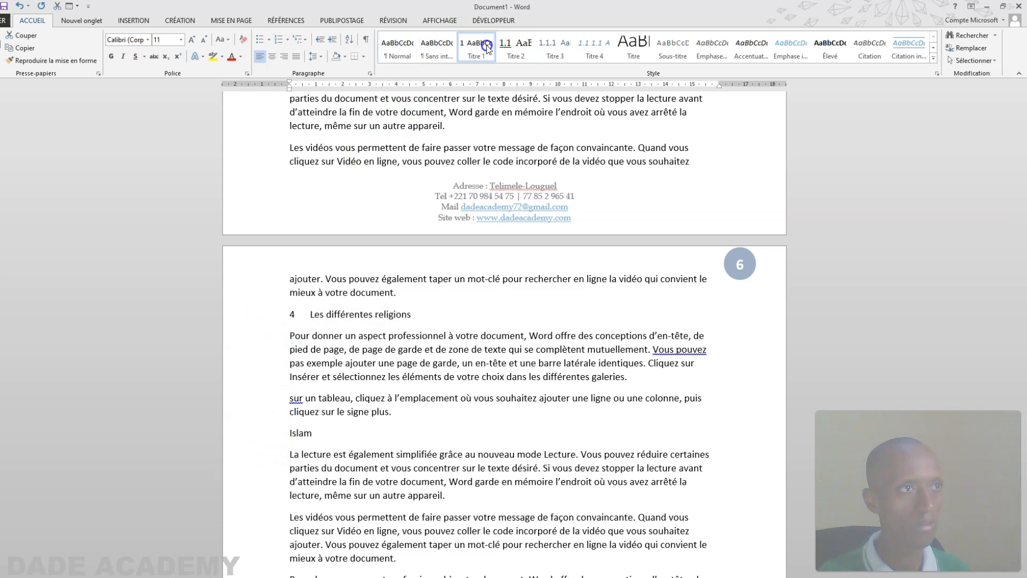
Apply the Titre 2 style to the "Islam" line on page 6.
{"action": "left_click", "coordinate": [284, 473]}
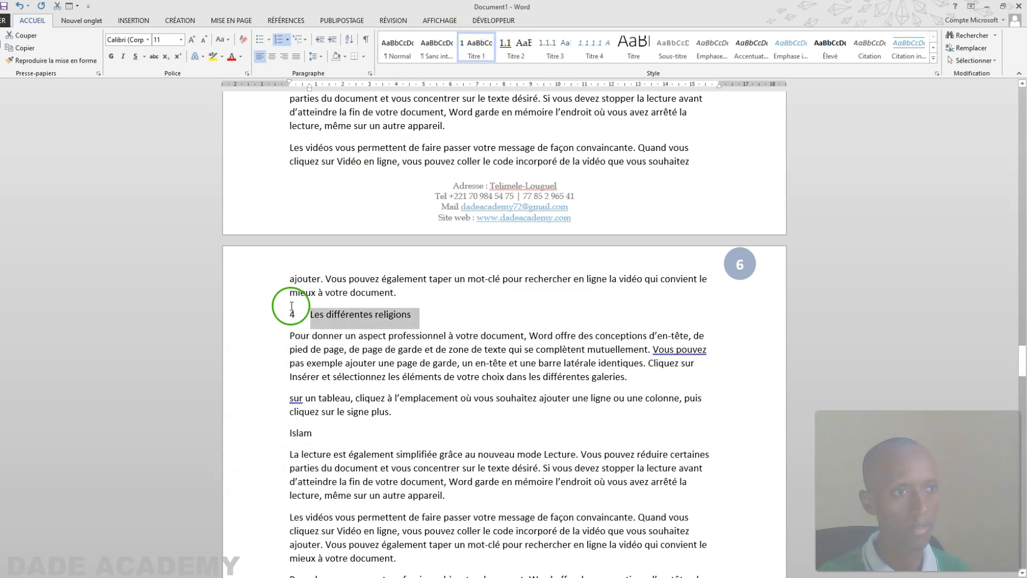
{"action": "left_click", "coordinate": [231, 440]}
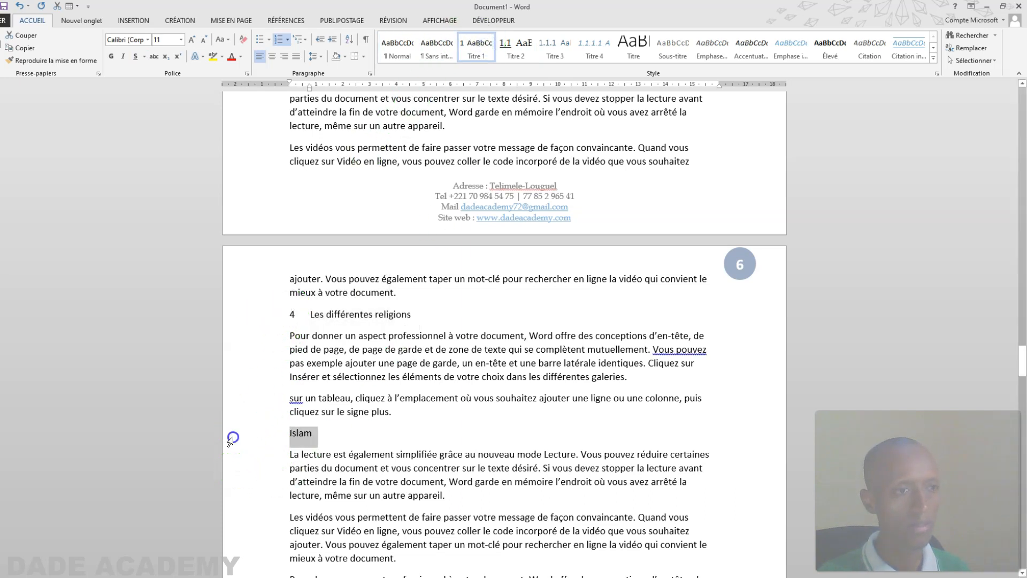
{"action": "left_click", "coordinate": [522, 48]}
Apply the Titre 2 style to the "Christianisme" line on page 6.
{"action": "scroll", "coordinate": [364, 396], "scroll_direction": "down", "scroll_amount": 3}
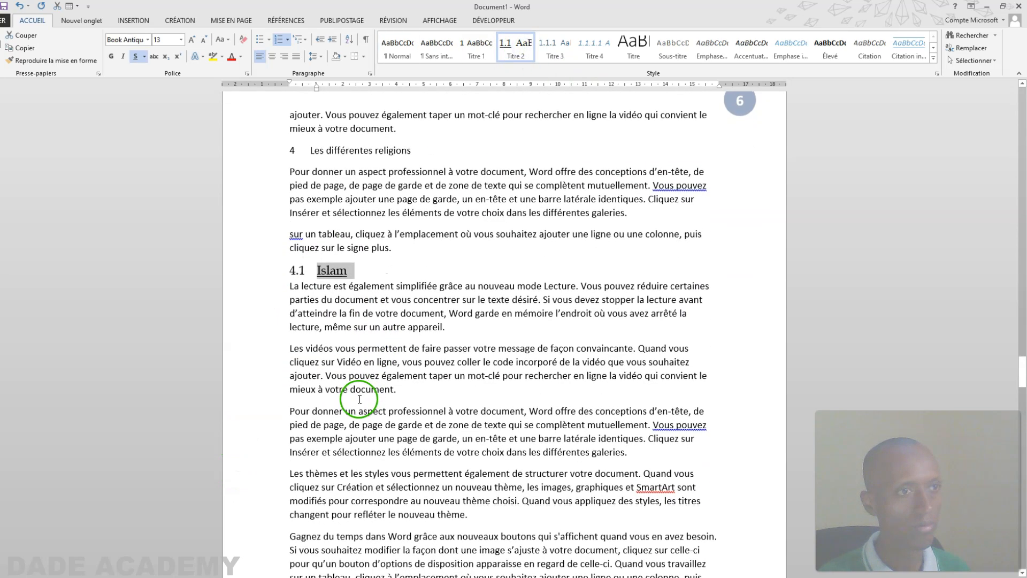
{"action": "scroll", "coordinate": [246, 391], "scroll_direction": "down", "scroll_amount": 3}
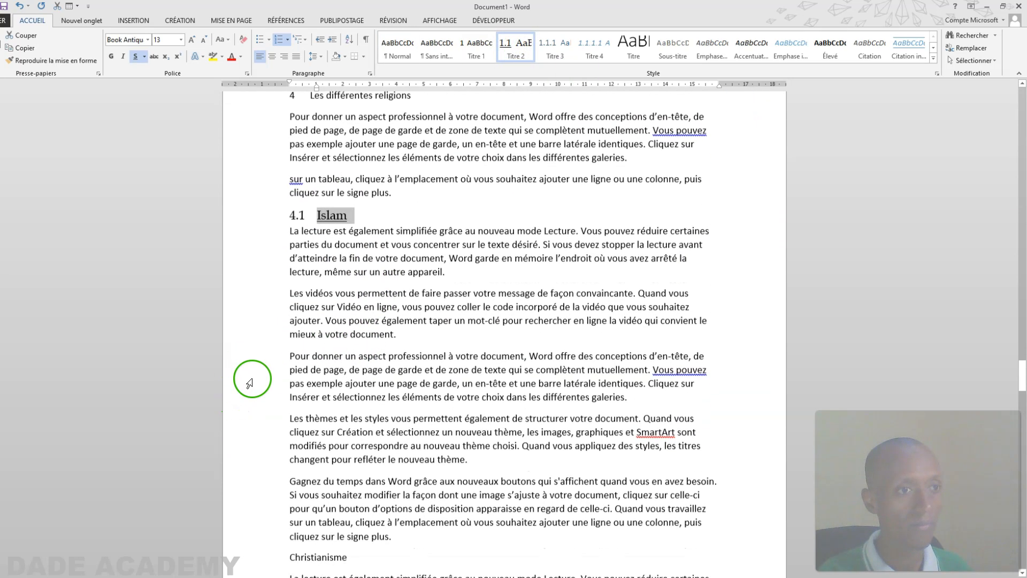
{"action": "scroll", "coordinate": [252, 388], "scroll_direction": "down", "scroll_amount": 2}
{"action": "left_click", "coordinate": [257, 415]}
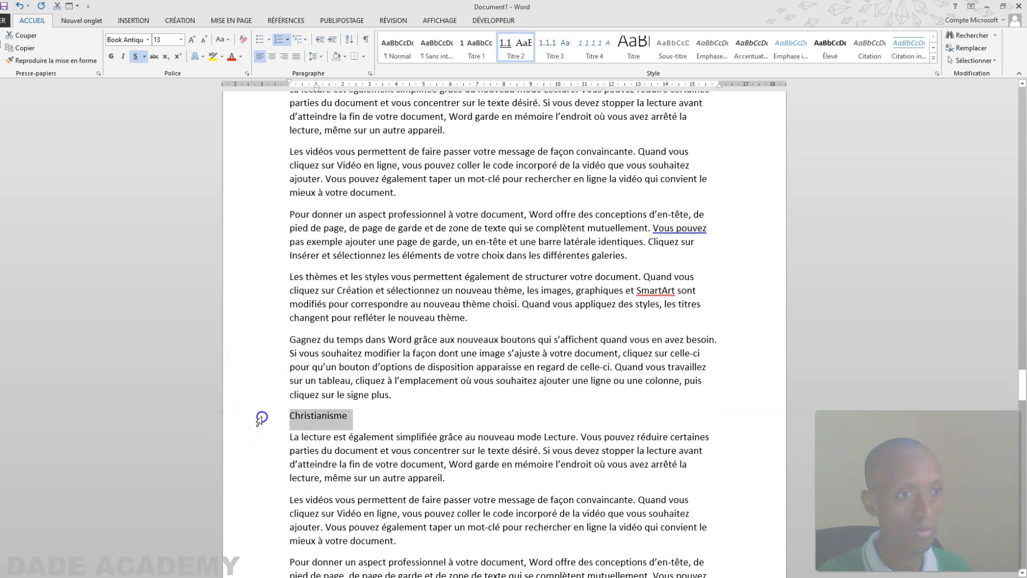
{"action": "left_click", "coordinate": [516, 48]}
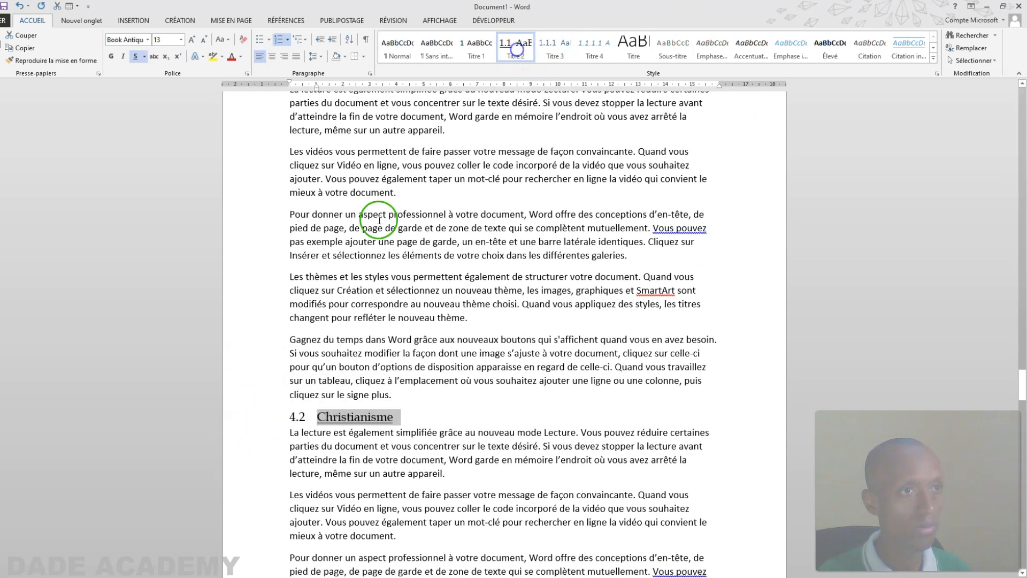
Apply the Titre 2 style to the "Catholique" line at the start of page 7.
{"action": "scroll", "coordinate": [266, 303], "scroll_direction": "up", "scroll_amount": 1}
{"action": "scroll", "coordinate": [266, 303], "scroll_direction": "up", "scroll_amount": 1}
{"action": "scroll", "coordinate": [260, 295], "scroll_direction": "down", "scroll_amount": 6}
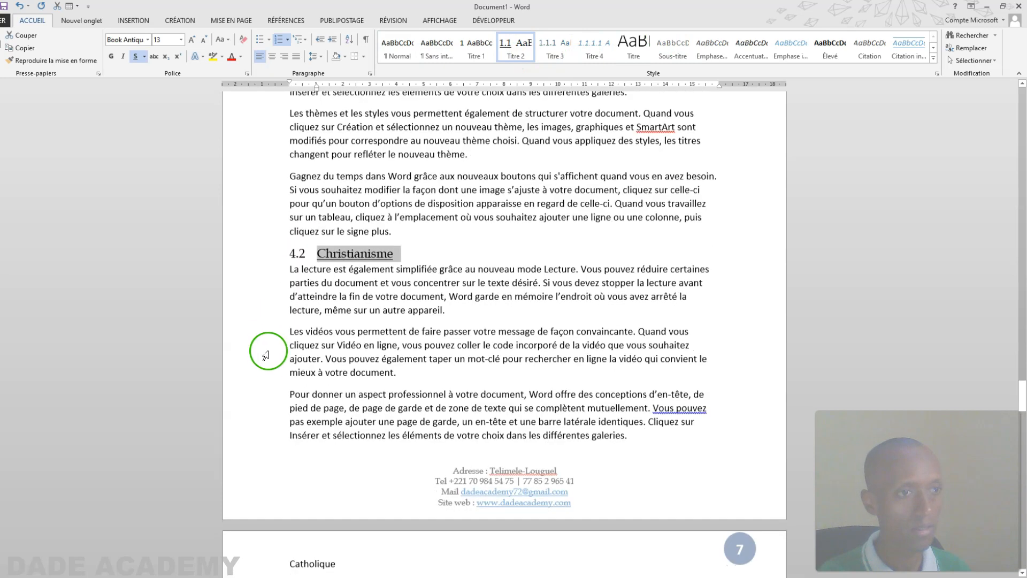
{"action": "scroll", "coordinate": [271, 369], "scroll_direction": "down", "scroll_amount": 2}
{"action": "left_click", "coordinate": [268, 400]}
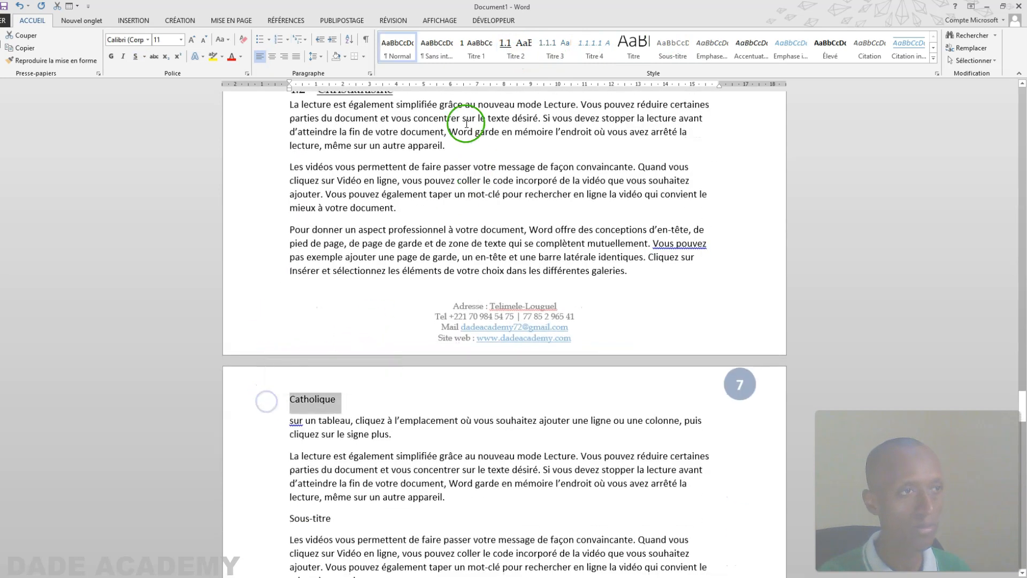
{"action": "left_click", "coordinate": [521, 47]}
{"action": "scroll", "coordinate": [392, 369], "scroll_direction": "down", "scroll_amount": 4}
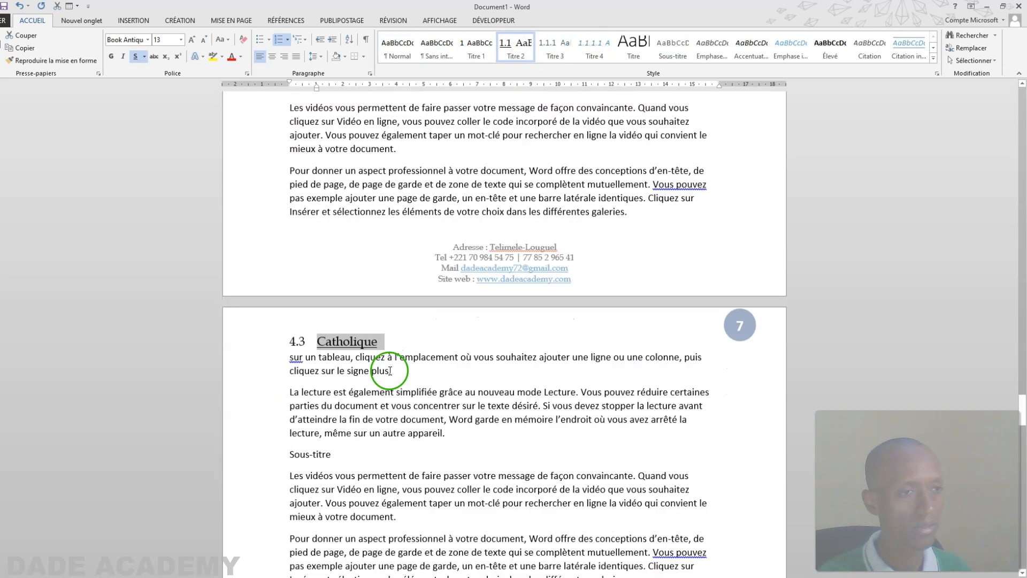
Apply the Titre 3 style to the "Sous-titre" line below the Catholique section on page 7.
{"action": "scroll", "coordinate": [392, 369], "scroll_direction": "down", "scroll_amount": 1}
{"action": "left_click", "coordinate": [258, 250]}
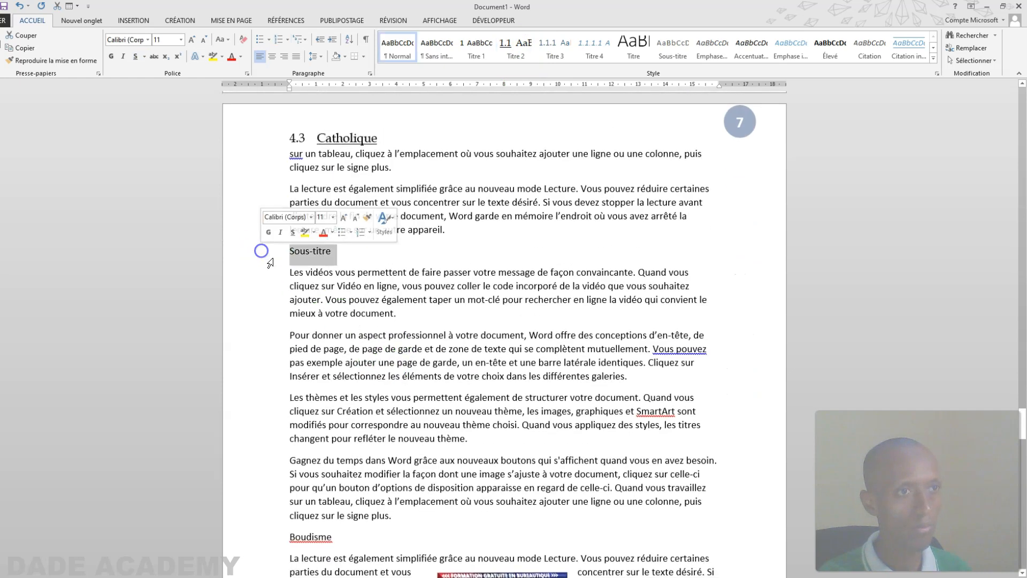
{"action": "left_click", "coordinate": [573, 43]}
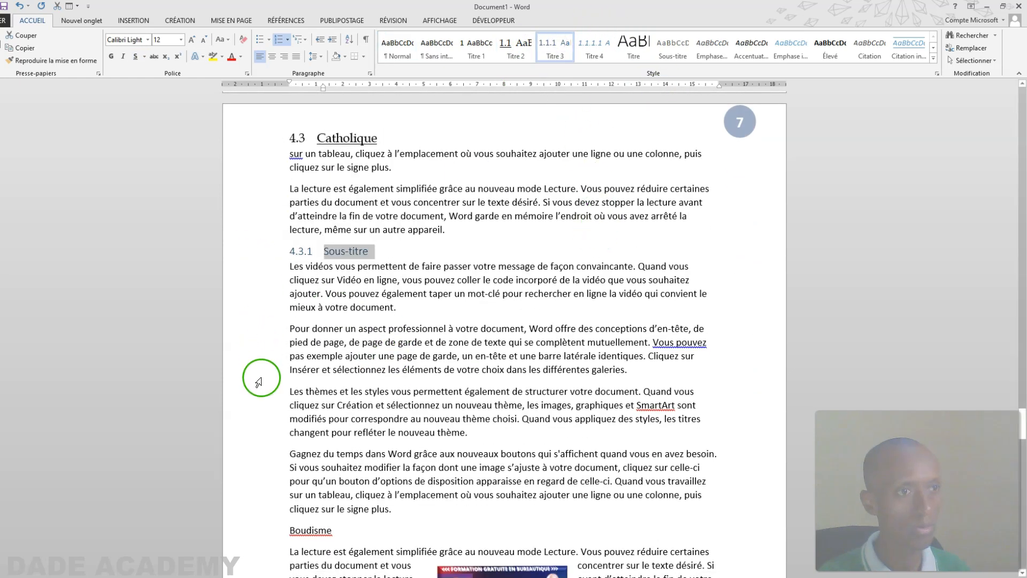
Apply the Titre 4 style to the first "Sous-titre" line on page 8.
{"action": "scroll", "coordinate": [259, 393], "scroll_direction": "down", "scroll_amount": 2}
{"action": "scroll", "coordinate": [260, 393], "scroll_direction": "down", "scroll_amount": 11}
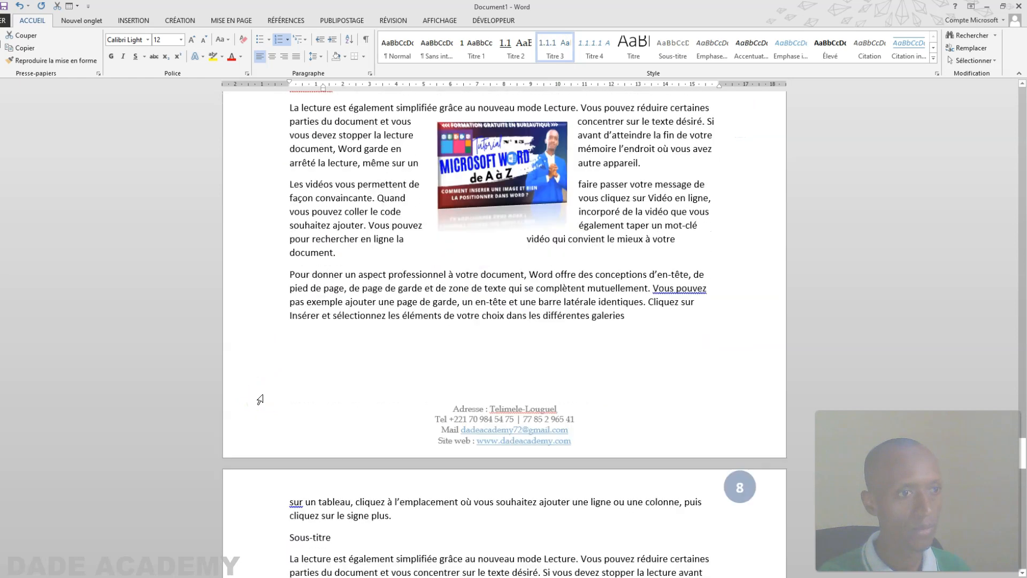
{"action": "left_click", "coordinate": [268, 358]}
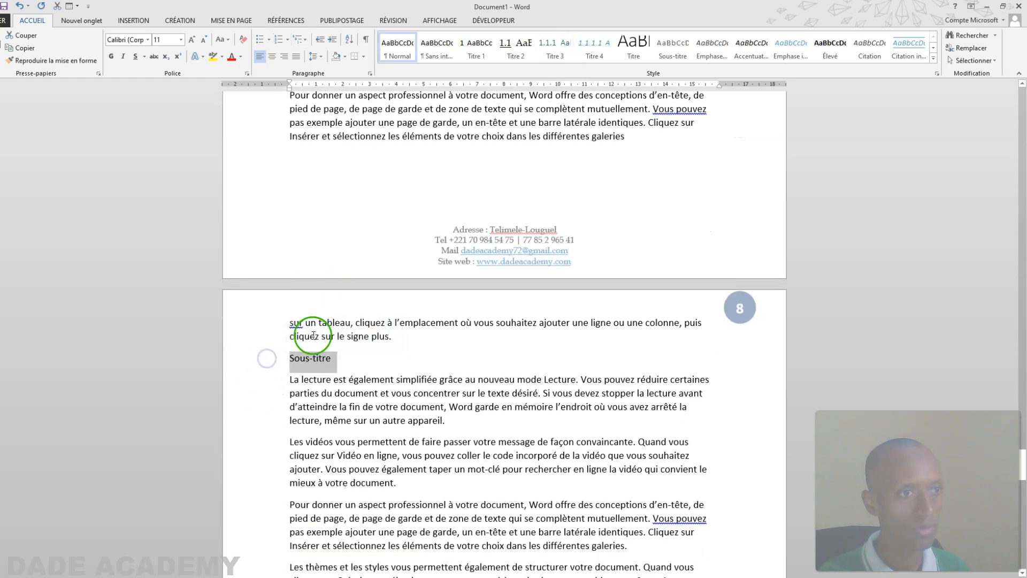
{"action": "left_click", "coordinate": [593, 51]}
Apply the Titre 4 style to the last "Sous-titre" line, near the end of the document.
{"action": "scroll", "coordinate": [286, 436], "scroll_direction": "down", "scroll_amount": 14}
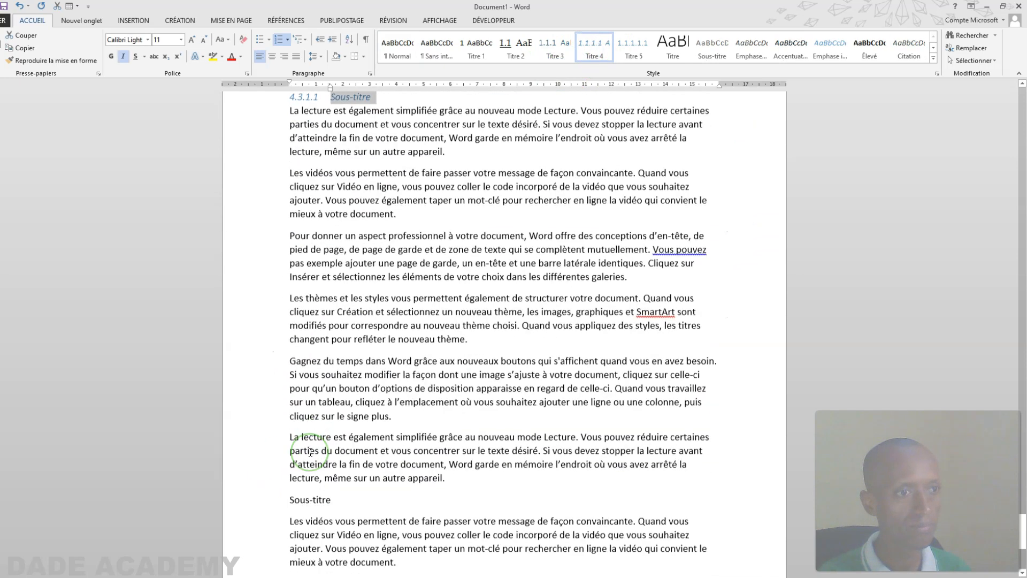
{"action": "left_click", "coordinate": [257, 373]}
{"action": "left_click", "coordinate": [629, 46]}
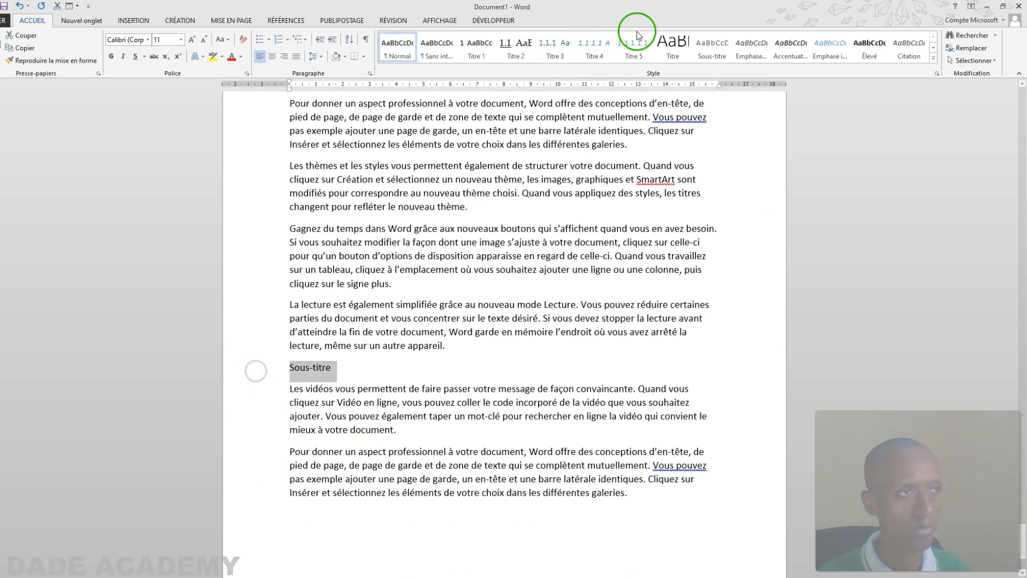
{"action": "left_click", "coordinate": [600, 49]}
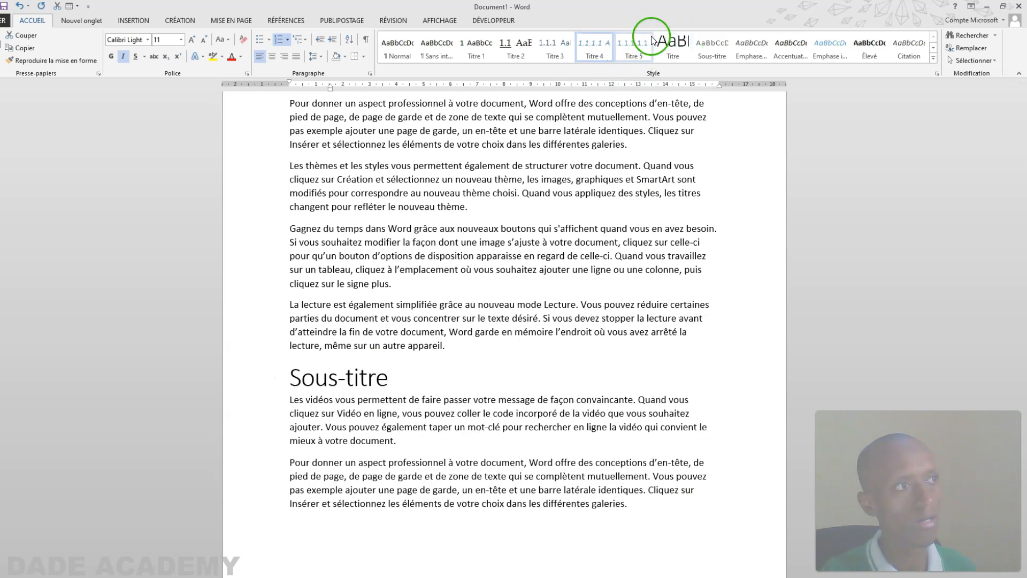
Review the numbered headings from the end of the document back to its first page.
{"action": "scroll", "coordinate": [422, 321], "scroll_direction": "down", "scroll_amount": 1}
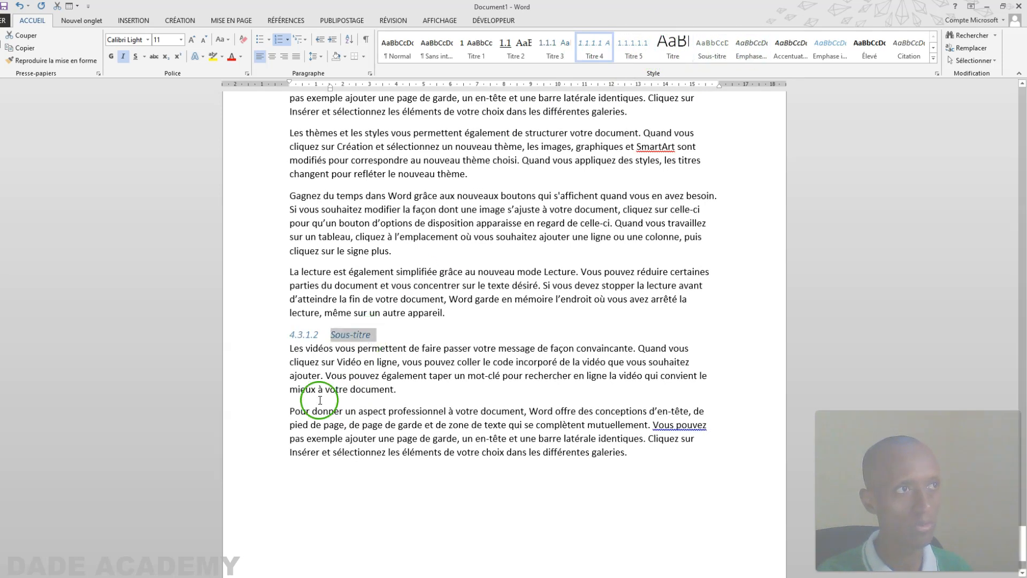
{"action": "scroll", "coordinate": [316, 400], "scroll_direction": "down", "scroll_amount": 3}
{"action": "scroll", "coordinate": [316, 400], "scroll_direction": "up", "scroll_amount": 12}
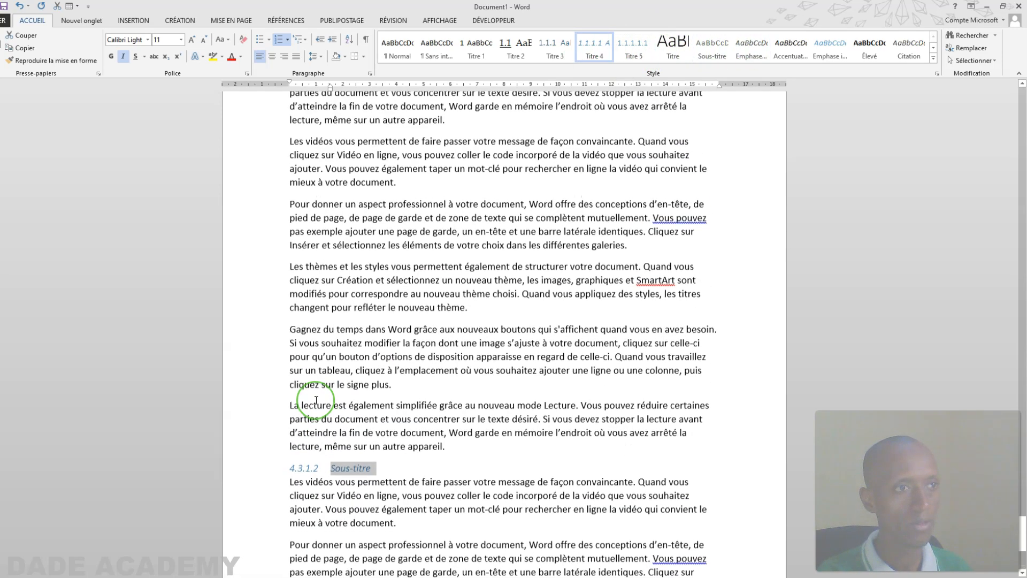
{"action": "scroll", "coordinate": [316, 400], "scroll_direction": "up", "scroll_amount": 15}
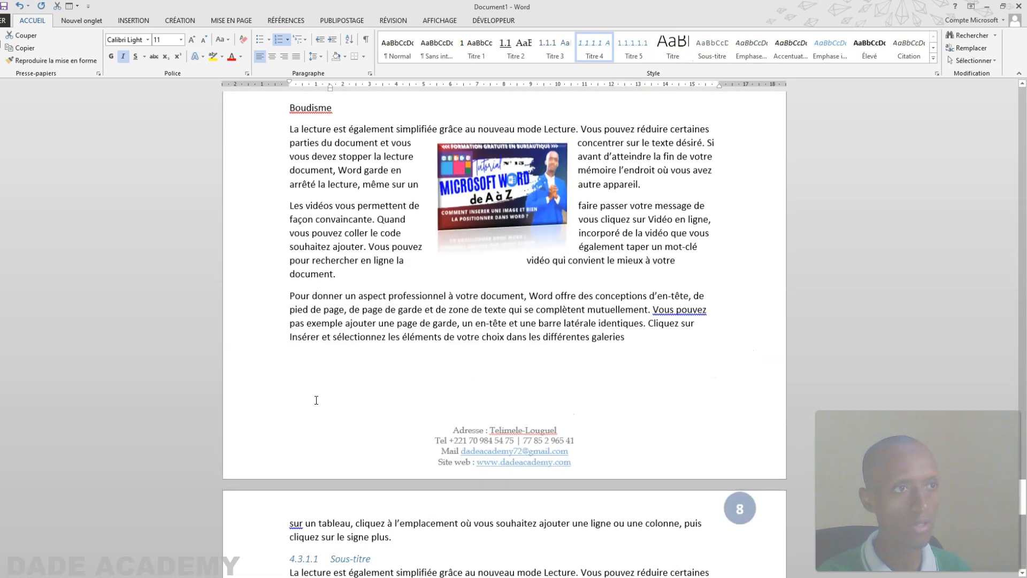
{"action": "scroll", "coordinate": [316, 401], "scroll_direction": "up", "scroll_amount": 3}
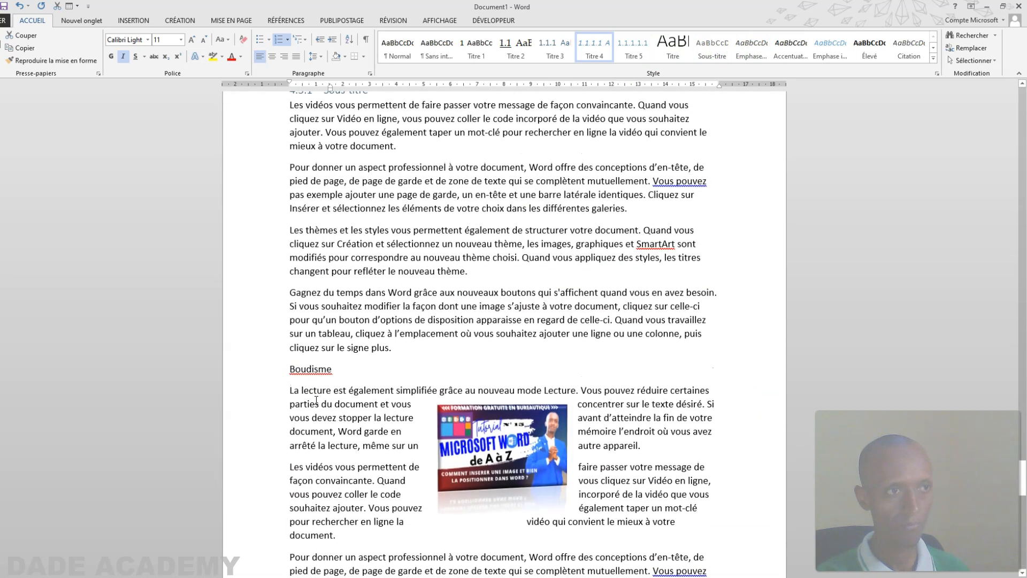
{"action": "scroll", "coordinate": [316, 400], "scroll_direction": "up", "scroll_amount": 7}
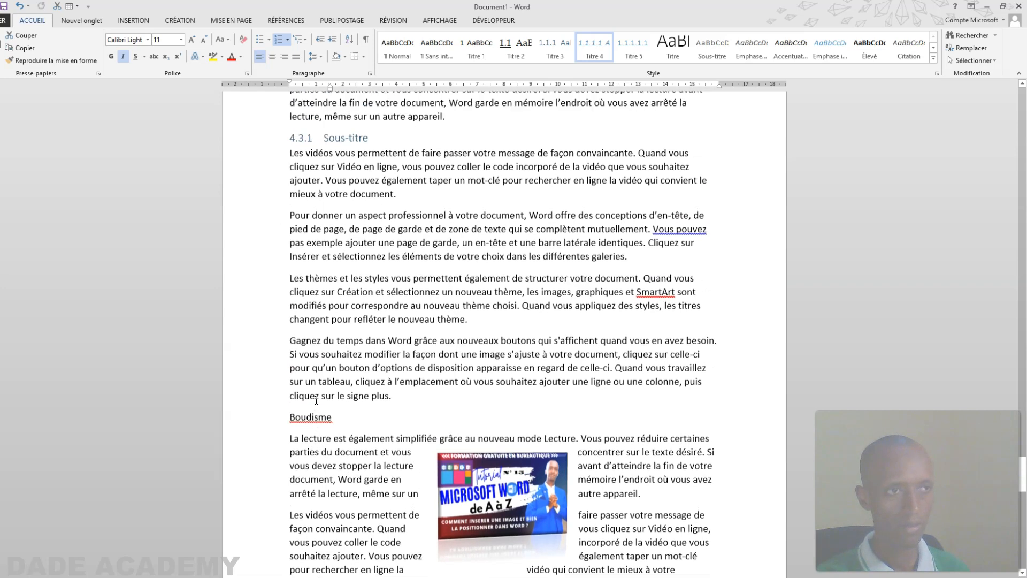
{"action": "left_click_drag", "start_coordinate": [1022, 464], "coordinate": [1022, 104]}
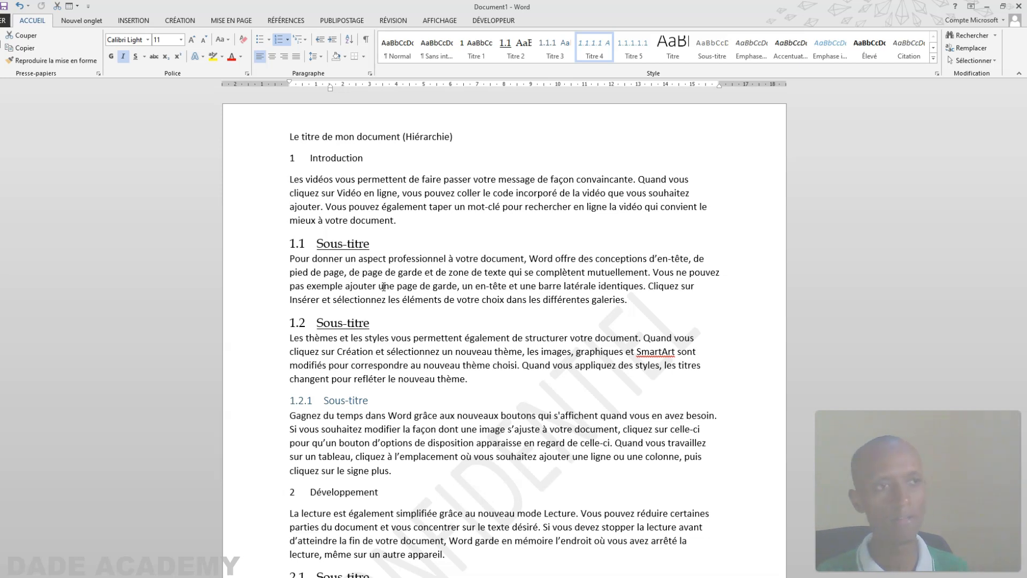
Open the Titre 1 style for modification from the "Introduction" heading and set its font to Book Antiqua.
{"action": "left_click", "coordinate": [259, 163]}
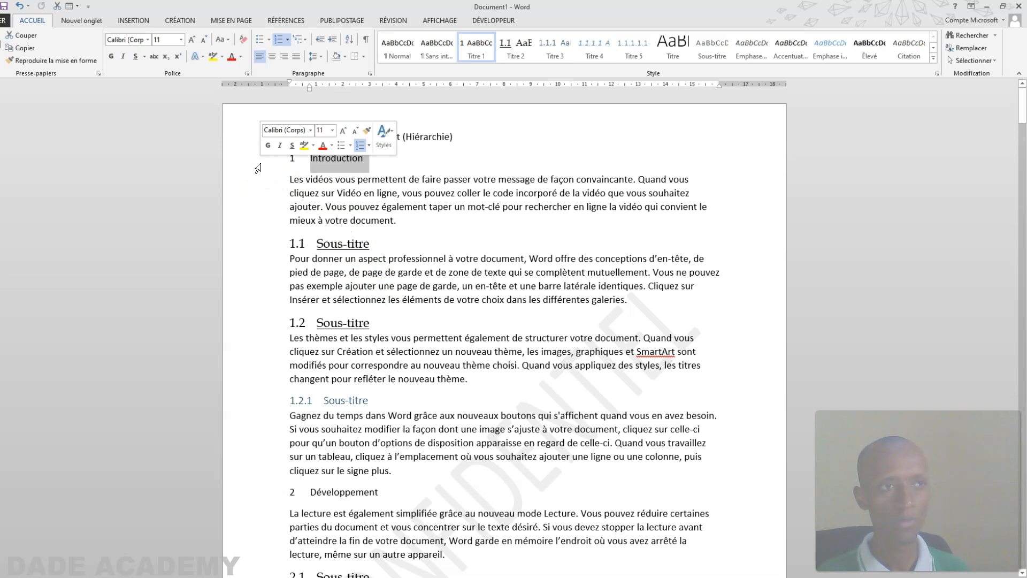
{"action": "right_click", "coordinate": [474, 49]}
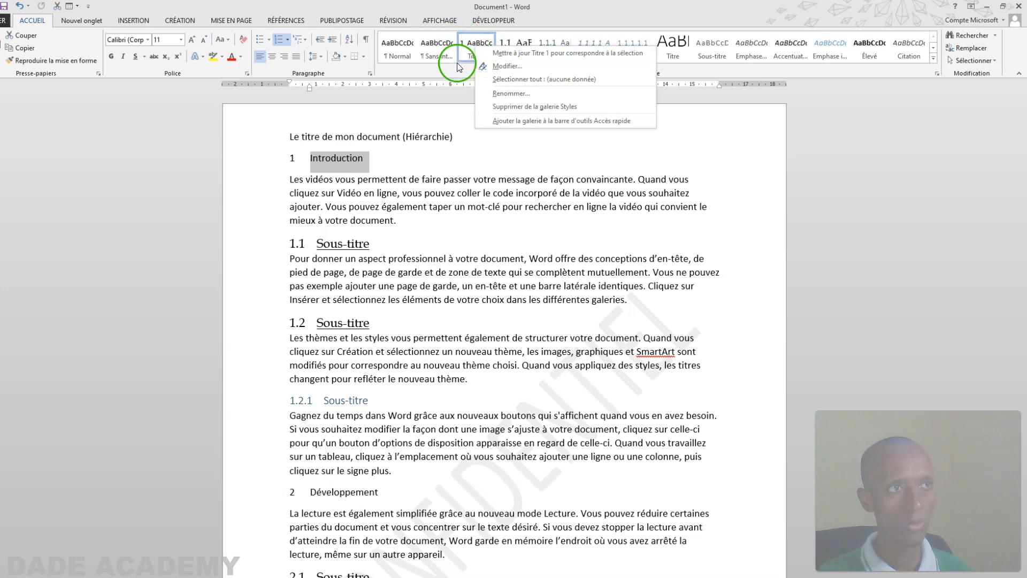
{"action": "left_click", "coordinate": [435, 175]}
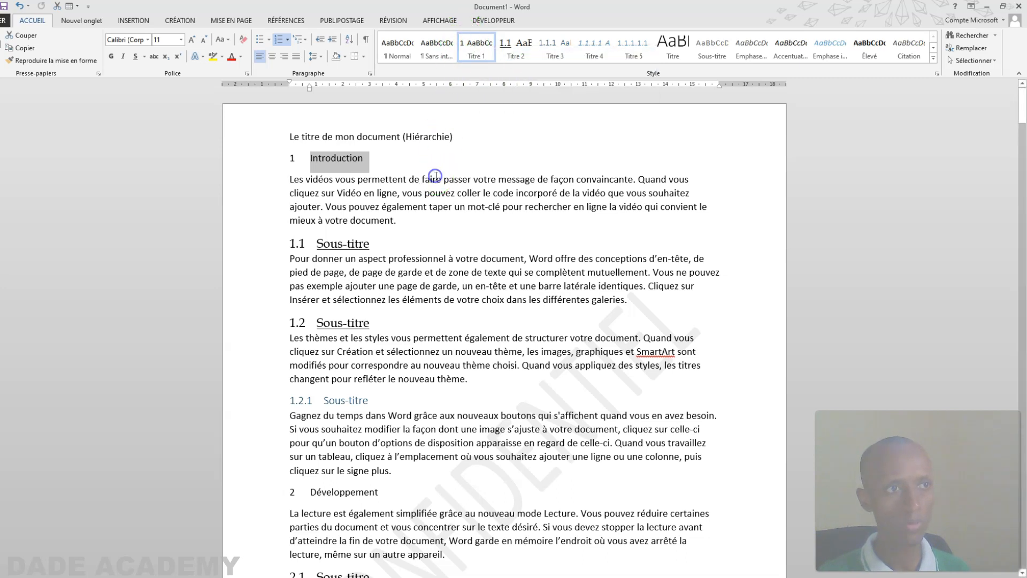
{"action": "right_click", "coordinate": [479, 59]}
{"action": "left_click", "coordinate": [492, 62]}
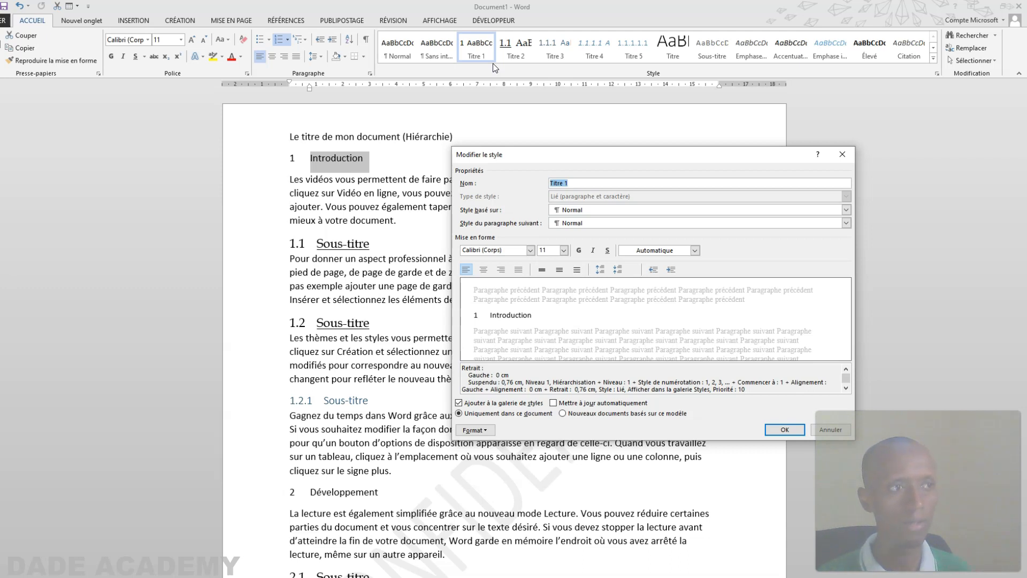
{"action": "left_click", "coordinate": [501, 254]}
{"action": "key", "text": "Return"}
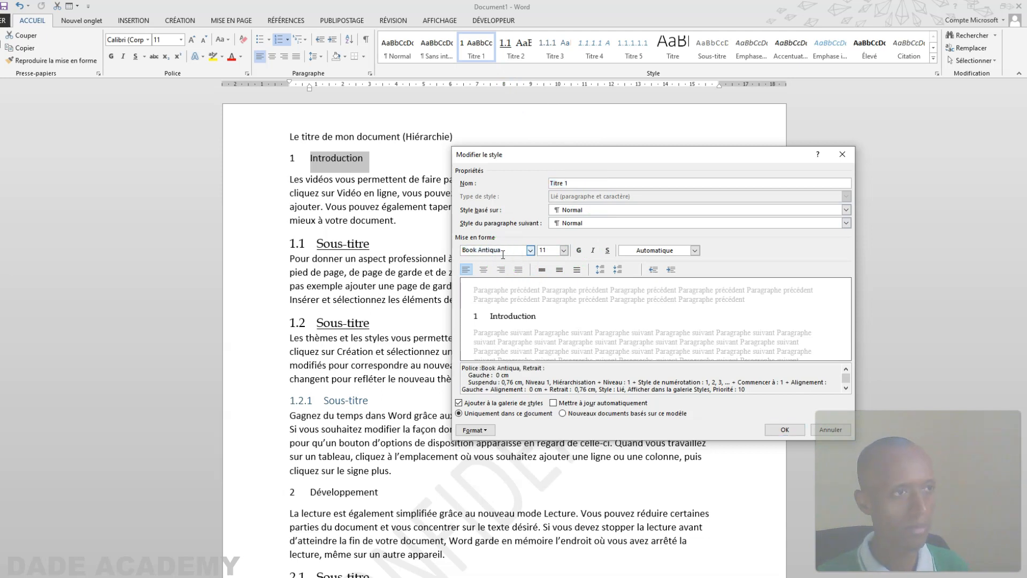
Set the Titre 1 style's font size to 16 and its colour to the gold Accent 4 theme colour, and save the style.
{"action": "left_click", "coordinate": [564, 250]}
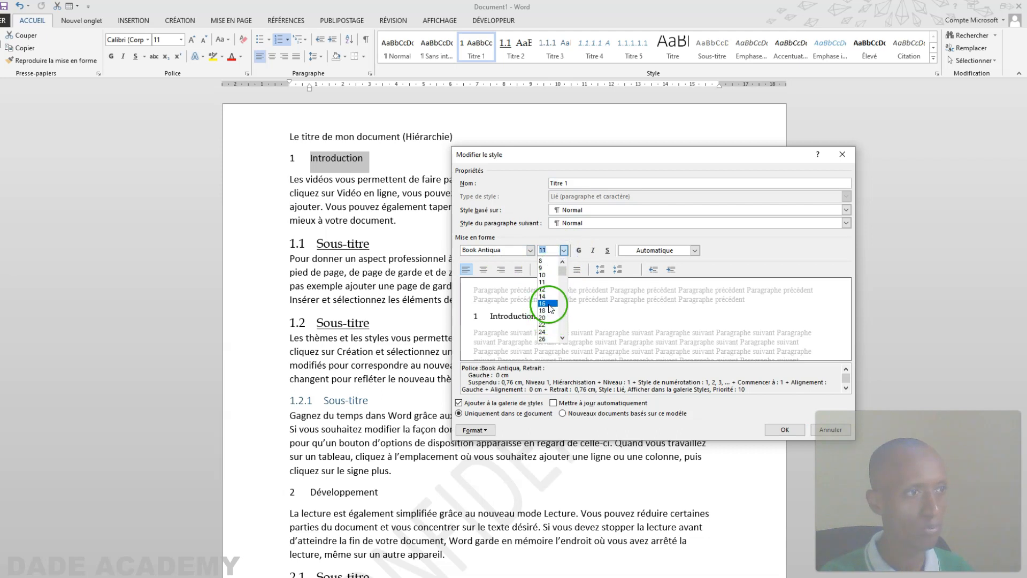
{"action": "left_click", "coordinate": [548, 304]}
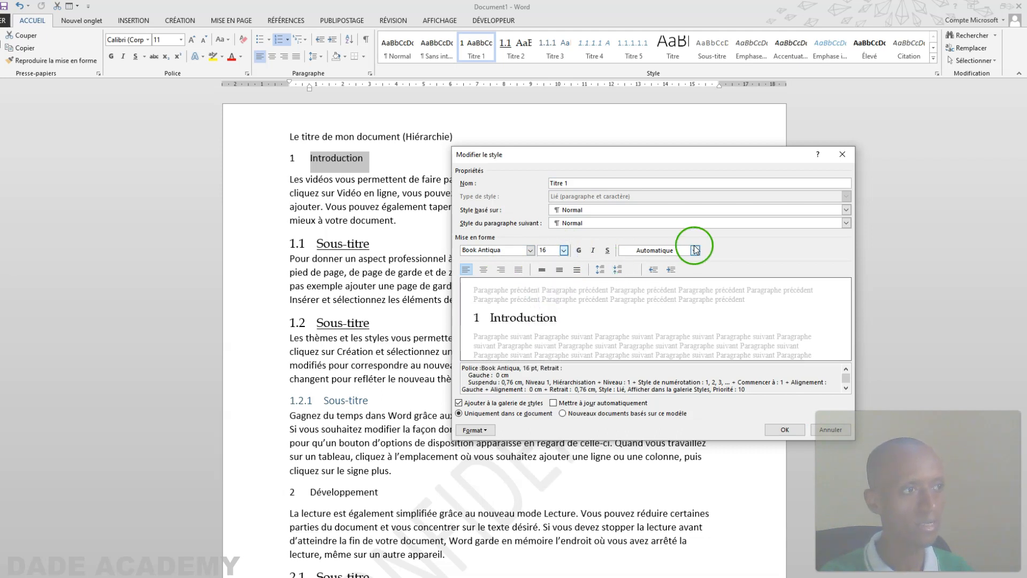
{"action": "left_click", "coordinate": [696, 250]}
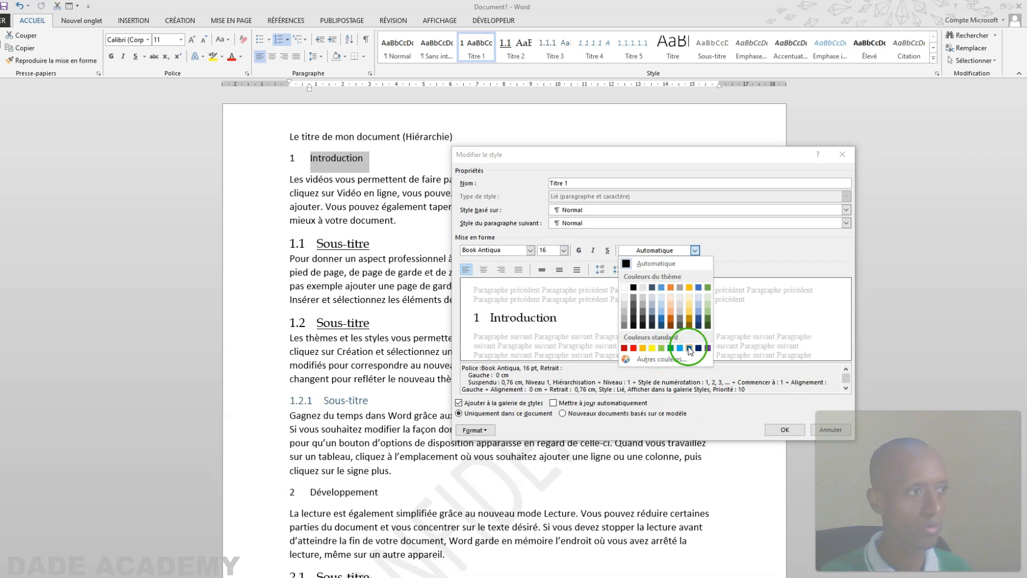
{"action": "left_click", "coordinate": [689, 289]}
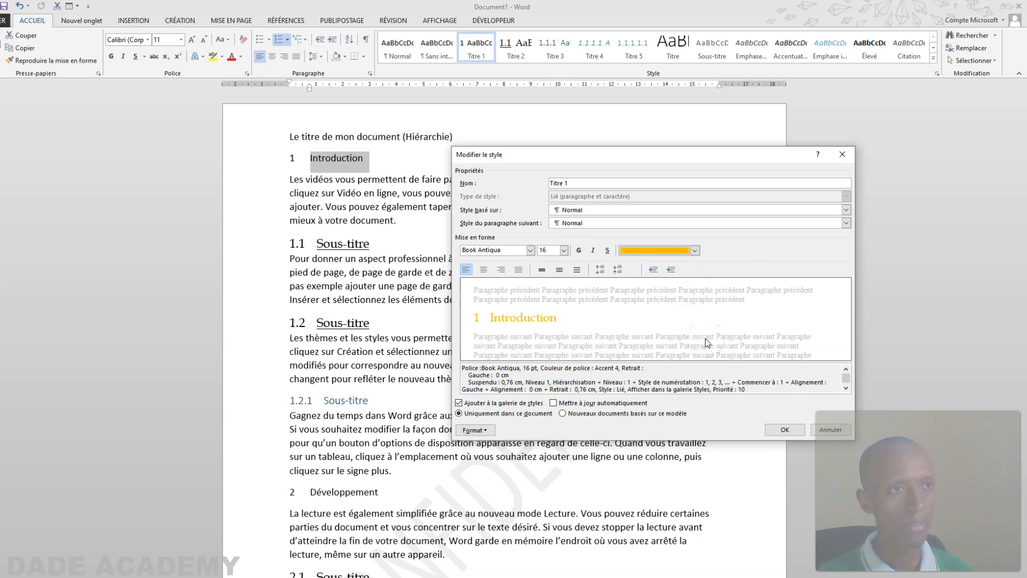
{"action": "left_click", "coordinate": [782, 429]}
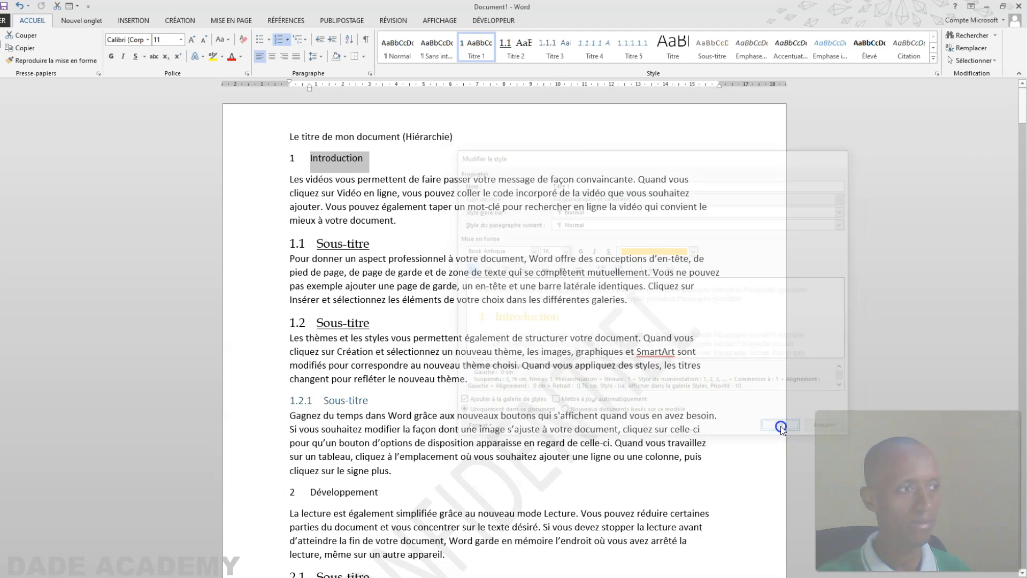
{"action": "left_click", "coordinate": [343, 167]}
Capitalise the initial letter of the last word in the "Afrique Mon afrique" heading.
{"action": "scroll", "coordinate": [398, 319], "scroll_direction": "down", "scroll_amount": 1}
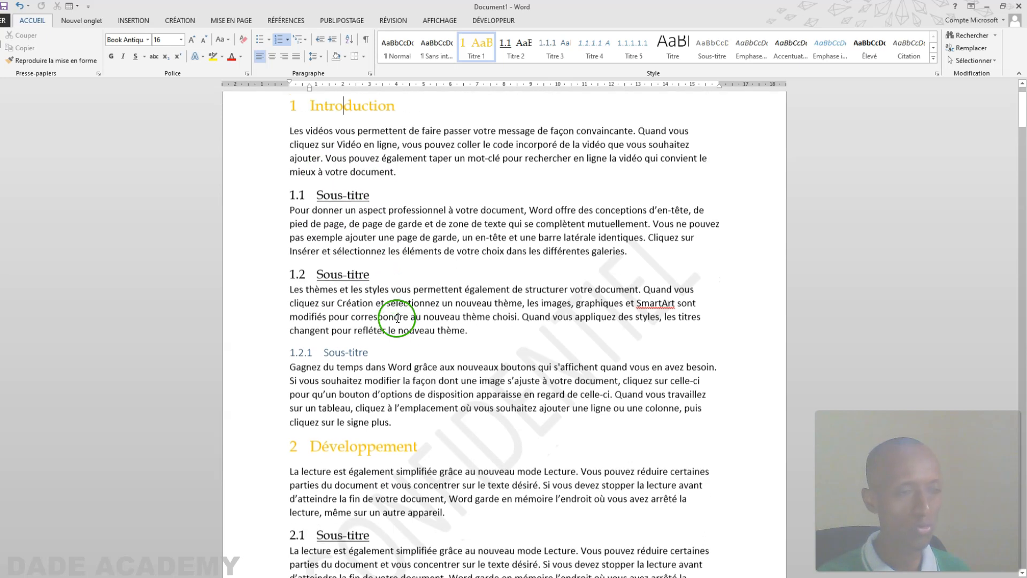
{"action": "scroll", "coordinate": [397, 319], "scroll_direction": "down", "scroll_amount": 3}
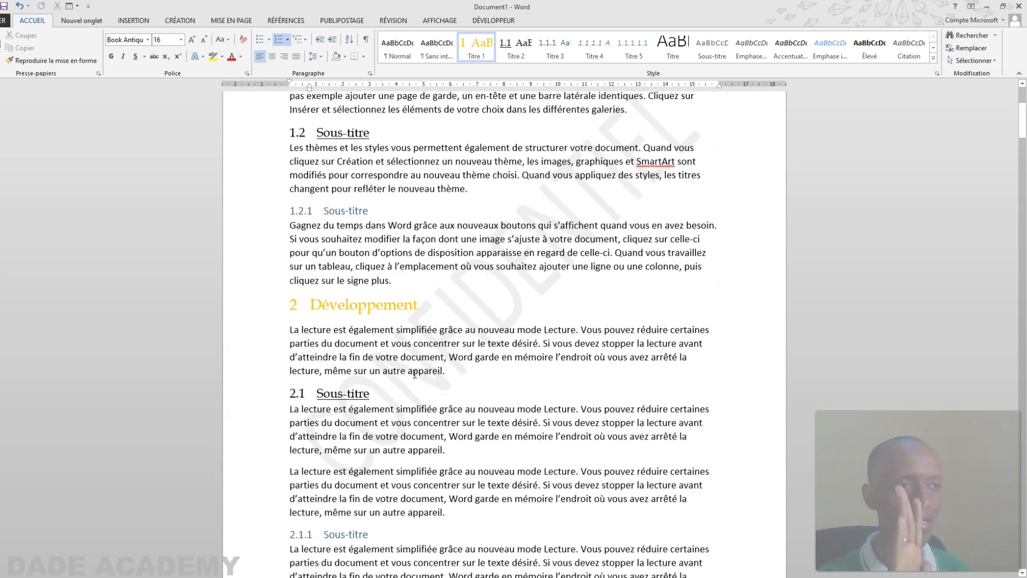
{"action": "scroll", "coordinate": [415, 373], "scroll_direction": "down", "scroll_amount": 7}
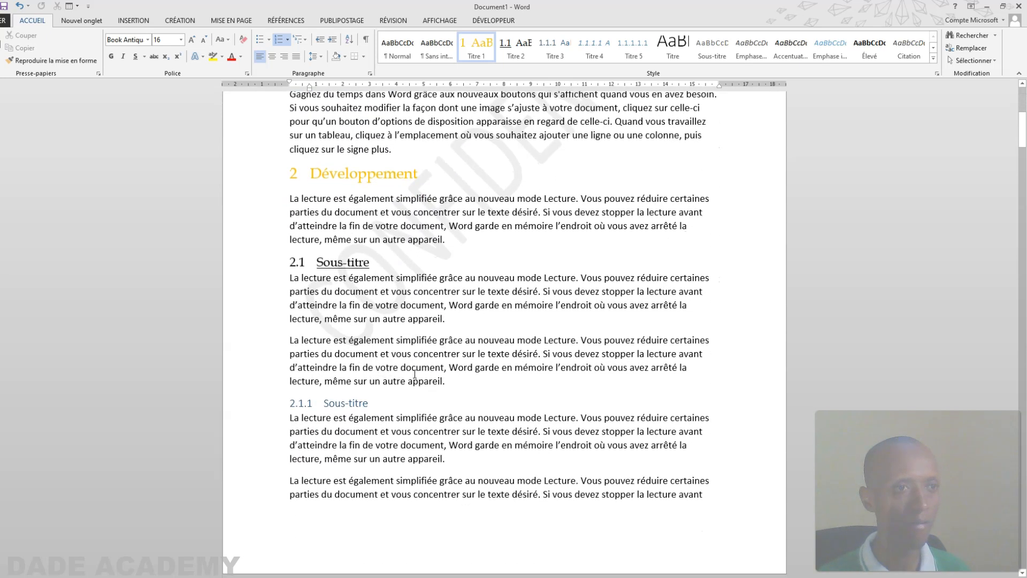
{"action": "scroll", "coordinate": [414, 374], "scroll_direction": "down", "scroll_amount": 12}
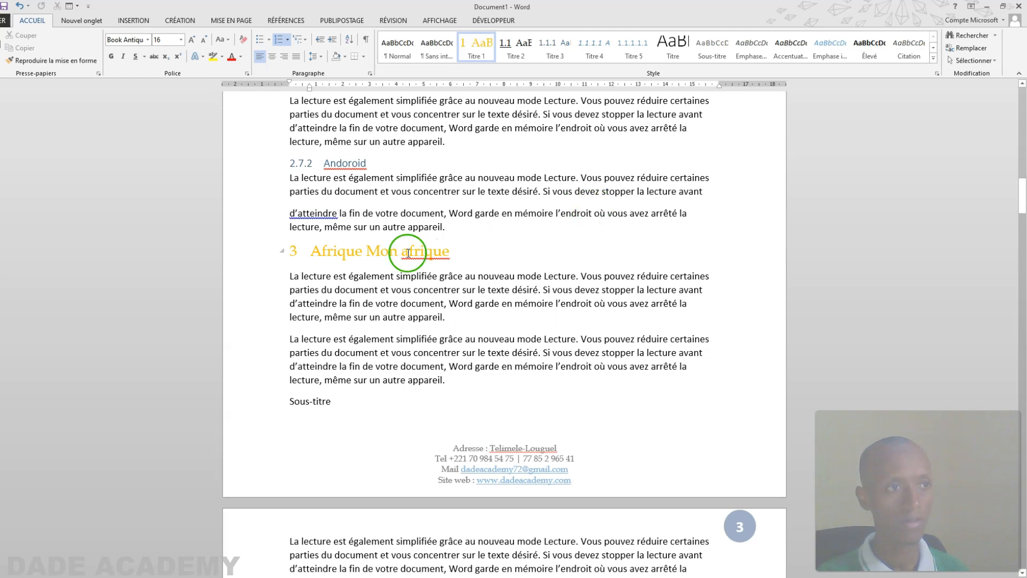
{"action": "key", "text": "BackSpace"}
{"action": "type", "text": "A"}
Modify the Titre 2 style from the first "Sous-titre" heading (1.1), setting its font colour to standard red, and save the style.
{"action": "scroll", "coordinate": [414, 288], "scroll_direction": "down", "scroll_amount": 10}
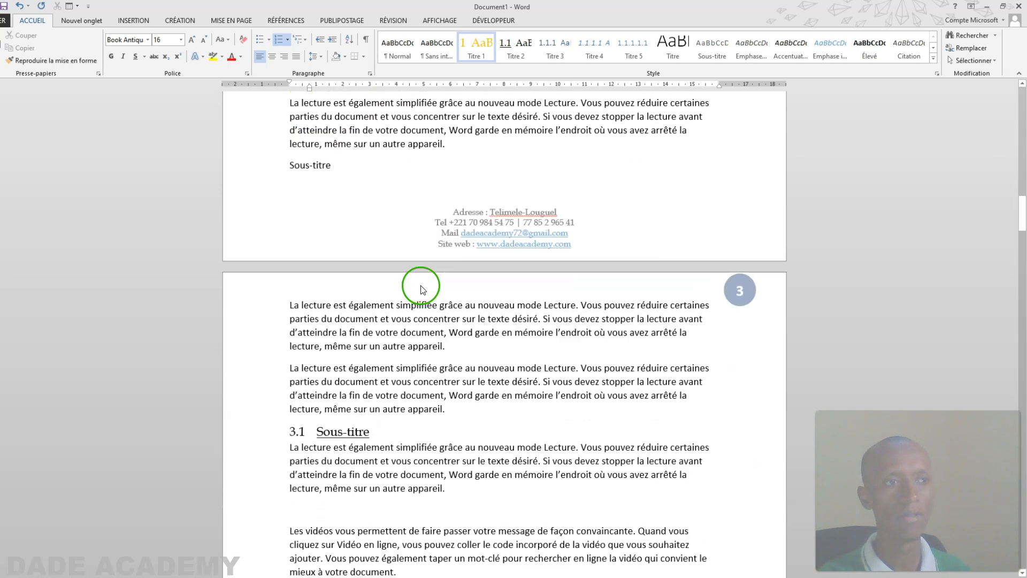
{"action": "scroll", "coordinate": [417, 289], "scroll_direction": "down", "scroll_amount": 6}
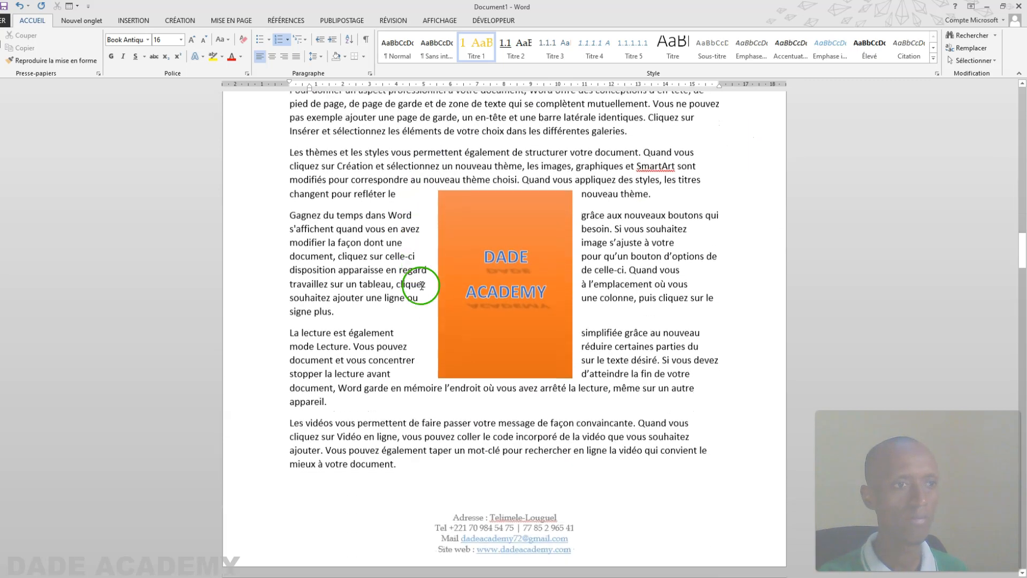
{"action": "left_click_drag", "start_coordinate": [1023, 258], "coordinate": [1024, 70]}
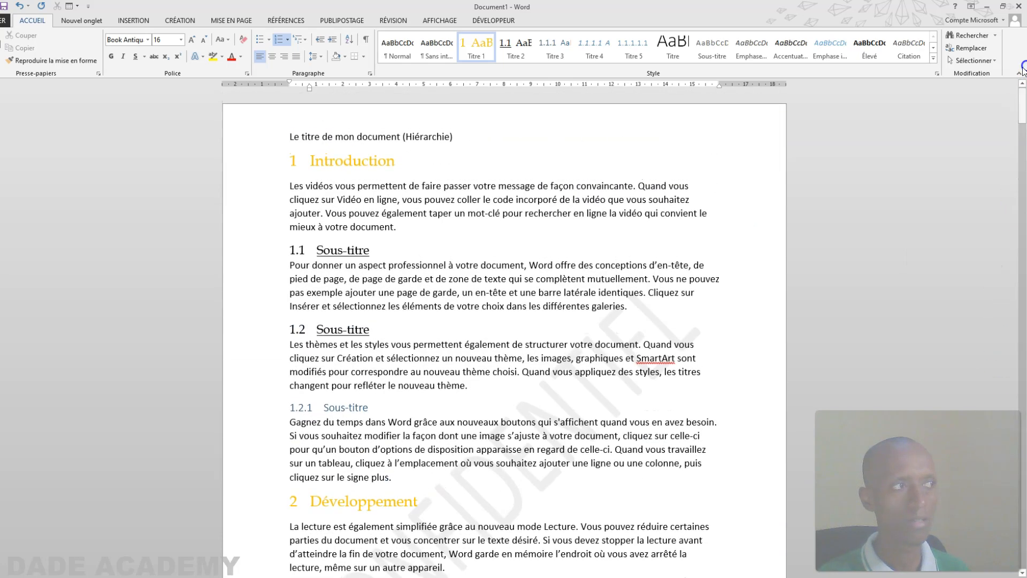
{"action": "left_click", "coordinate": [235, 253]}
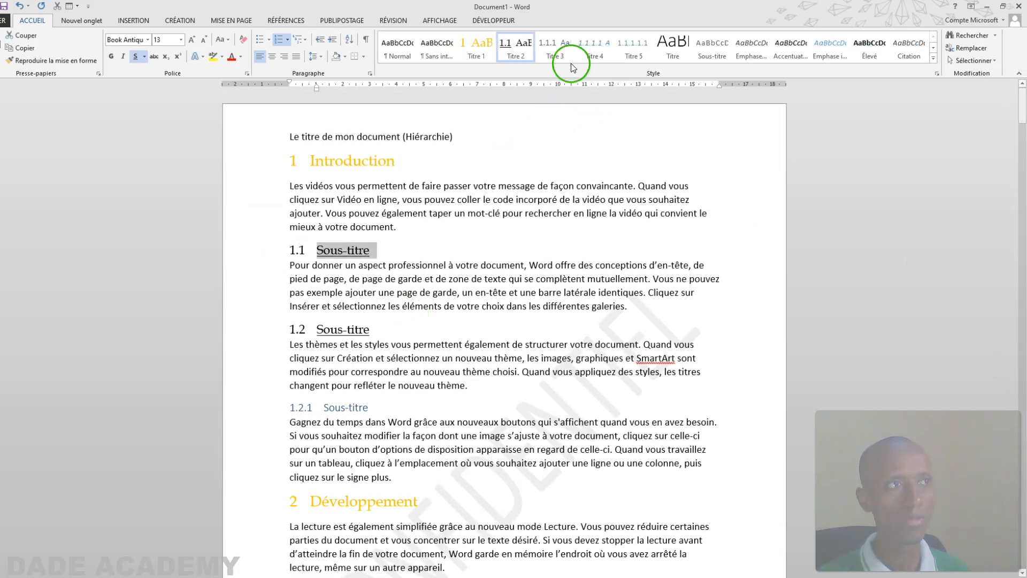
{"action": "right_click", "coordinate": [515, 43]}
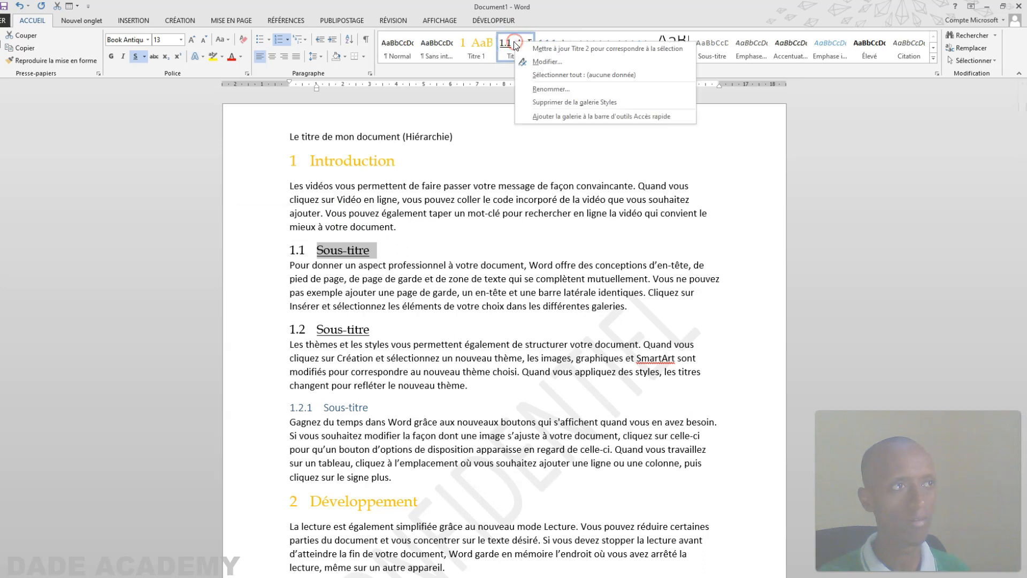
{"action": "left_click", "coordinate": [551, 63]}
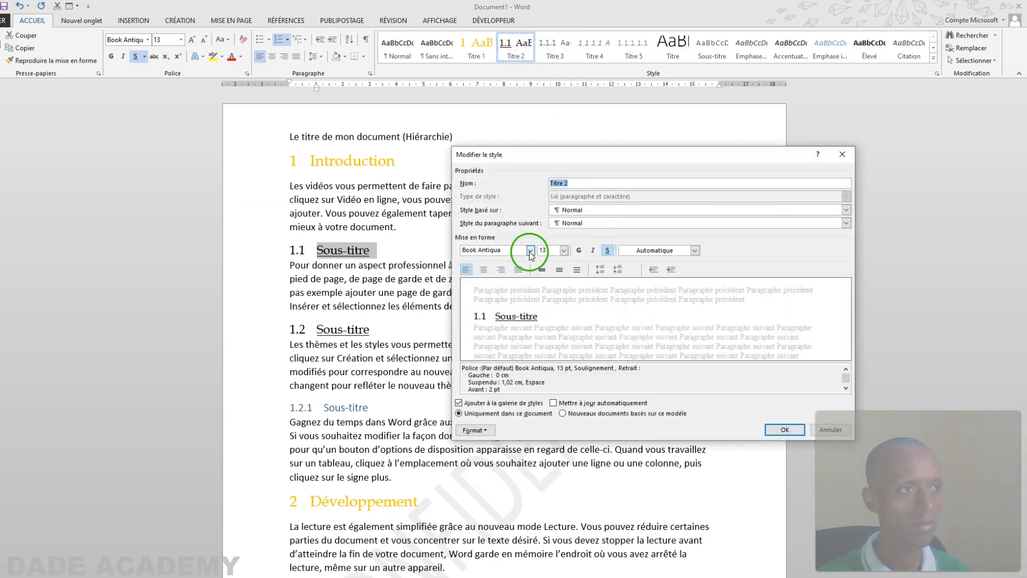
{"action": "left_click", "coordinate": [564, 250]}
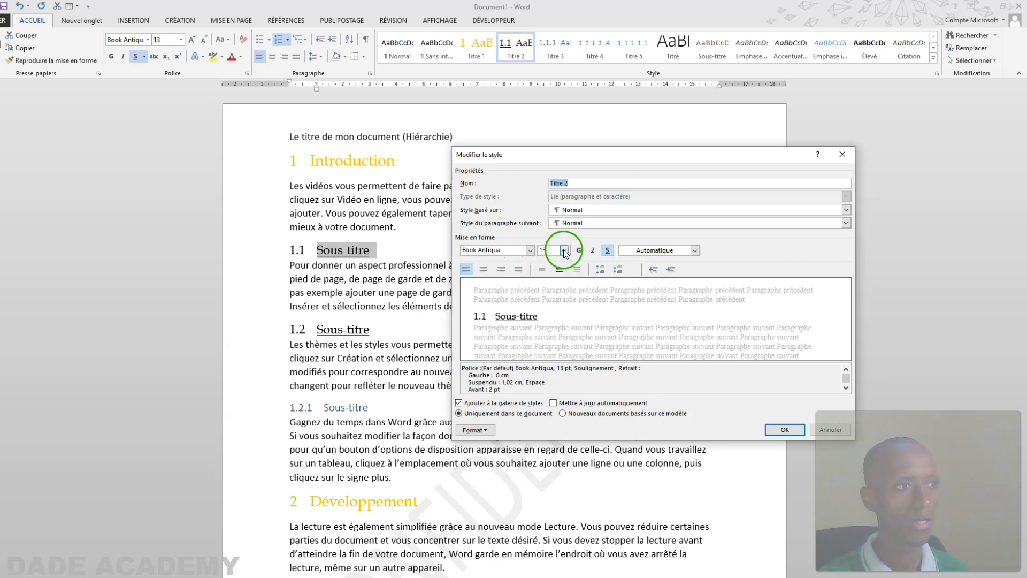
{"action": "left_click", "coordinate": [695, 250]}
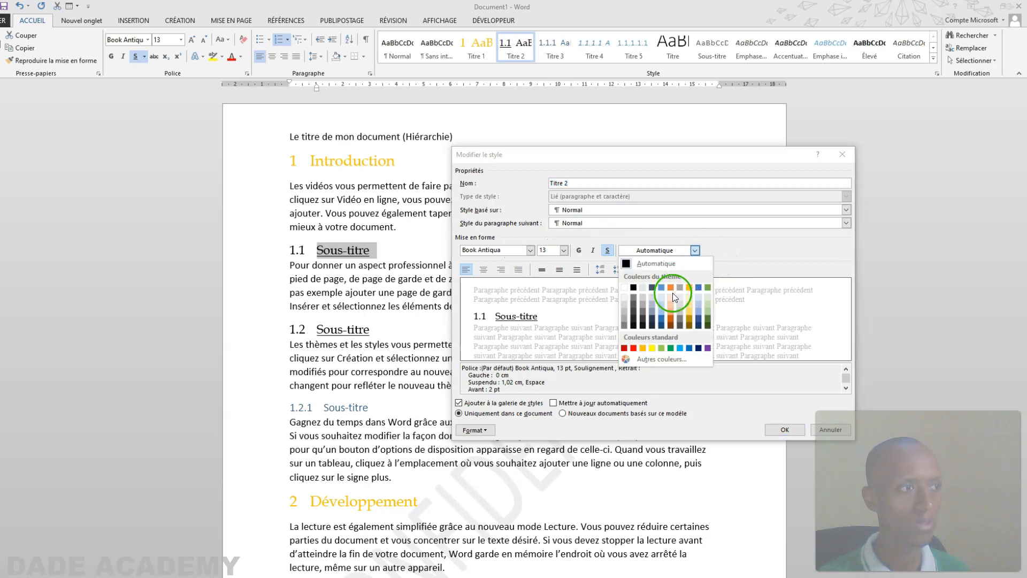
{"action": "left_click", "coordinate": [633, 349]}
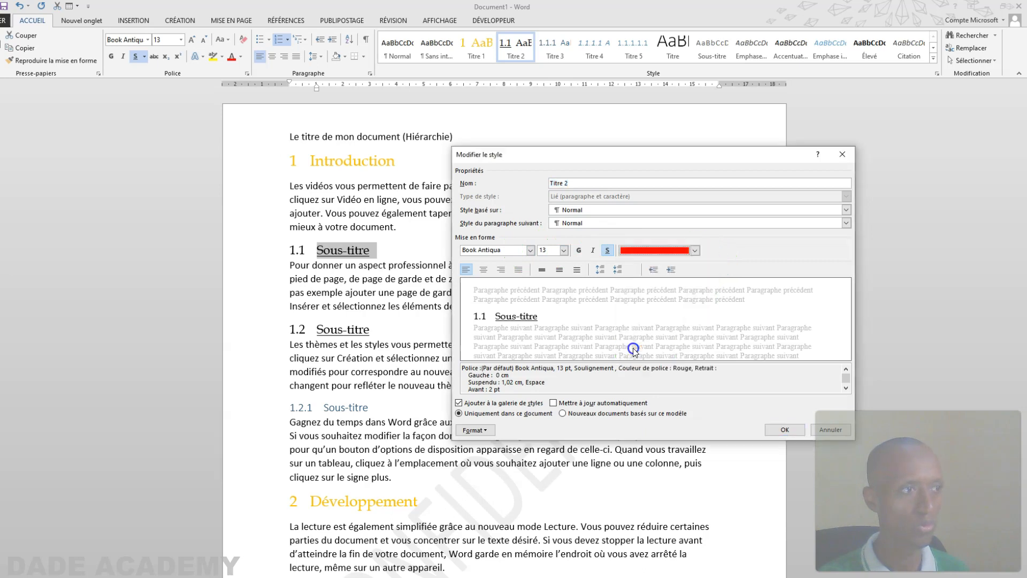
{"action": "left_click", "coordinate": [779, 426]}
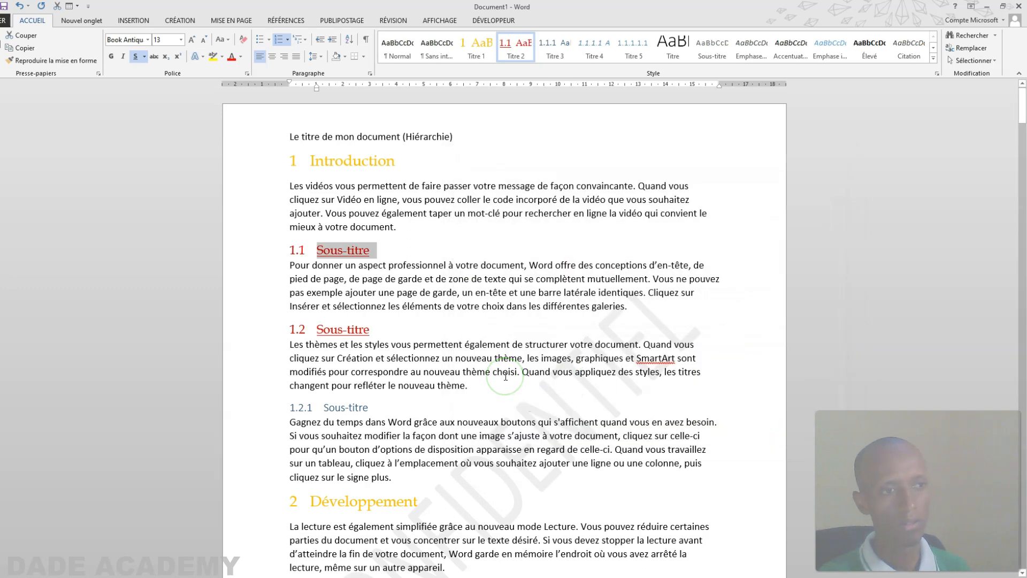
Open the Titre 3 style for modification from heading 1.2.1 and set its colour to the green Accent 6 theme colour.
{"action": "scroll", "coordinate": [506, 376], "scroll_direction": "down", "scroll_amount": 3}
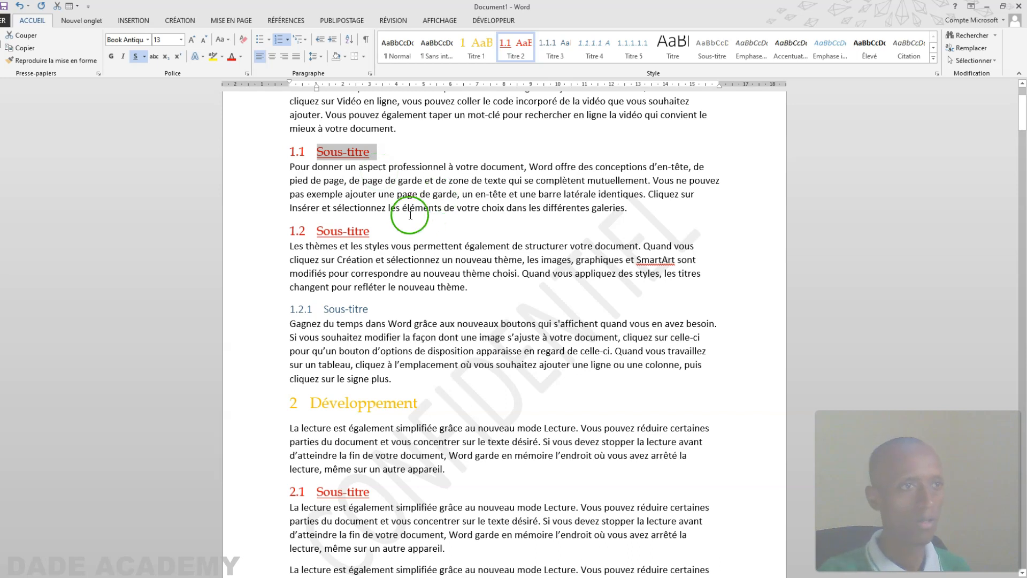
{"action": "left_click", "coordinate": [264, 308]}
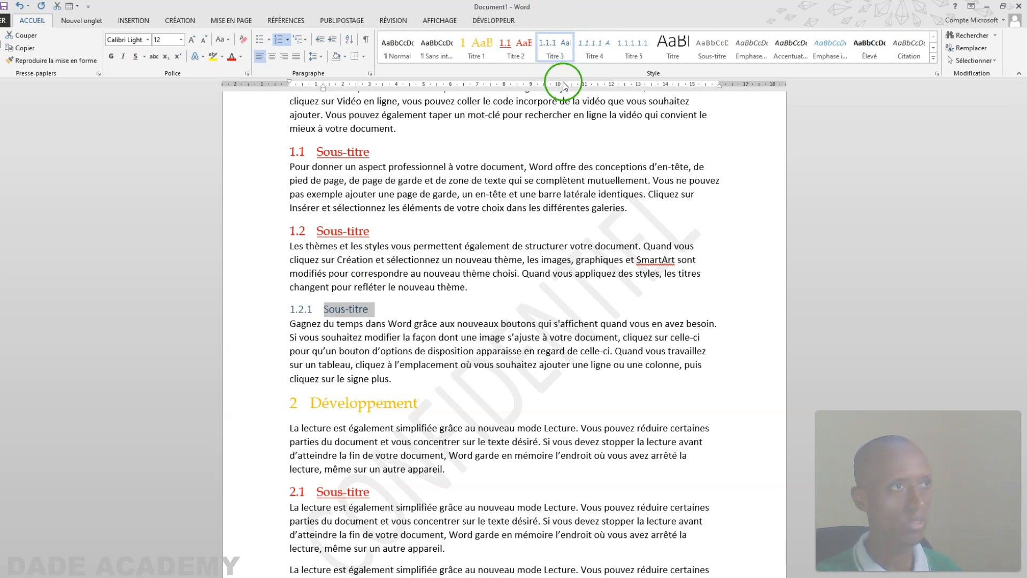
{"action": "right_click", "coordinate": [556, 45]}
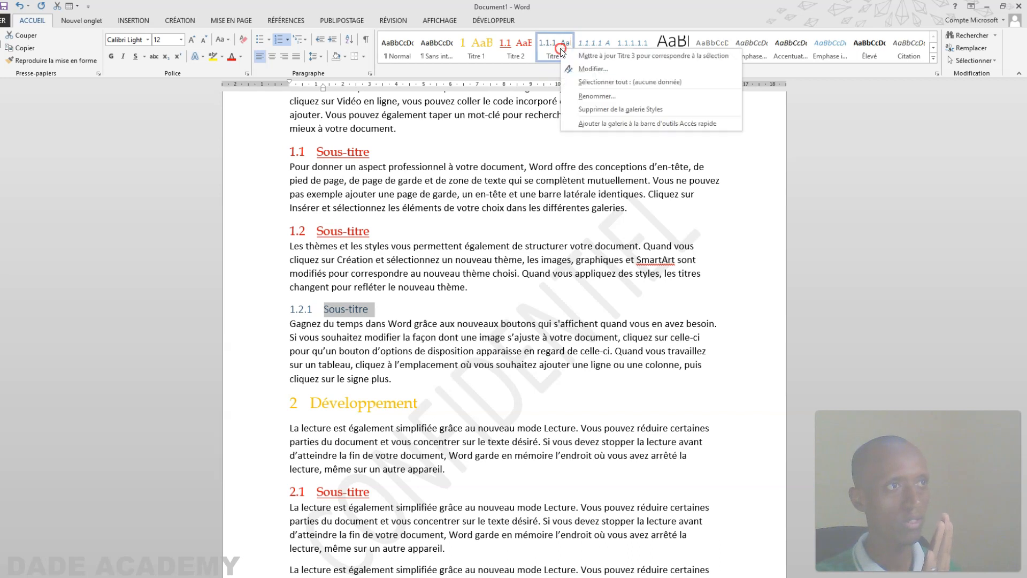
{"action": "left_click", "coordinate": [592, 71]}
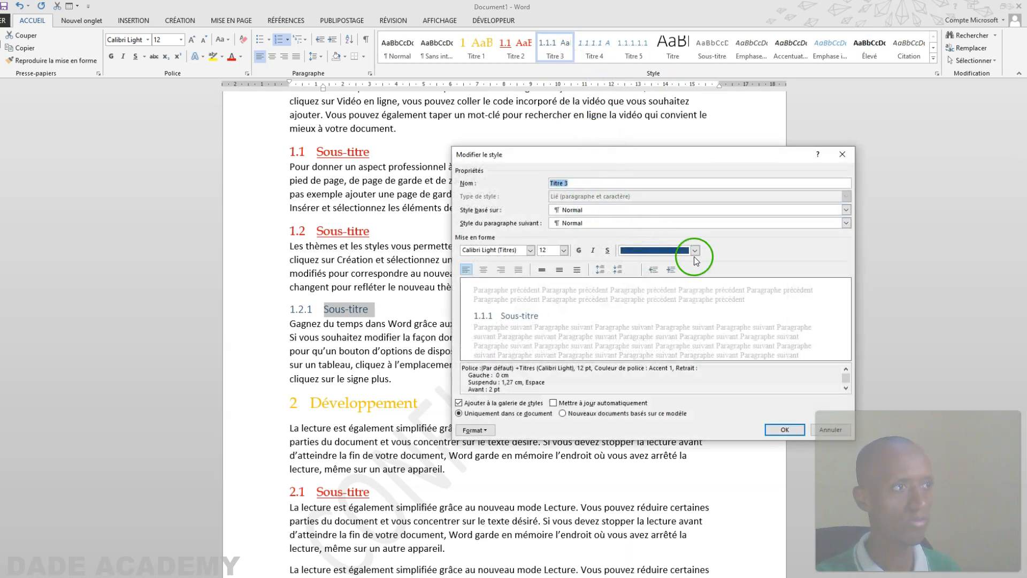
{"action": "left_click", "coordinate": [695, 250]}
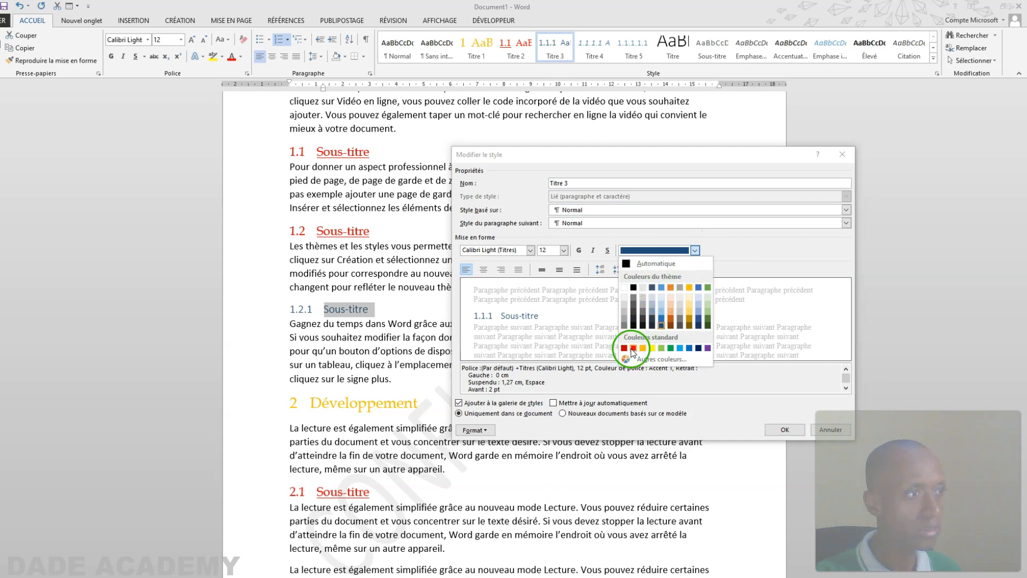
{"action": "left_click", "coordinate": [661, 287]}
{"action": "left_click", "coordinate": [694, 252]}
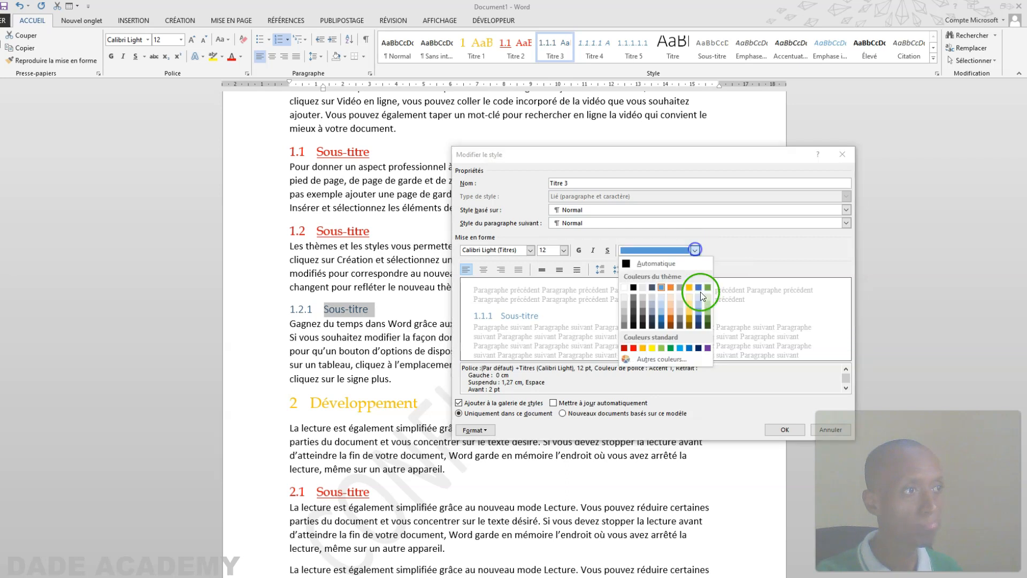
{"action": "left_click", "coordinate": [707, 286]}
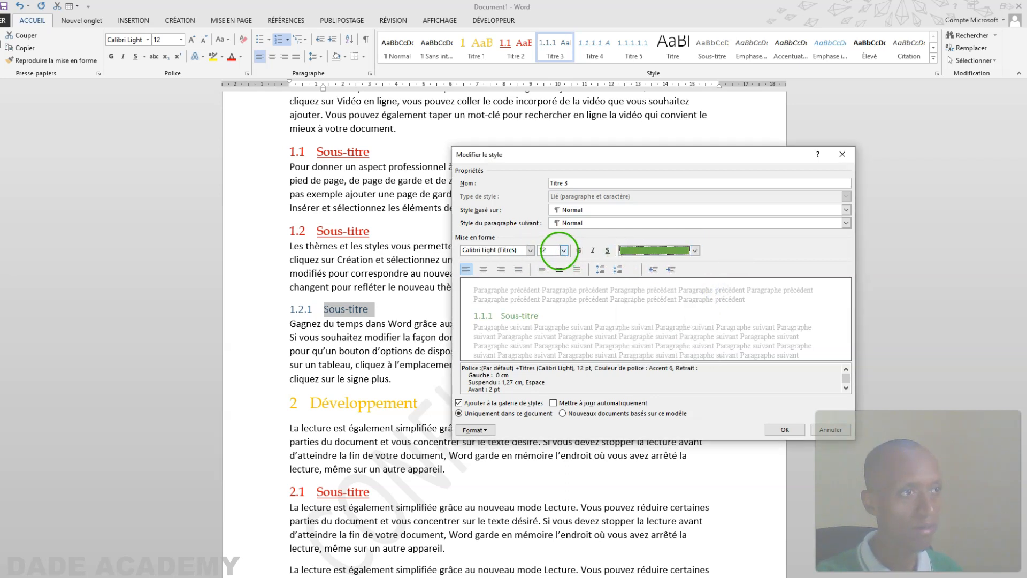
Set the Titre 3 style's font to Book Antiqua and save the style.
{"action": "left_click", "coordinate": [518, 249]}
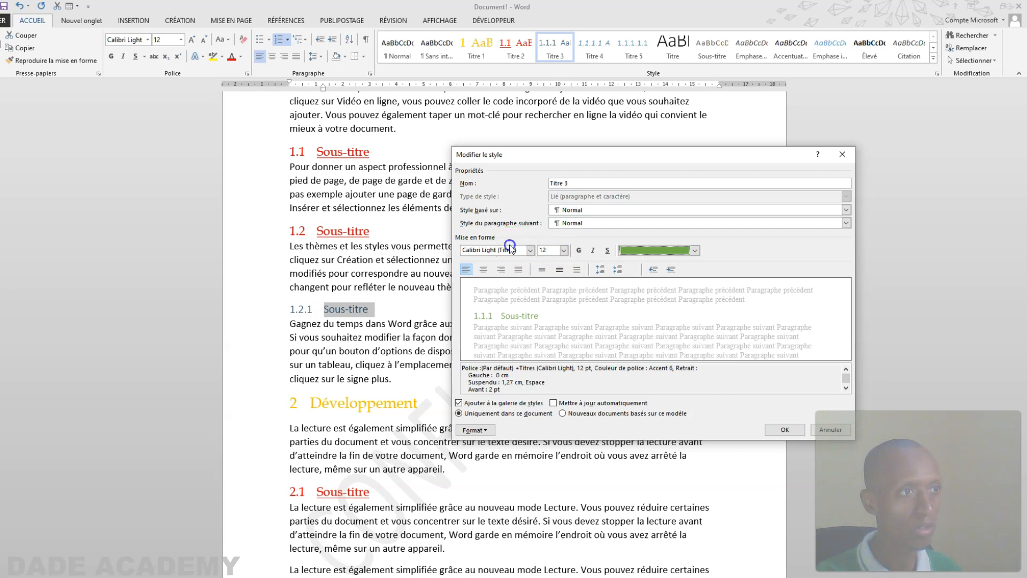
{"action": "type", "text": "Book Antiqua"}
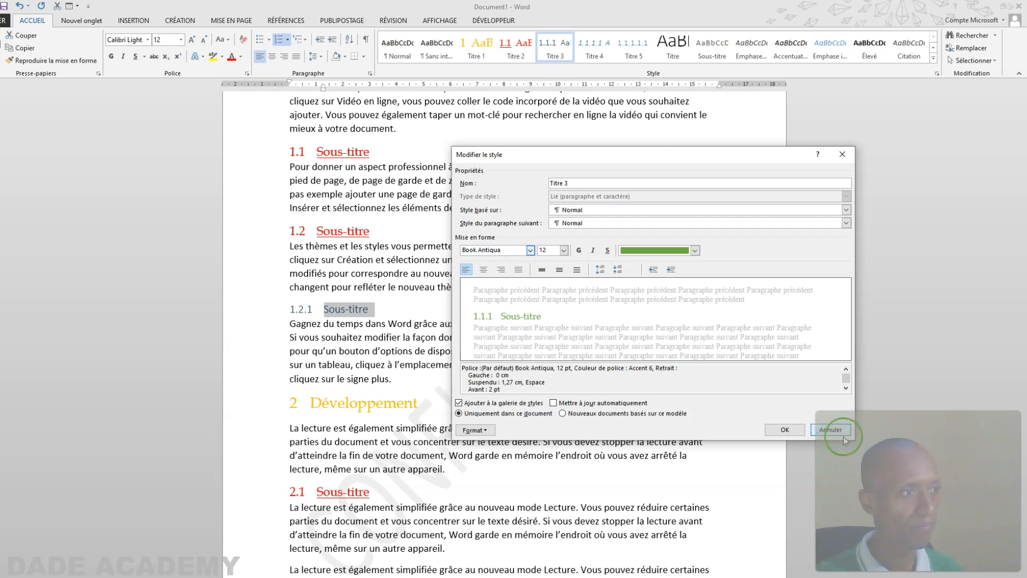
{"action": "left_click", "coordinate": [783, 430]}
Examine the formatting and numbering of the headings from section 1.2.1 through section 4.3.1.
{"action": "scroll", "coordinate": [500, 369], "scroll_direction": "down", "scroll_amount": 15}
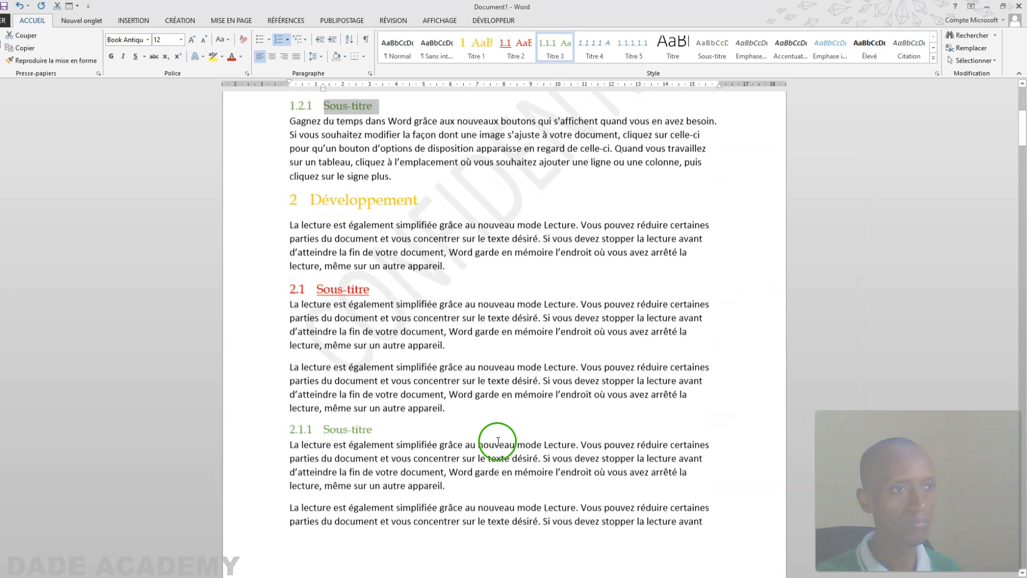
{"action": "scroll", "coordinate": [498, 441], "scroll_direction": "down", "scroll_amount": 15}
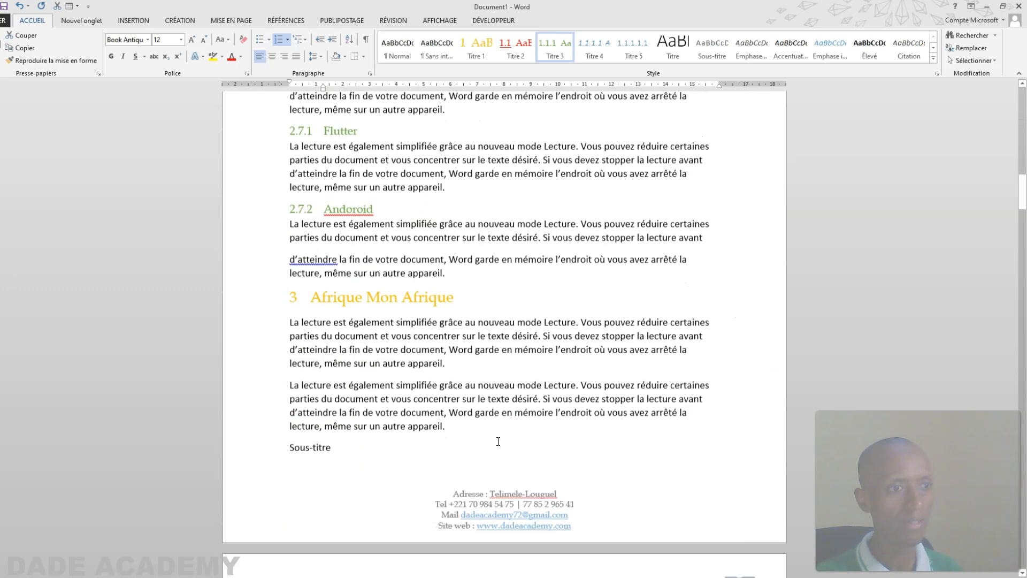
{"action": "scroll", "coordinate": [498, 440], "scroll_direction": "down", "scroll_amount": 15}
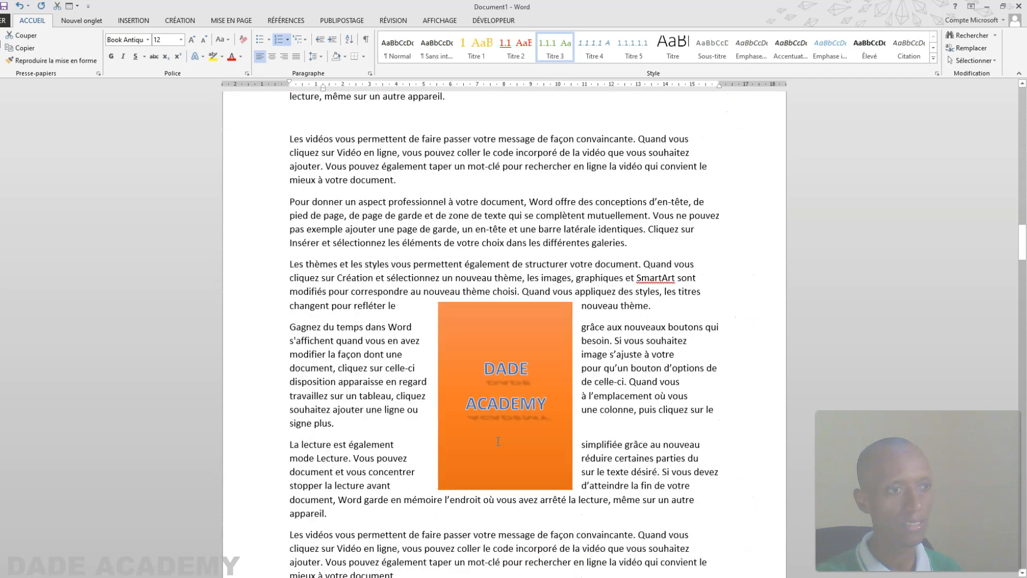
{"action": "scroll", "coordinate": [498, 440], "scroll_direction": "down", "scroll_amount": 15}
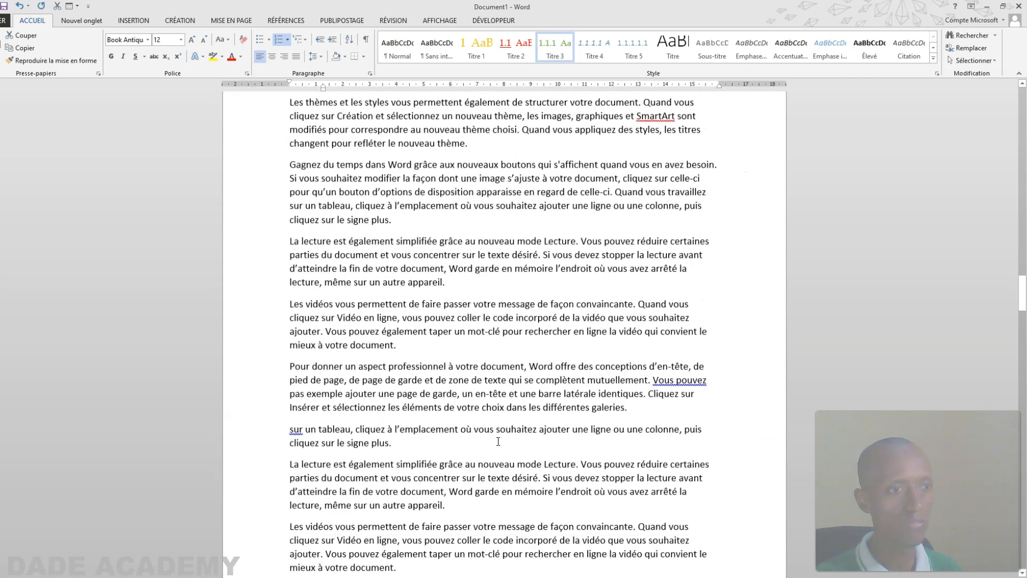
{"action": "scroll", "coordinate": [498, 440], "scroll_direction": "down", "scroll_amount": 15}
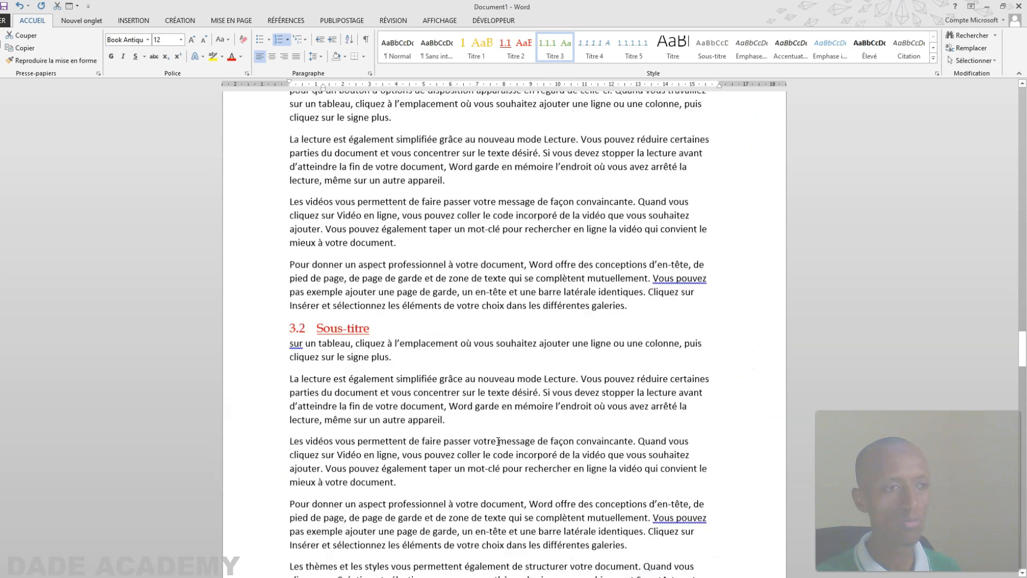
{"action": "scroll", "coordinate": [498, 441], "scroll_direction": "down", "scroll_amount": 15}
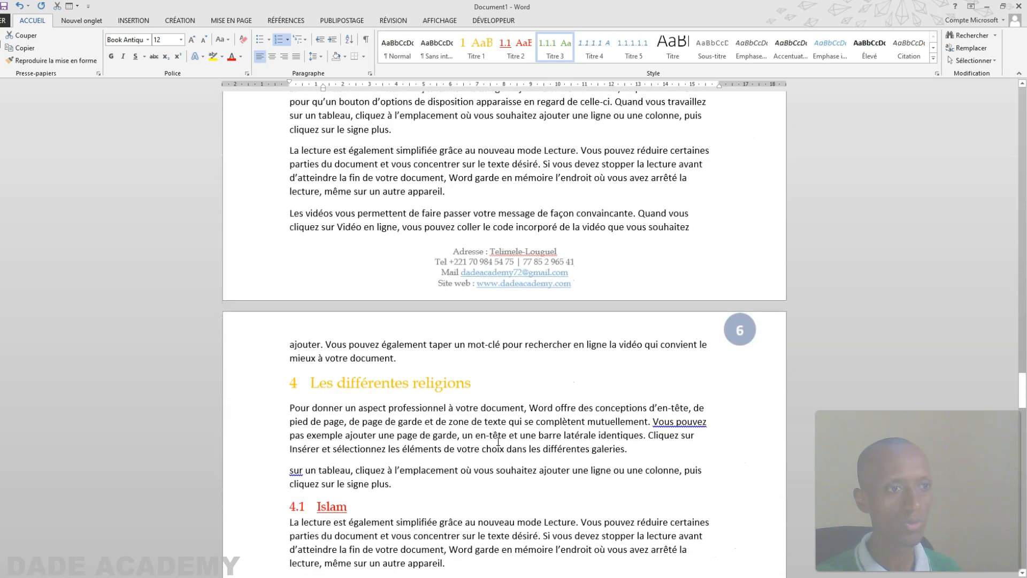
{"action": "scroll", "coordinate": [498, 441], "scroll_direction": "down", "scroll_amount": 15}
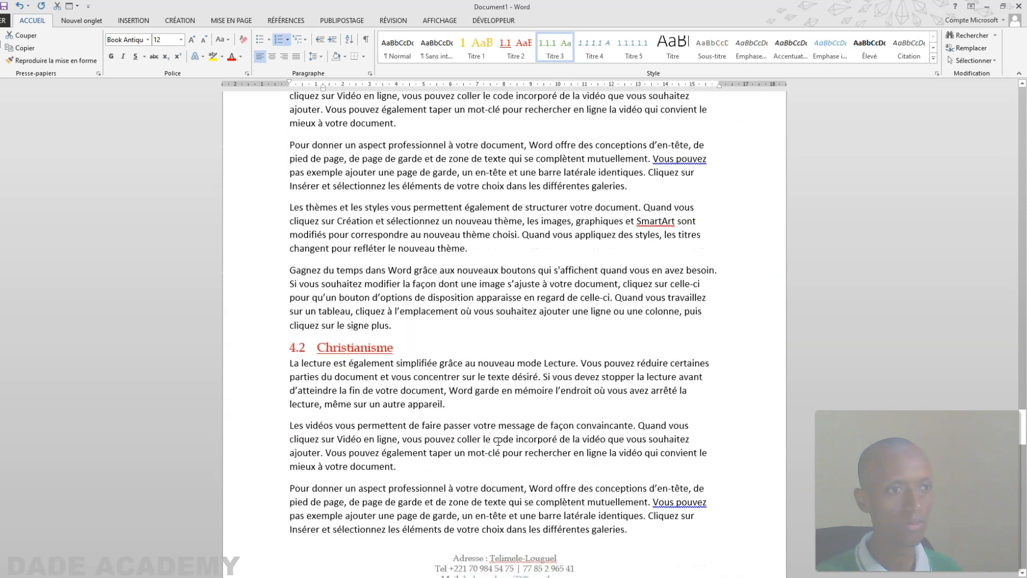
{"action": "scroll", "coordinate": [498, 441], "scroll_direction": "down", "scroll_amount": 10}
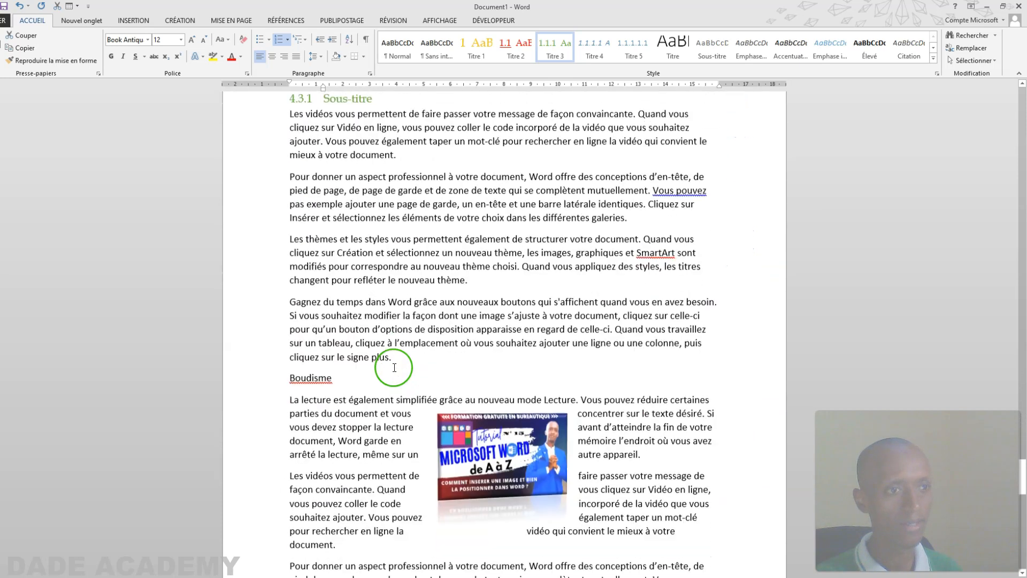
Apply the Titre 4 style to the "Boudisme" line below section 4.3.1 and check the fourth-level headings that follow.
{"action": "scroll", "coordinate": [303, 320], "scroll_direction": "up", "scroll_amount": 3}
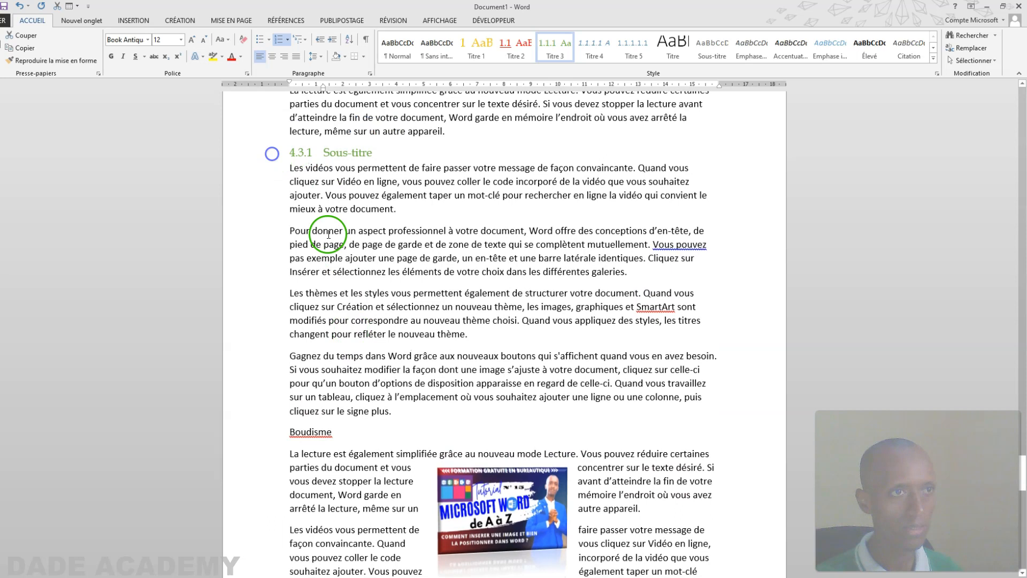
{"action": "left_click", "coordinate": [271, 153]}
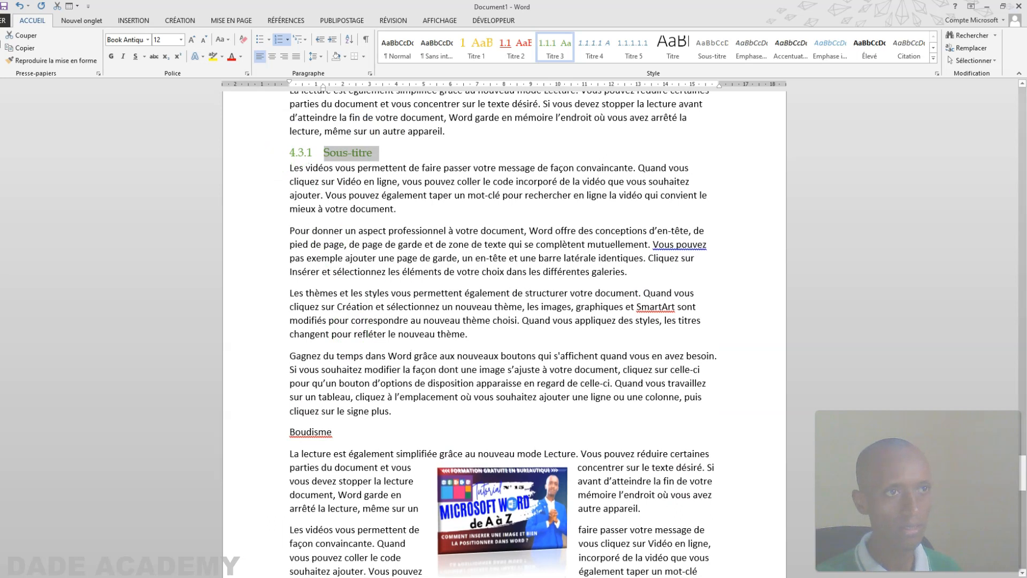
{"action": "left_click", "coordinate": [255, 445]}
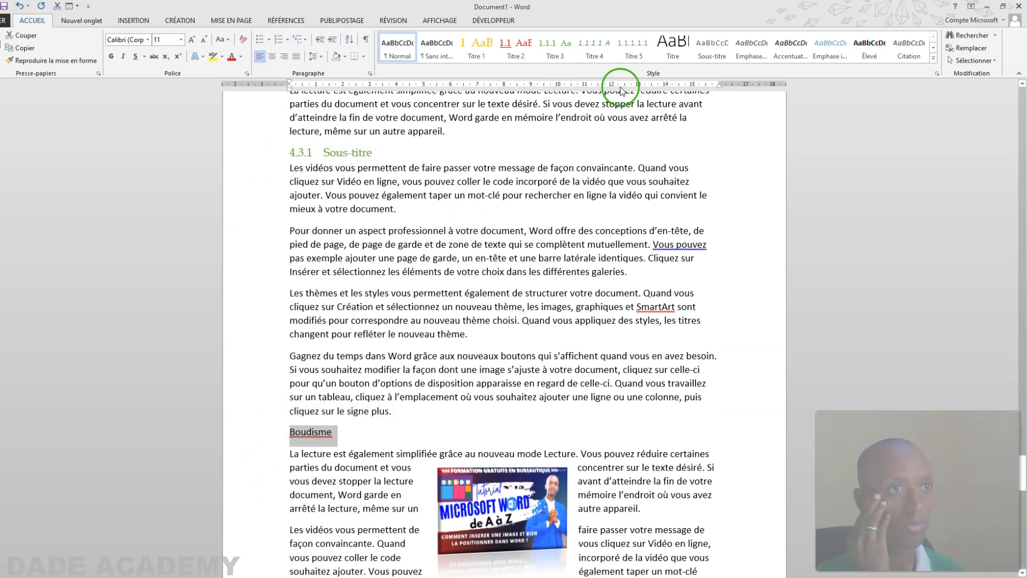
{"action": "left_click", "coordinate": [298, 156]}
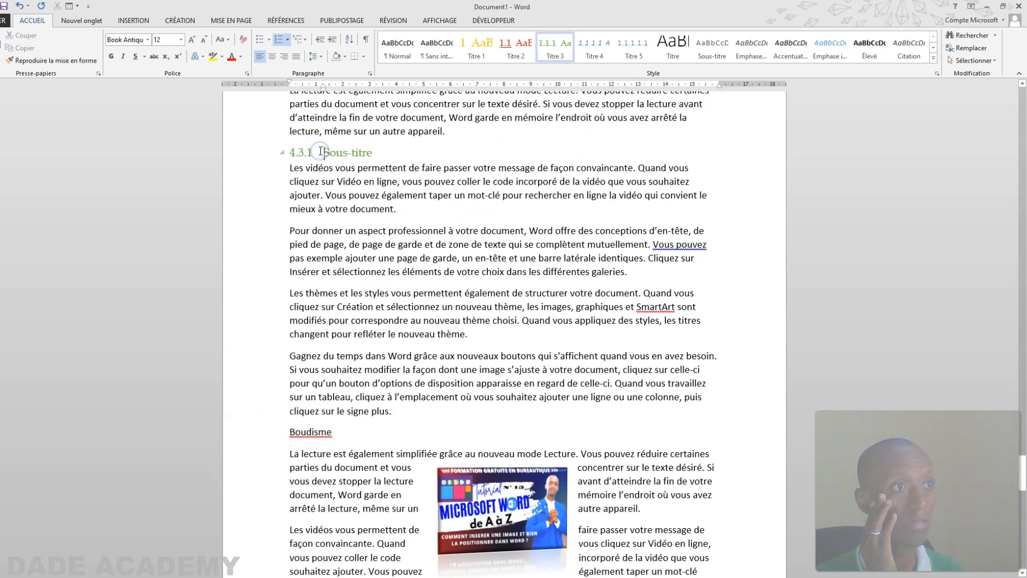
{"action": "left_click", "coordinate": [594, 47]}
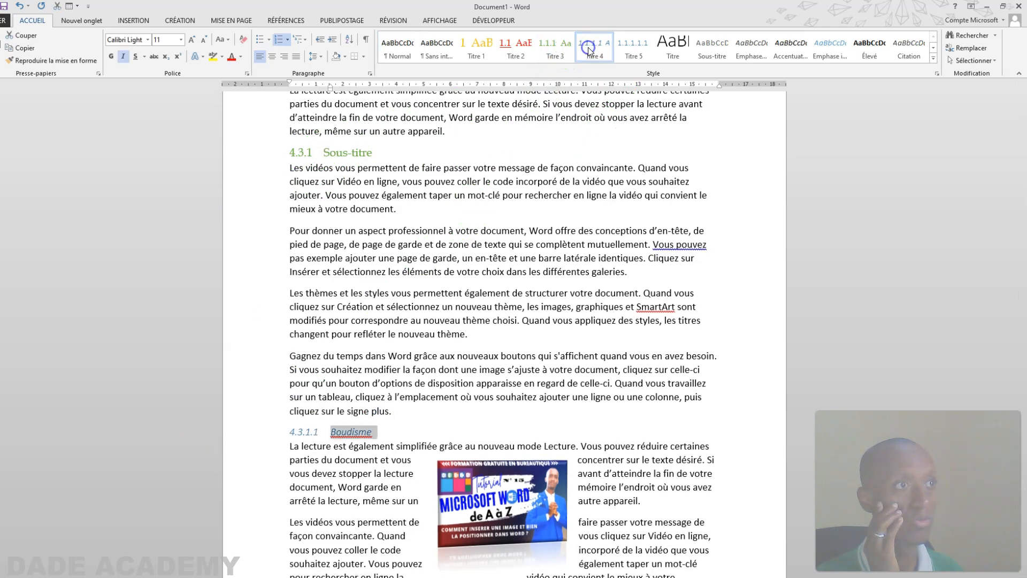
{"action": "scroll", "coordinate": [477, 277], "scroll_direction": "down", "scroll_amount": 15}
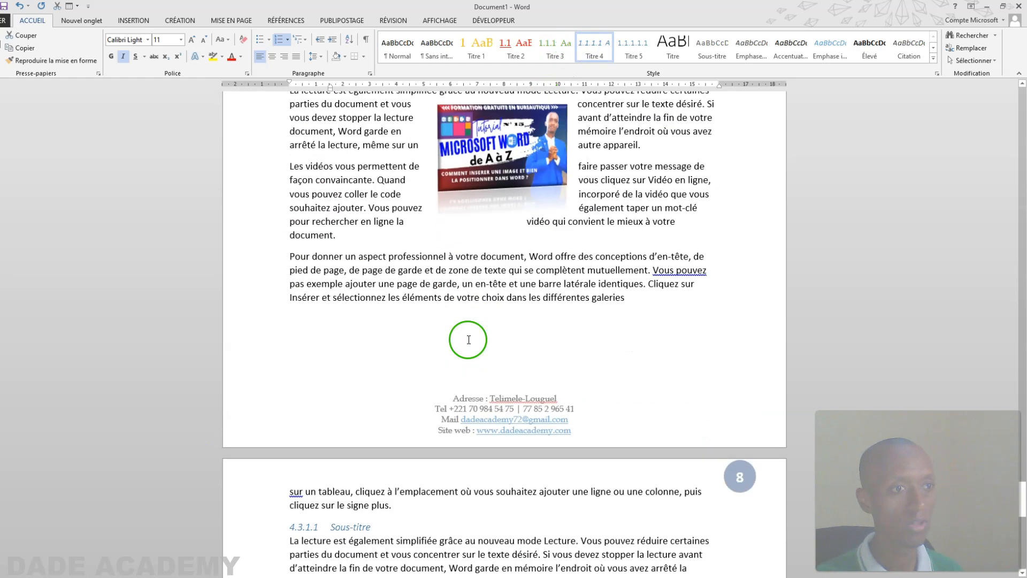
{"action": "scroll", "coordinate": [375, 300], "scroll_direction": "down", "scroll_amount": 8}
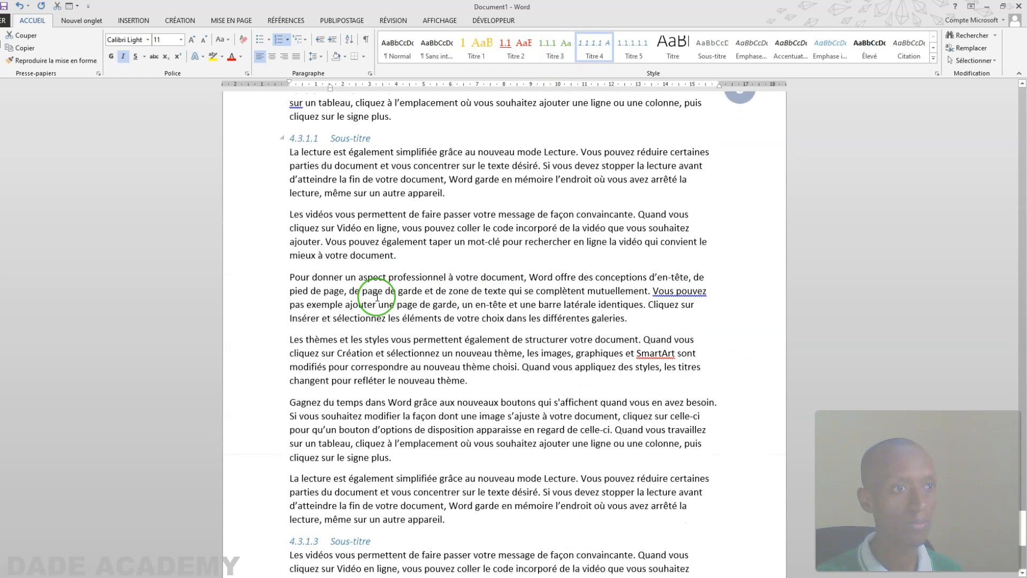
{"action": "scroll", "coordinate": [377, 297], "scroll_direction": "up", "scroll_amount": 10}
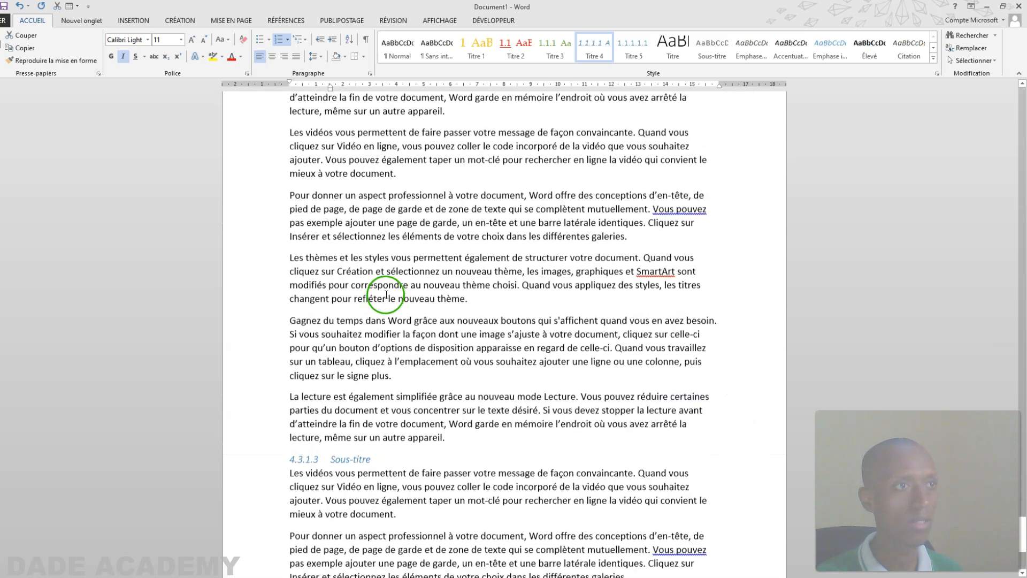
Open the Titre 4 style for modification from heading 4.3.1.1 and set its font to Book Antiqua.
{"action": "left_click", "coordinate": [270, 308]}
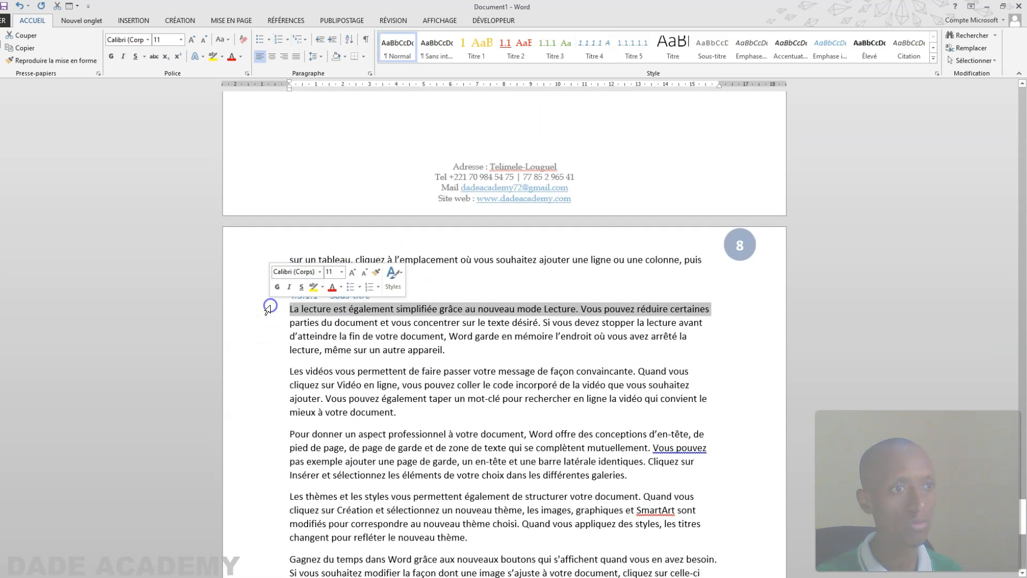
{"action": "left_click", "coordinate": [269, 295]}
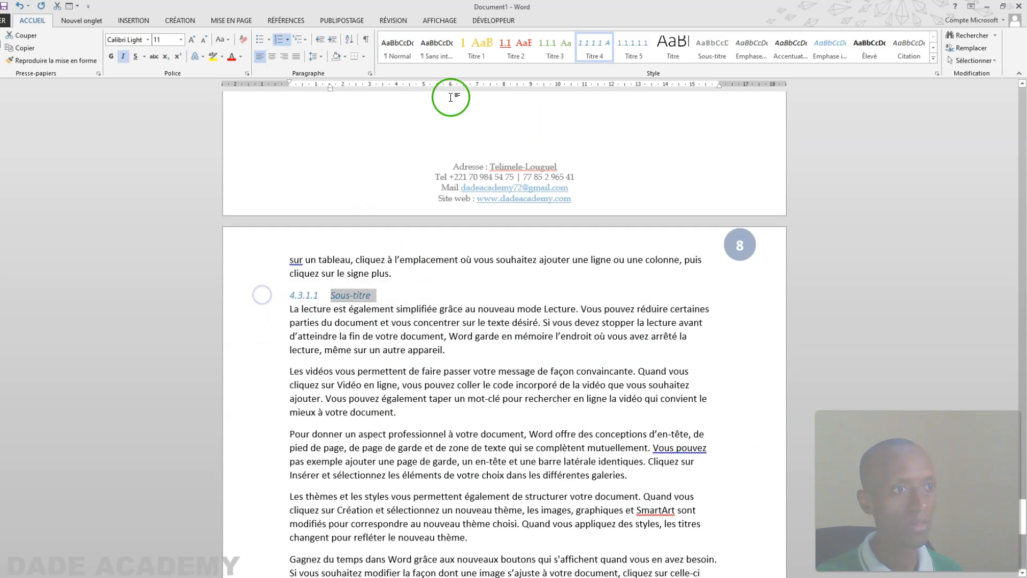
{"action": "right_click", "coordinate": [597, 46]}
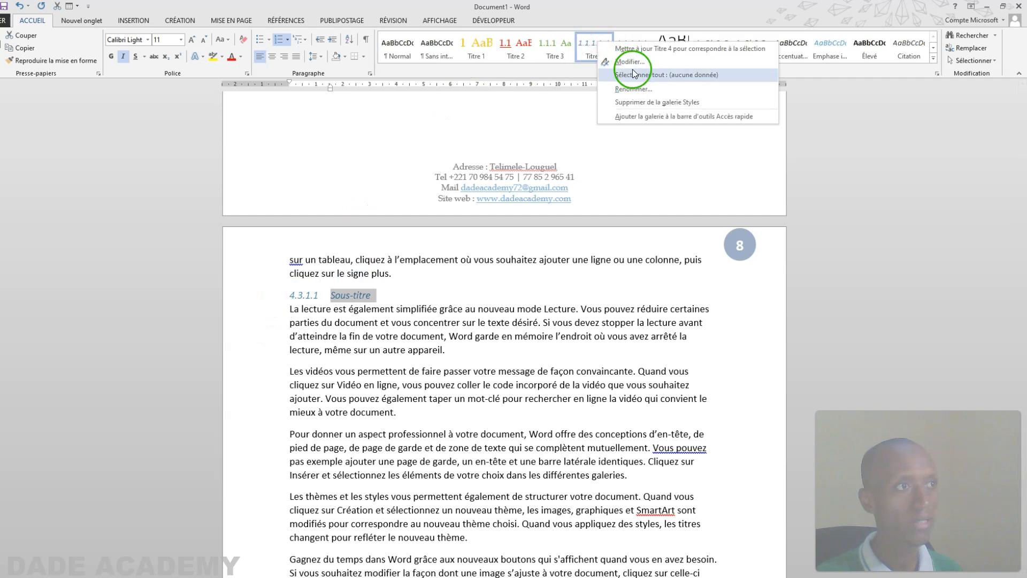
{"action": "left_click", "coordinate": [684, 69]}
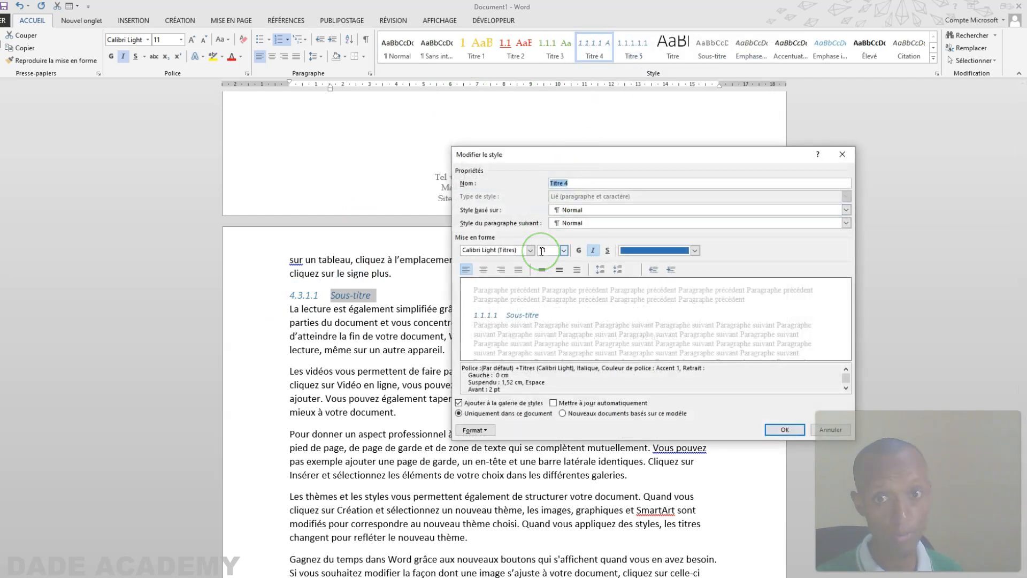
{"action": "left_click", "coordinate": [509, 249]}
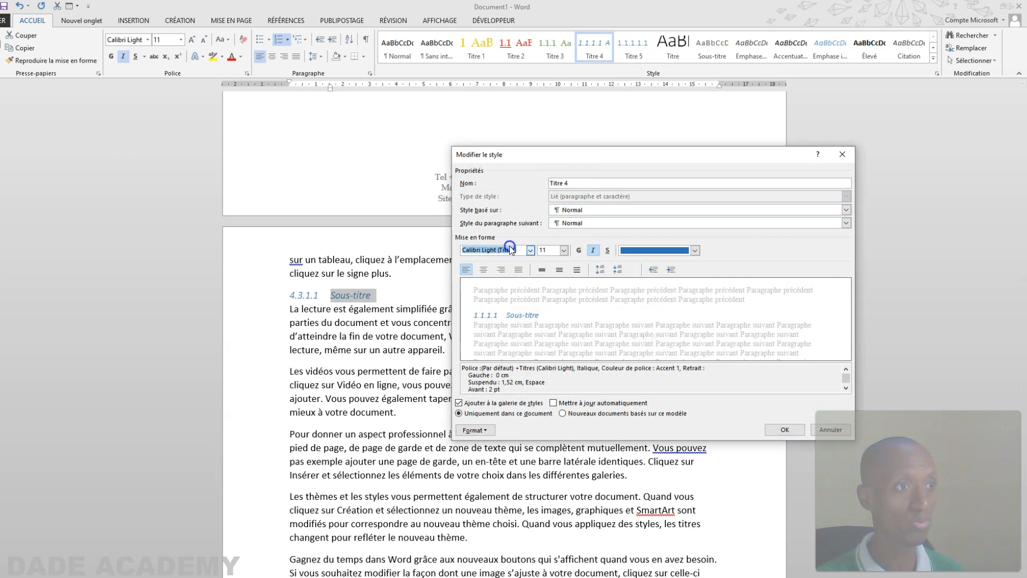
{"action": "type", "text": "Book Antiqua"}
{"action": "key", "text": "Return"}
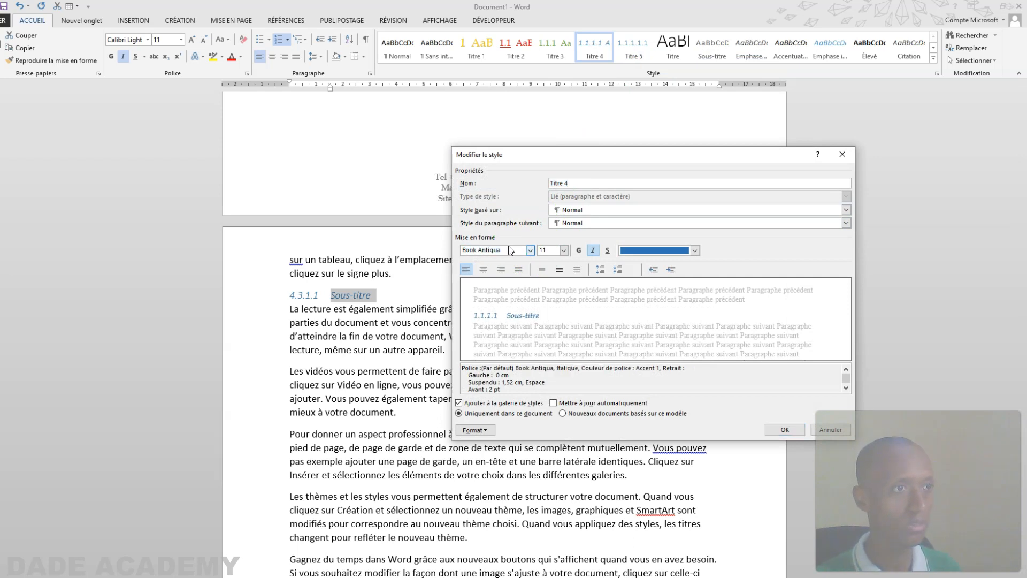
Set the Titre 4 style's colour to the orange Accent 2 theme colour, save the style and check the fourth-level headings.
{"action": "left_click", "coordinate": [694, 250]}
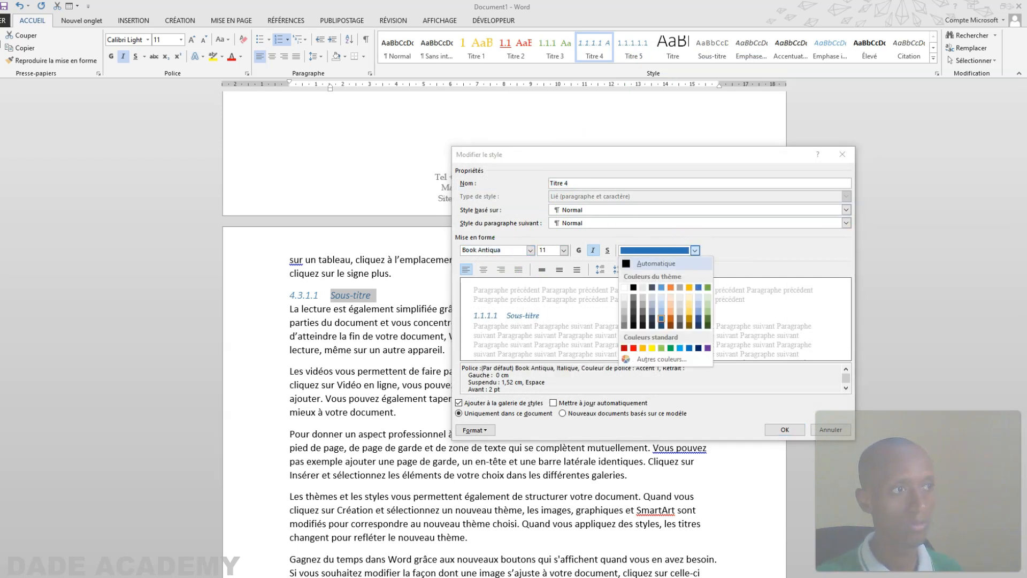
{"action": "left_click", "coordinate": [671, 287]}
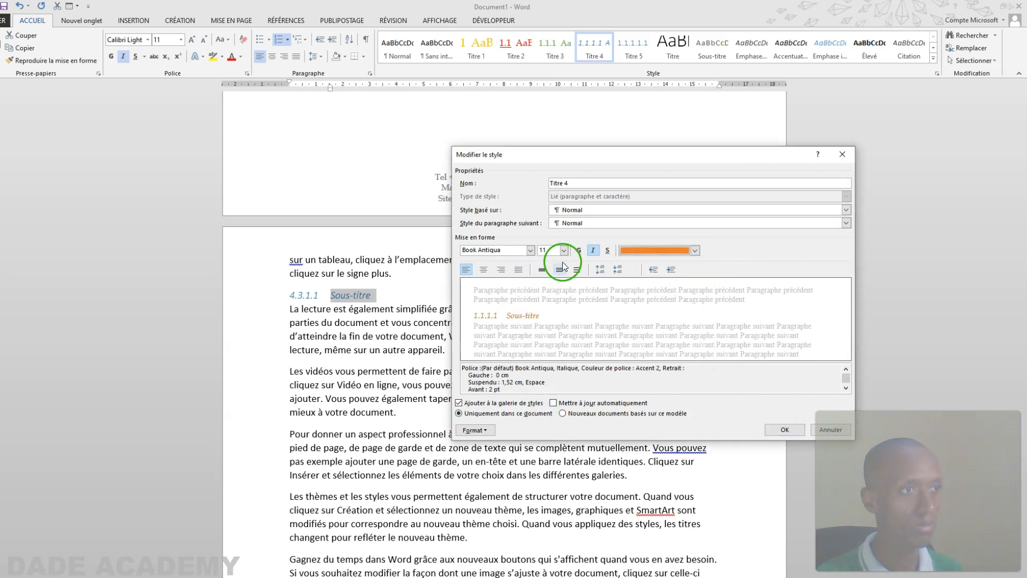
{"action": "left_click", "coordinate": [785, 430]}
{"action": "scroll", "coordinate": [409, 426], "scroll_direction": "down", "scroll_amount": 7}
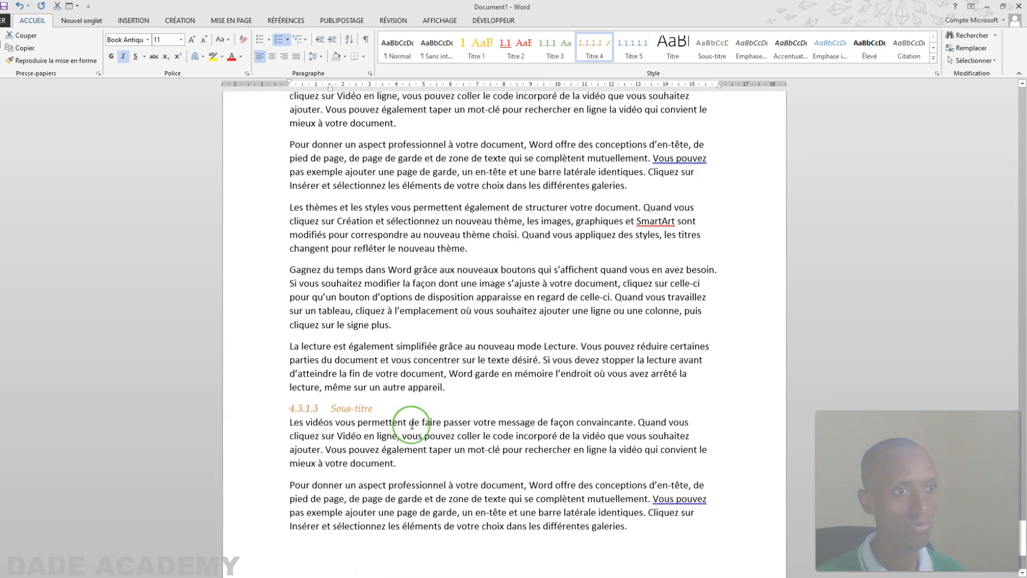
{"action": "scroll", "coordinate": [411, 425], "scroll_direction": "down", "scroll_amount": 4}
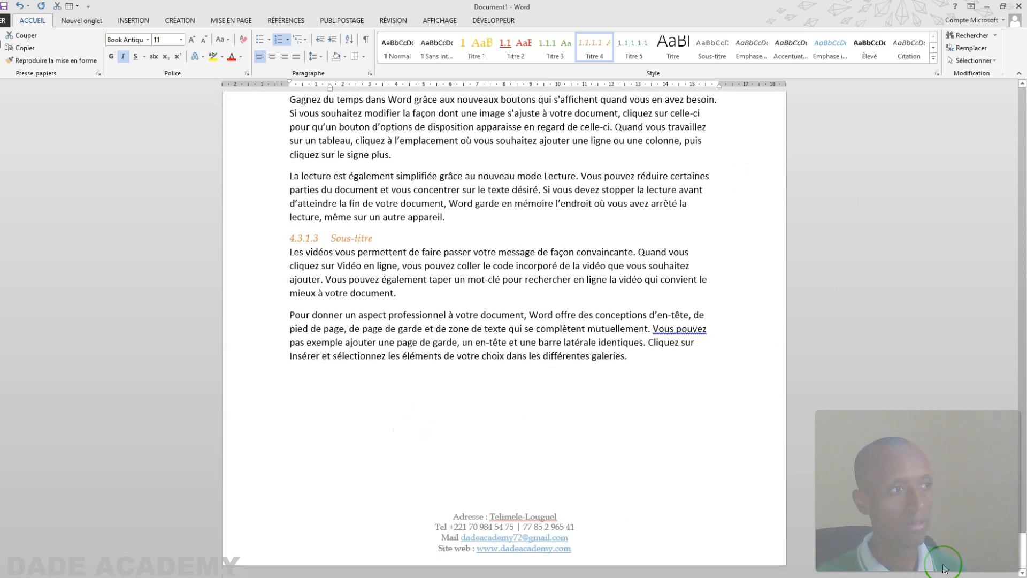
Set the font of the document title "Le titre de mon document (Hiérarchie)" to Book Antiqua.
{"action": "left_click_drag", "start_coordinate": [1021, 546], "coordinate": [1022, 94]}
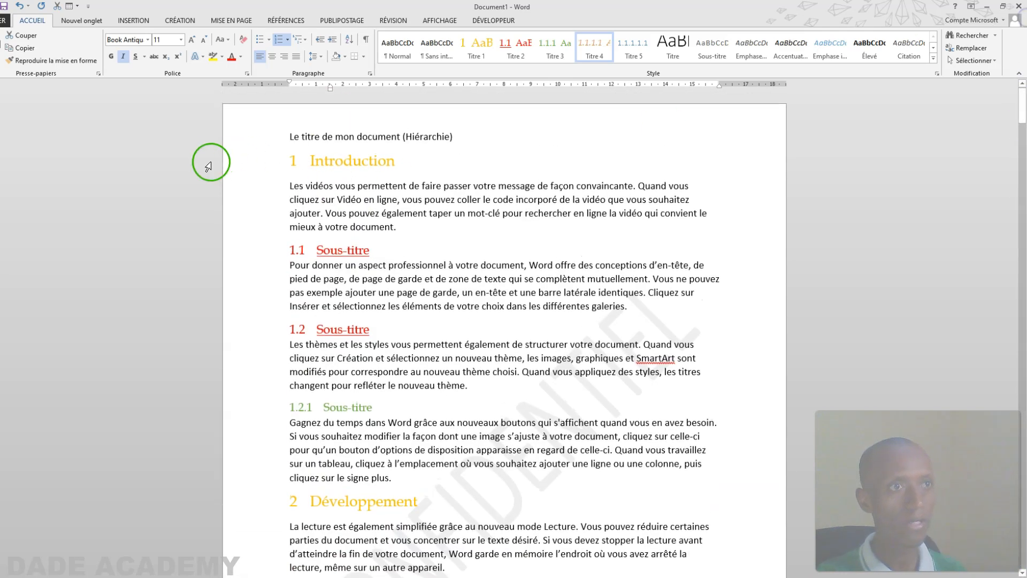
{"action": "left_click", "coordinate": [242, 137]}
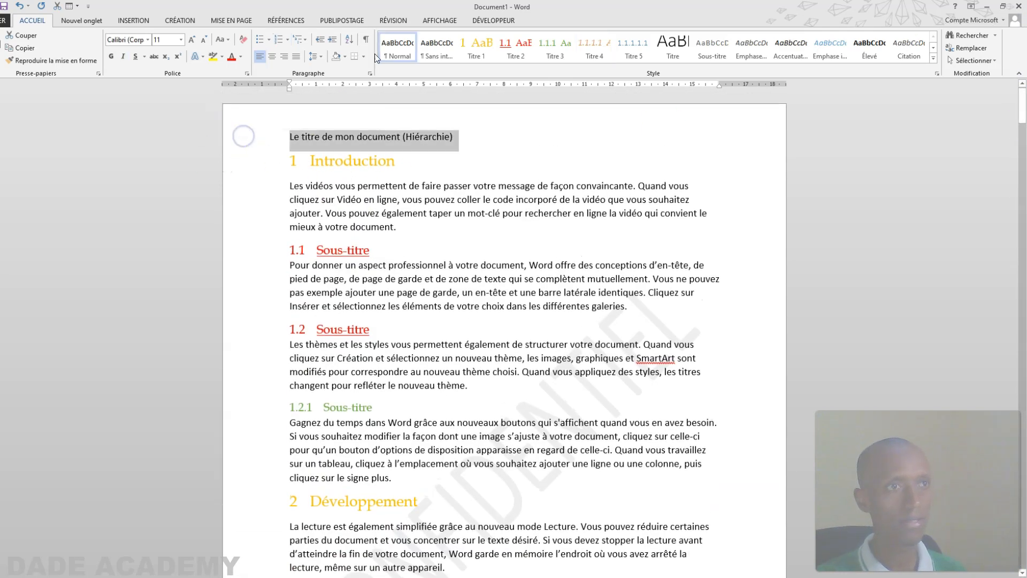
{"action": "left_click", "coordinate": [136, 40]}
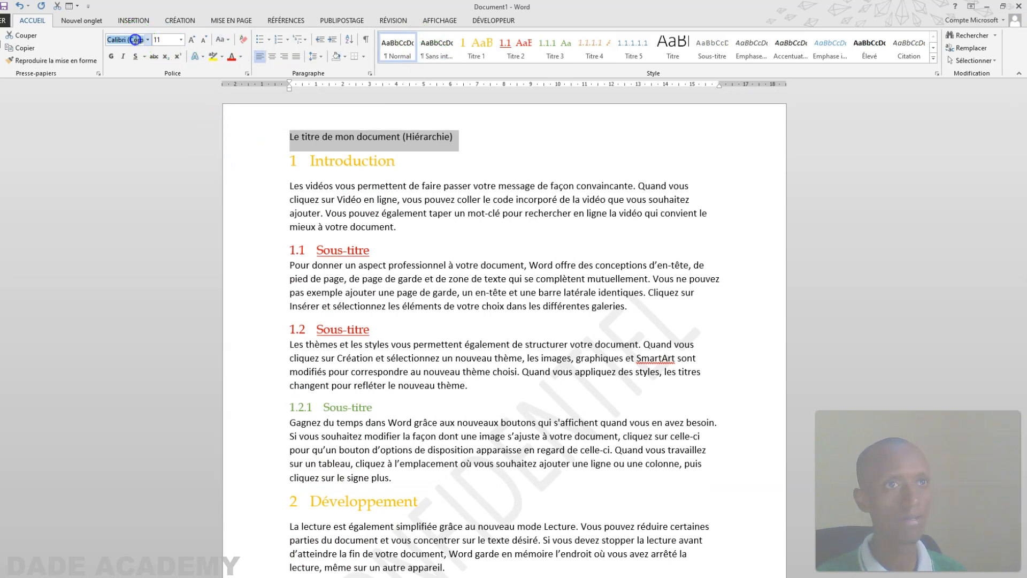
{"action": "type", "text": "Book Antiqua"}
{"action": "key", "text": "Return"}
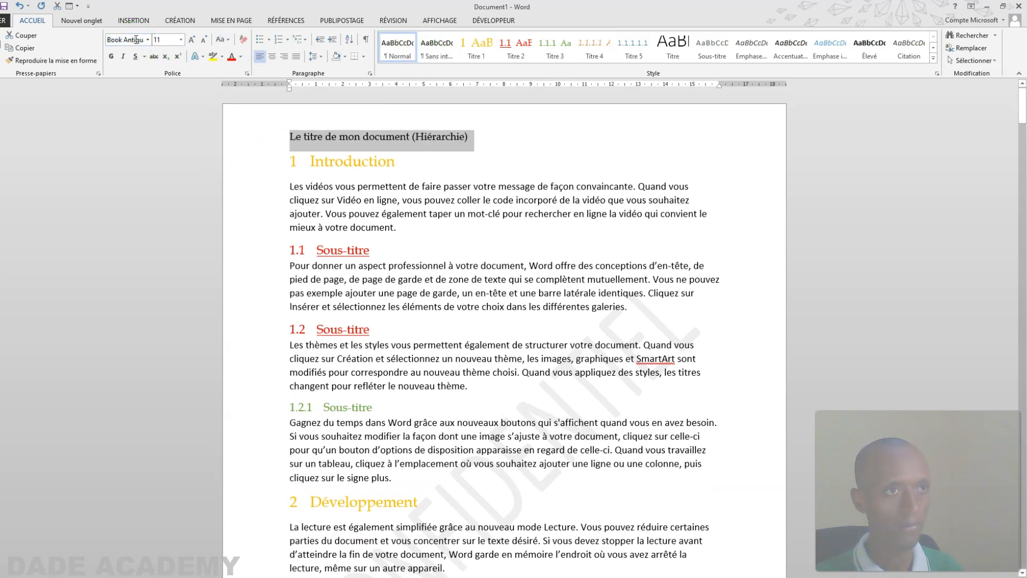
Centre the document title and enlarge its text to 18 pt.
{"action": "left_click", "coordinate": [362, 60]}
{"action": "left_click", "coordinate": [266, 58]}
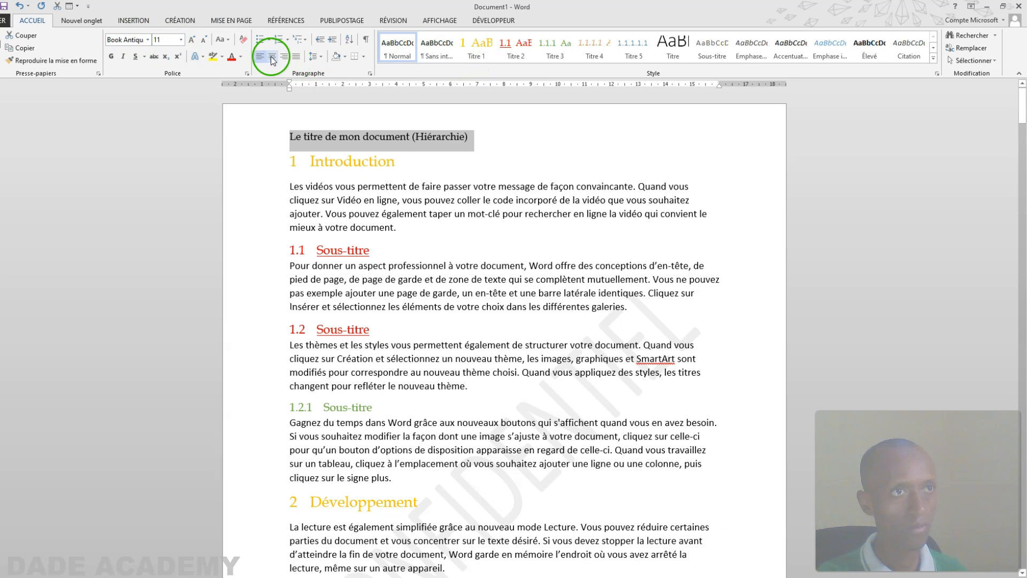
{"action": "left_click", "coordinate": [317, 46]}
{"action": "left_click", "coordinate": [191, 38]}
{"action": "left_click", "coordinate": [191, 38]}
{"action": "left_click", "coordinate": [191, 38]}
{"action": "left_click", "coordinate": [191, 38]}
{"action": "left_click", "coordinate": [349, 197]}
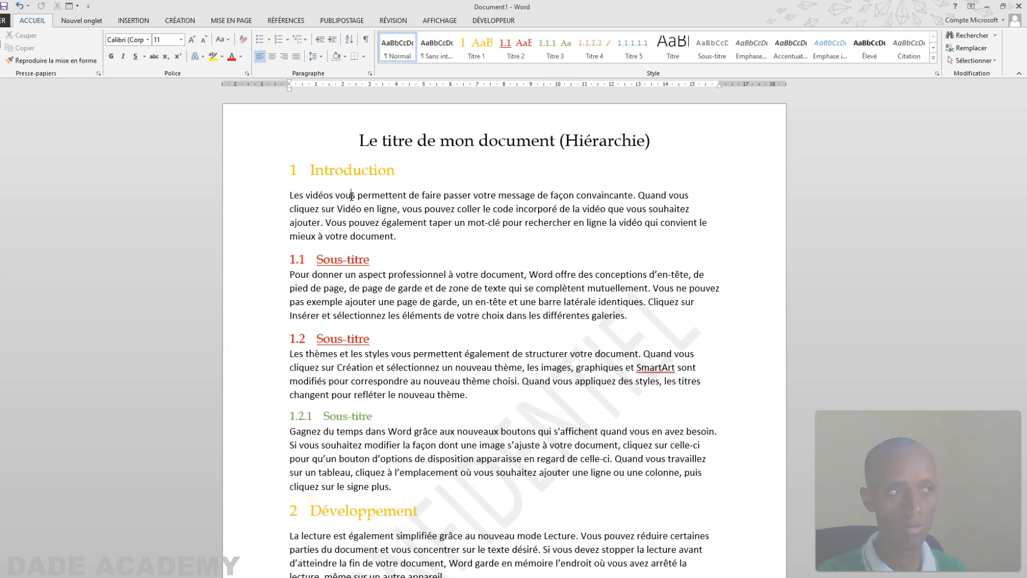
Insert a page break before the document title to create a blank first page.
{"action": "left_click", "coordinate": [333, 144]}
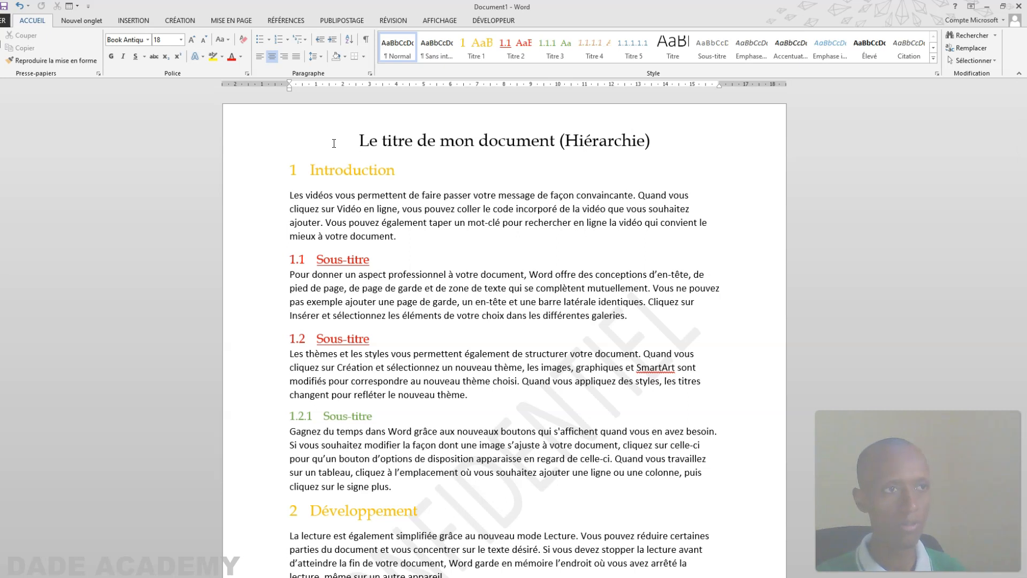
{"action": "left_click", "coordinate": [356, 143]}
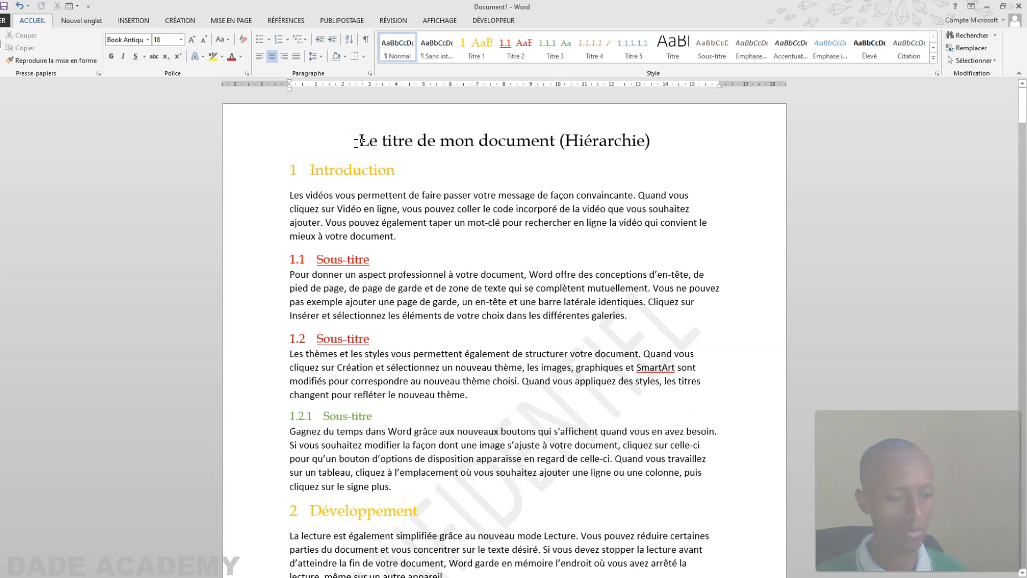
{"action": "key", "text": "ctrl+Return"}
{"action": "scroll", "coordinate": [404, 200], "scroll_direction": "up", "scroll_amount": 6}
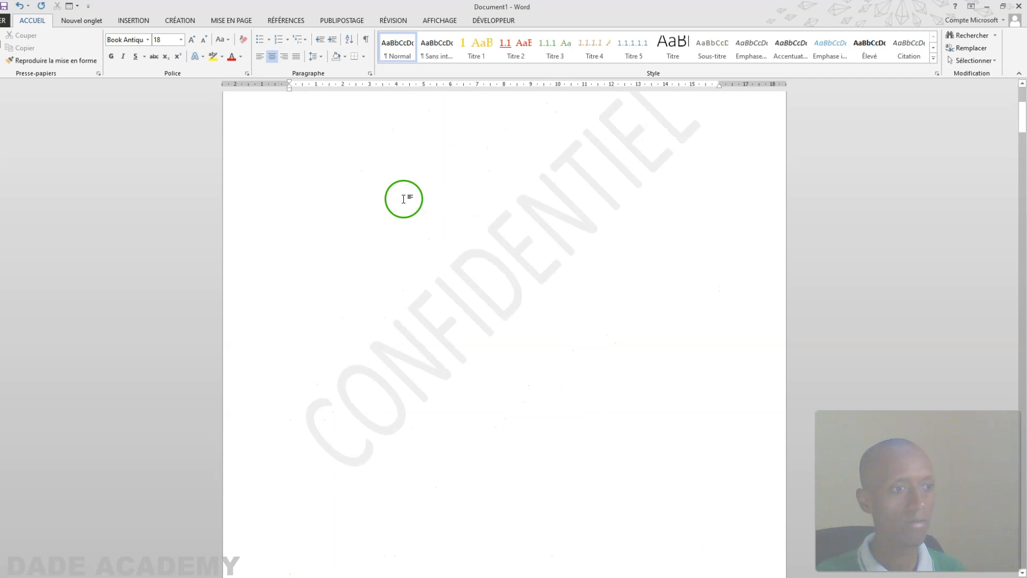
{"action": "scroll", "coordinate": [426, 214], "scroll_direction": "up", "scroll_amount": 1}
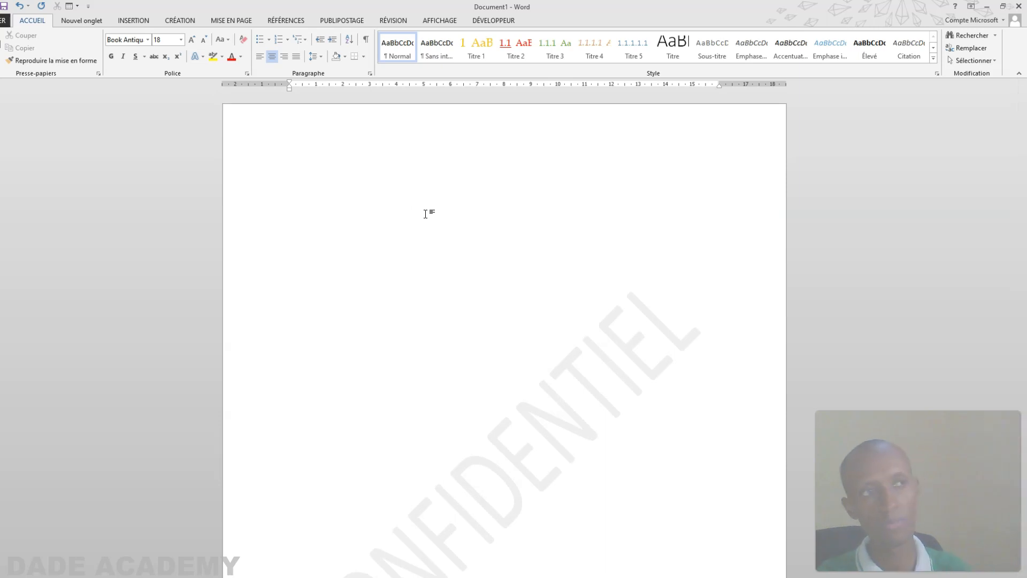
Place the insertion point on the blank first page and open the settings for a custom table of contents.
{"action": "double_click", "coordinate": [425, 214]}
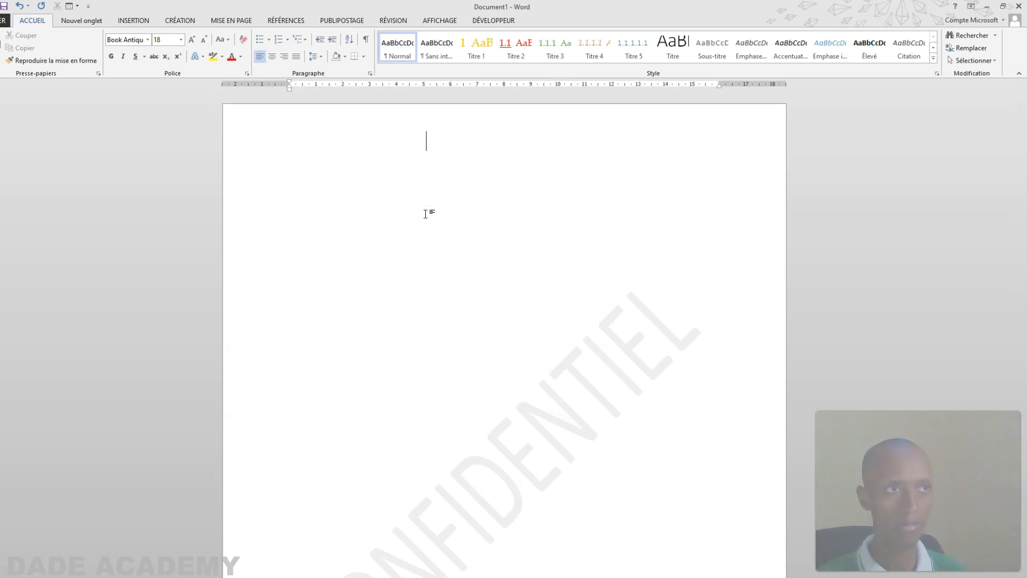
{"action": "left_click", "coordinate": [385, 20]}
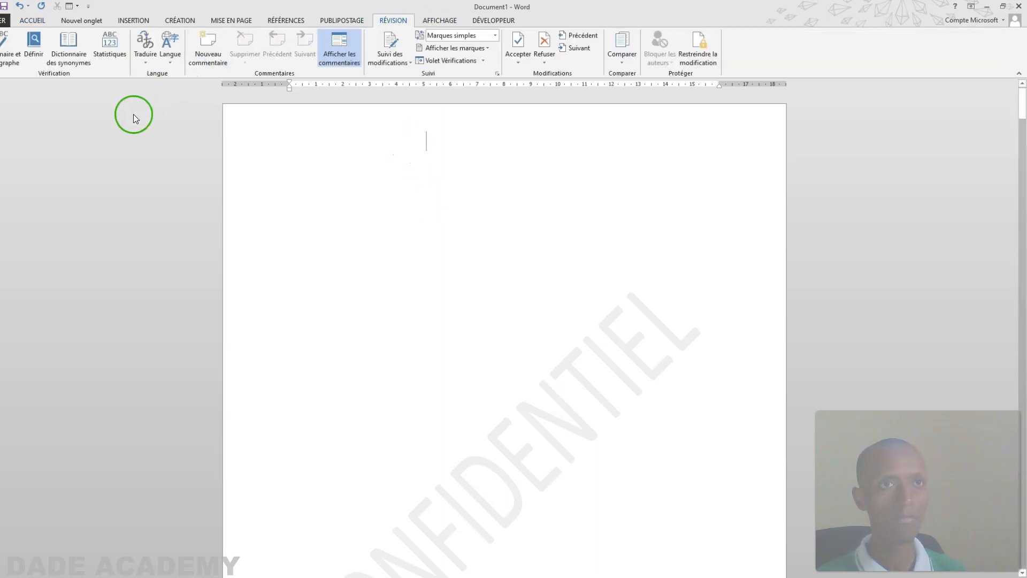
{"action": "left_click", "coordinate": [289, 11]}
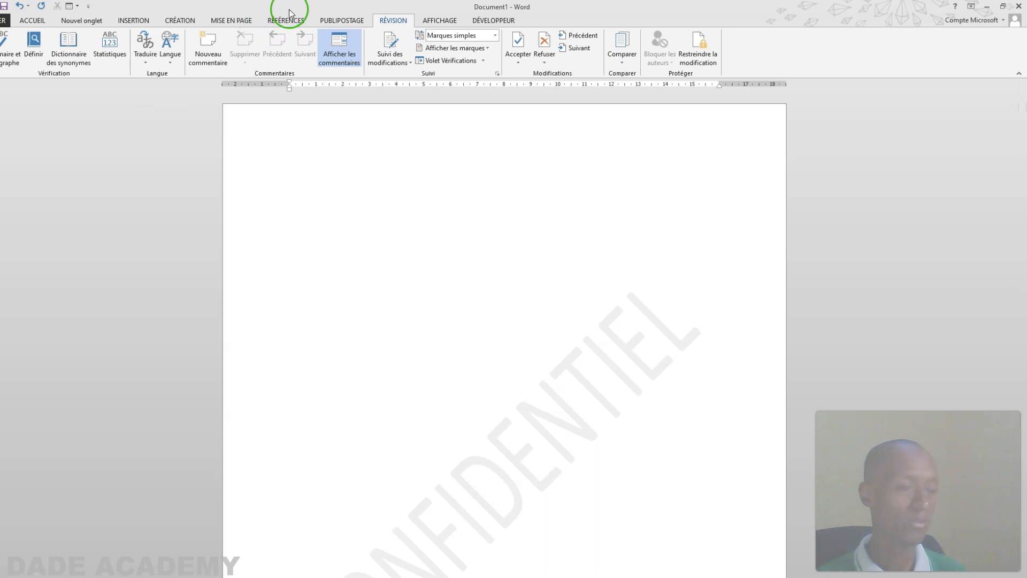
{"action": "left_click", "coordinate": [297, 20]}
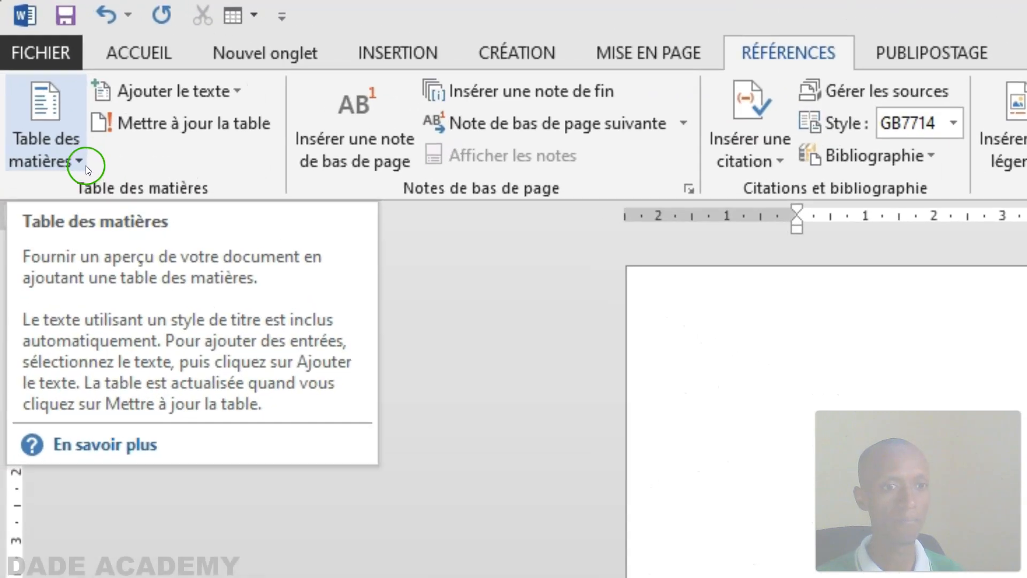
{"action": "left_click", "coordinate": [6, 63]}
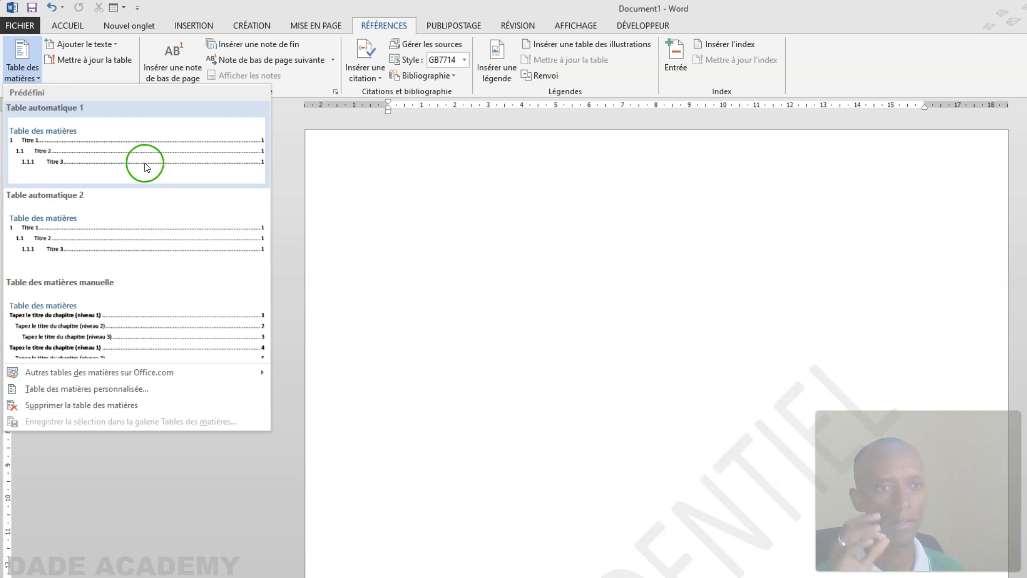
{"action": "left_click", "coordinate": [107, 386]}
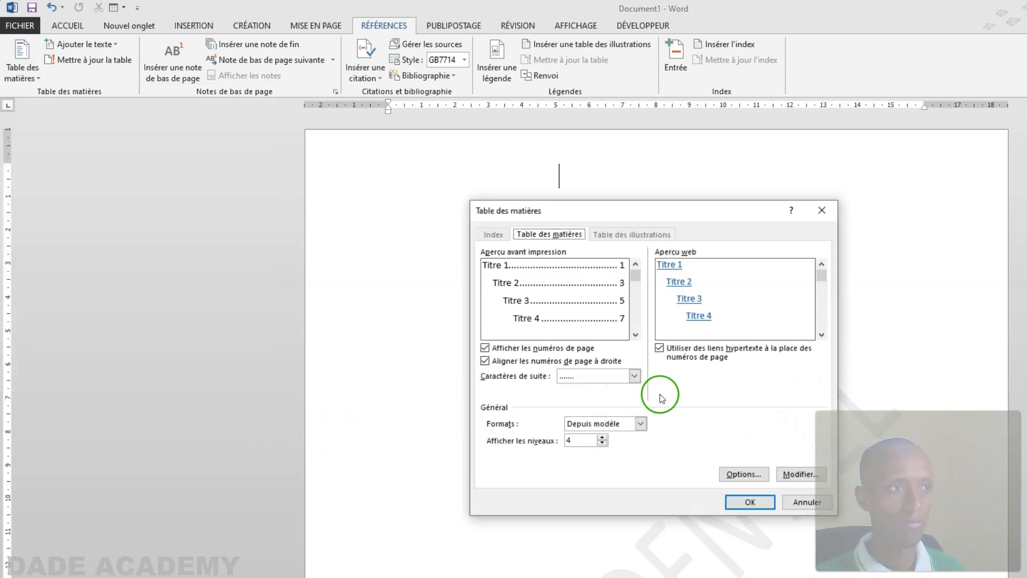
Try different numbers of displayed levels, set the table of contents to 4 levels and insert it.
{"action": "left_click", "coordinate": [602, 437]}
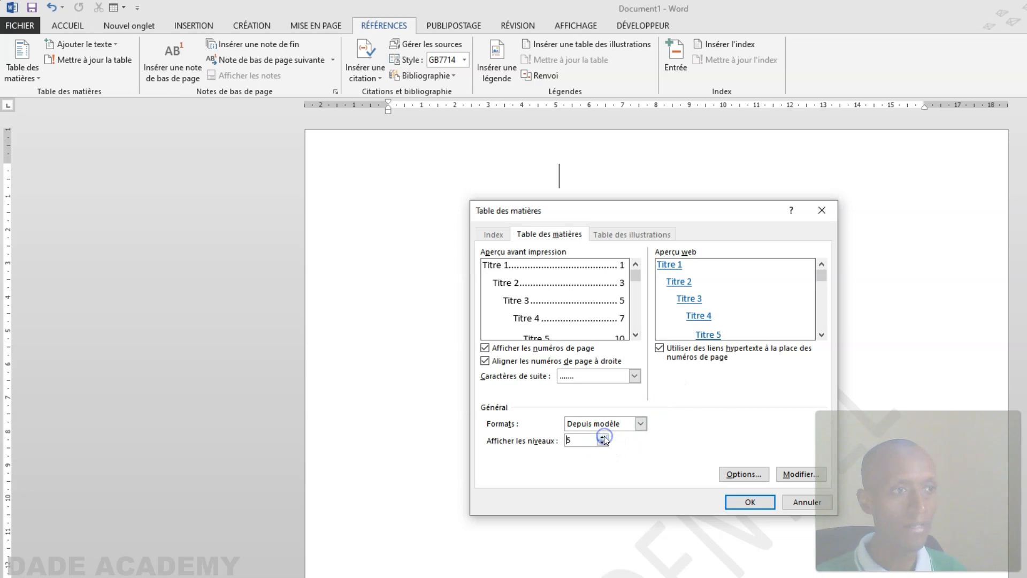
{"action": "left_click", "coordinate": [603, 442]}
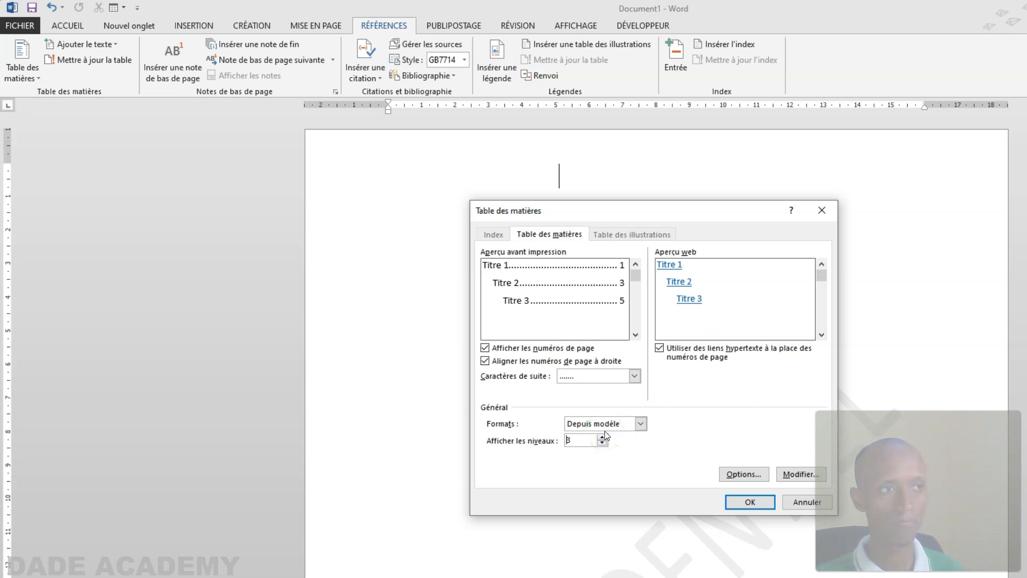
{"action": "left_click", "coordinate": [582, 439]}
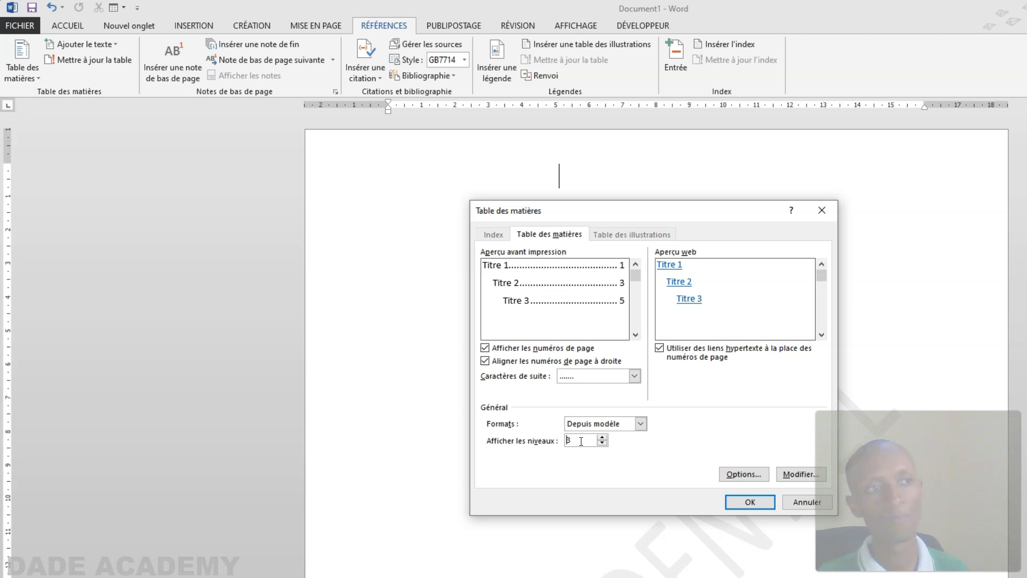
{"action": "left_click", "coordinate": [603, 437]}
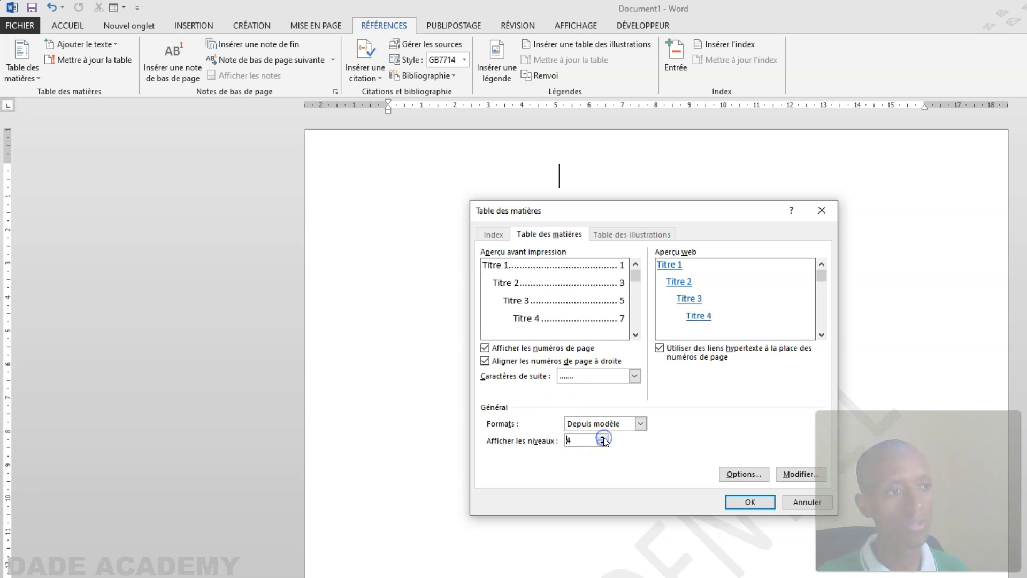
{"action": "left_click", "coordinate": [603, 437]}
{"action": "left_click", "coordinate": [603, 443]}
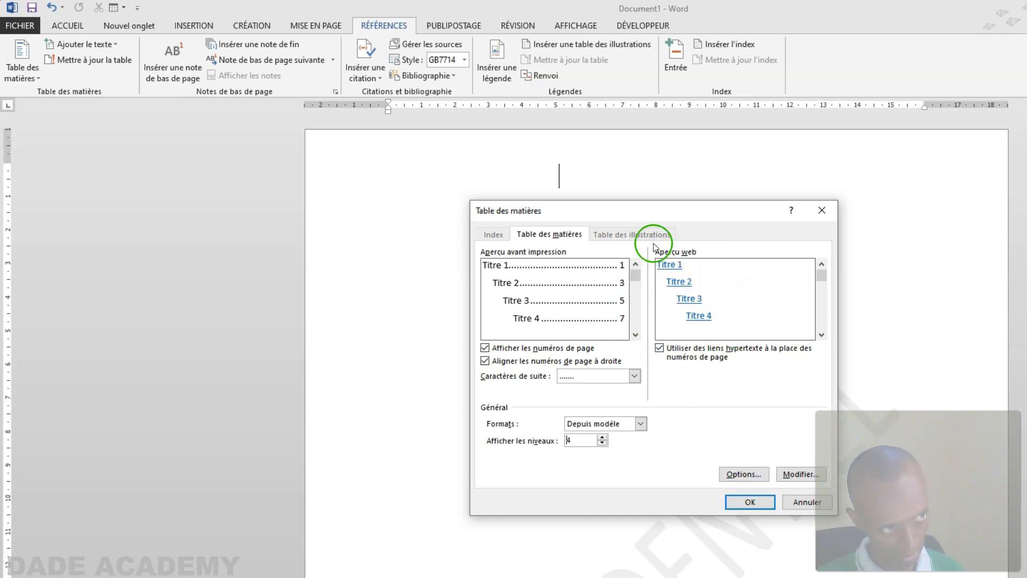
{"action": "left_click", "coordinate": [750, 502]}
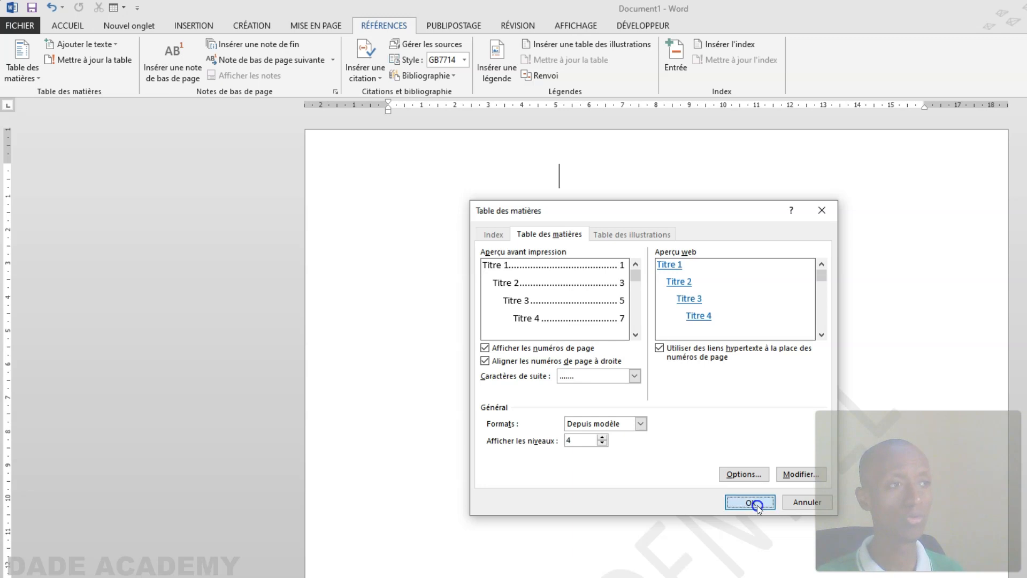
Add the heading "TABLE DE MATIERE POUR DADE ACADEMY" on the line above the table of contents.
{"action": "scroll", "coordinate": [738, 475], "scroll_direction": "up", "scroll_amount": 2}
{"action": "scroll", "coordinate": [718, 446], "scroll_direction": "up", "scroll_amount": 10}
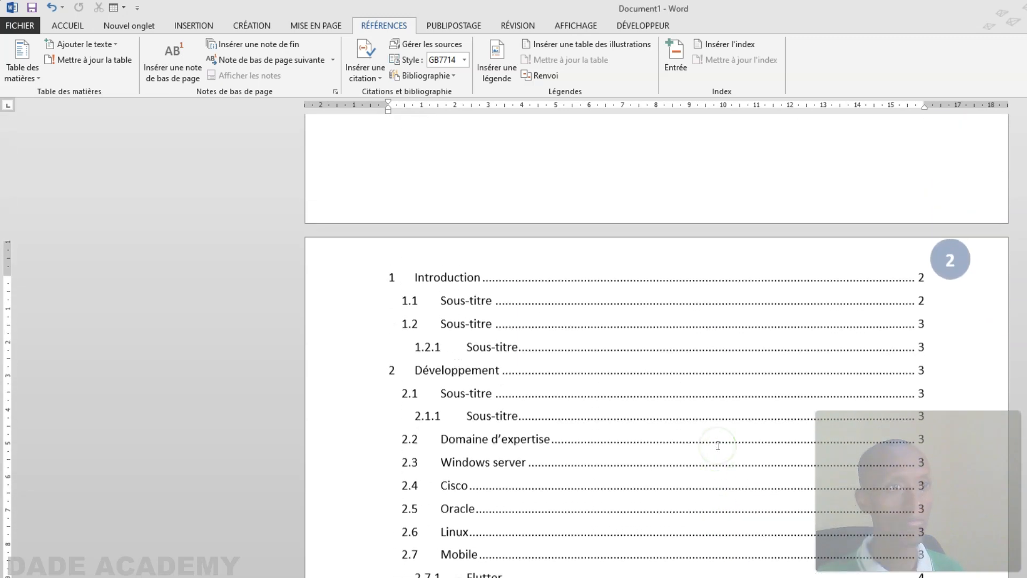
{"action": "scroll", "coordinate": [716, 446], "scroll_direction": "up", "scroll_amount": 6}
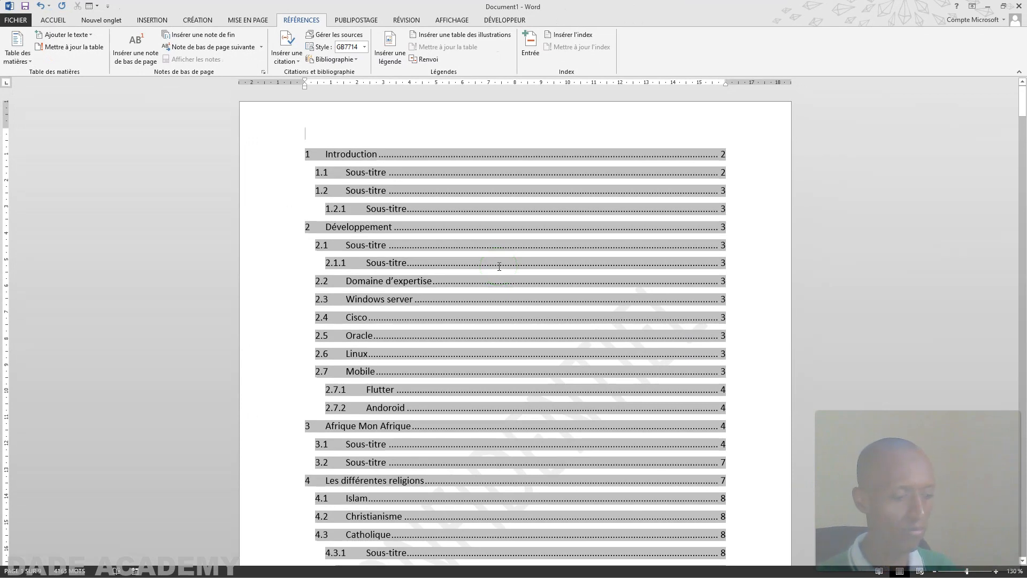
{"action": "type", "text": "TABLE DE MATIERE  POUR DADE ACADEMY"}
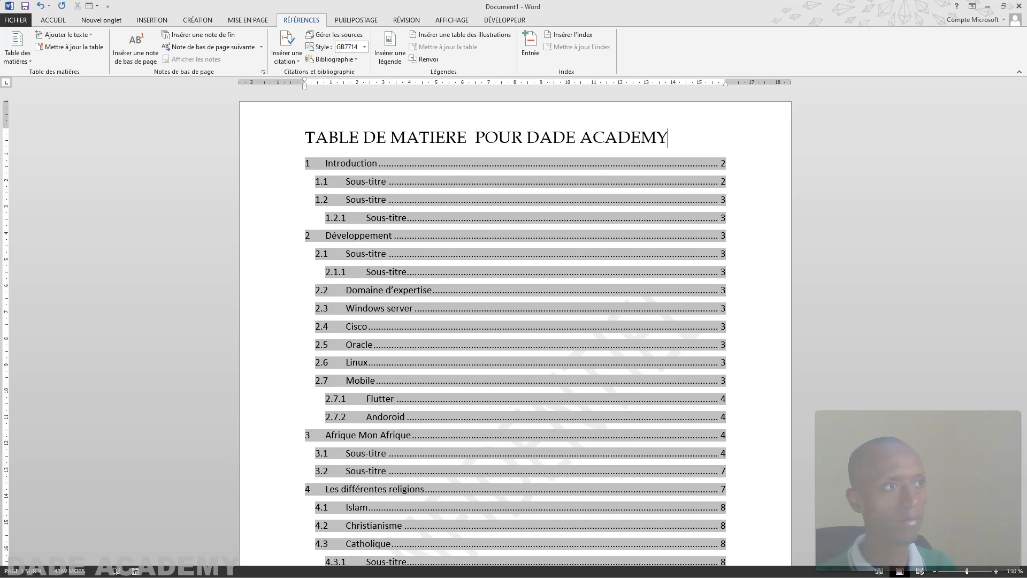
{"action": "left_click", "coordinate": [789, 293]}
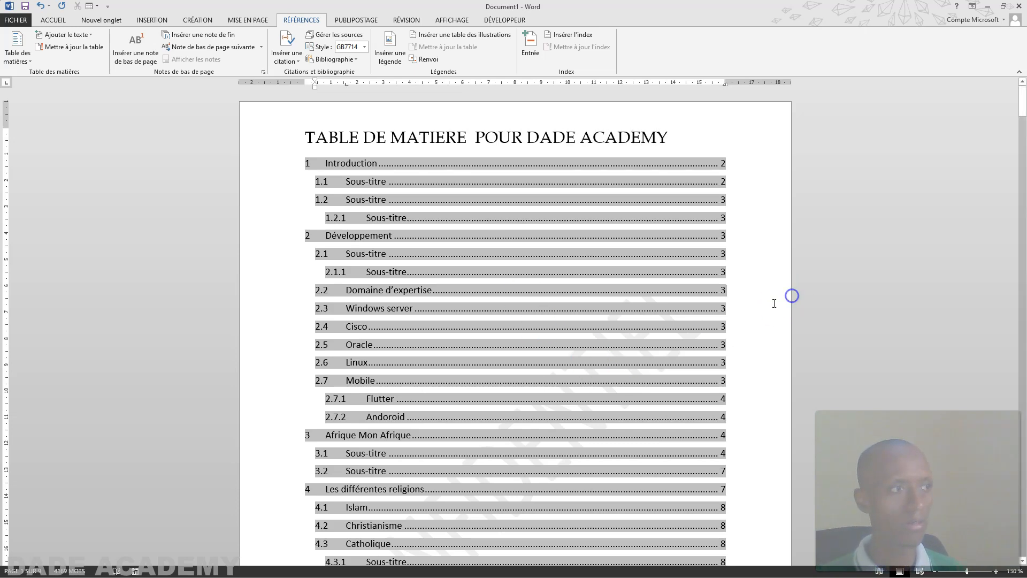
{"action": "scroll", "coordinate": [534, 304], "scroll_direction": "down", "scroll_amount": 1}
{"action": "left_click", "coordinate": [239, 224]}
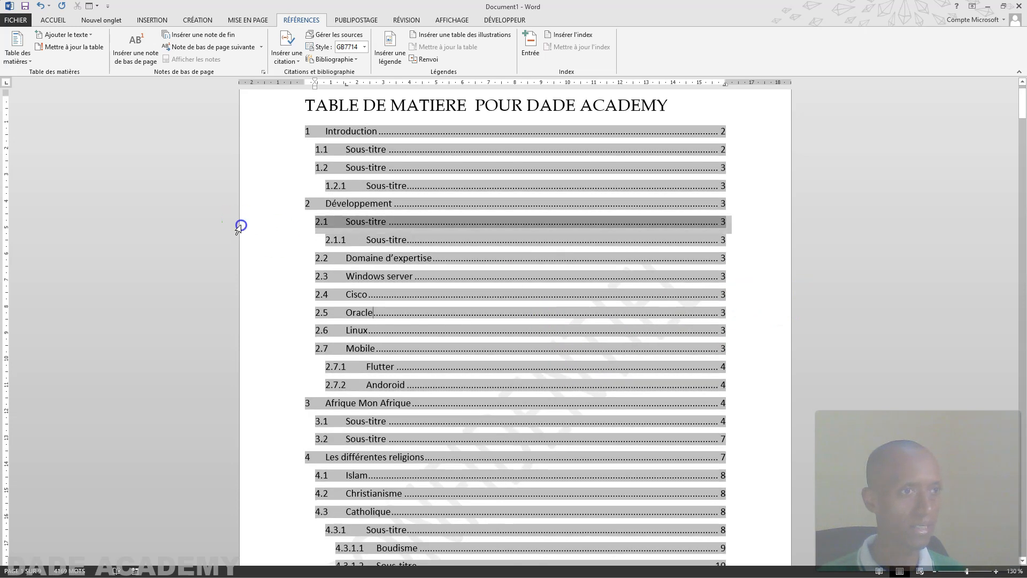
{"action": "left_click", "coordinate": [261, 294]}
{"action": "left_click", "coordinate": [825, 298]}
{"action": "left_click", "coordinate": [733, 441]}
Insert blank lines before the title "Le titre de mon document (Hiérarchie)" to push it onto the page after the table of contents.
{"action": "scroll", "coordinate": [743, 448], "scroll_direction": "down", "scroll_amount": 7}
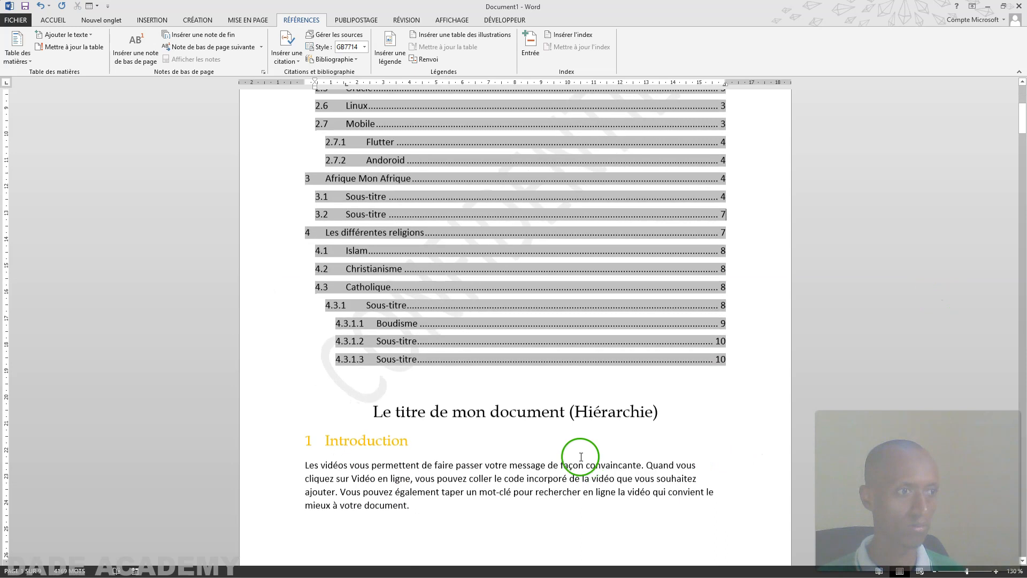
{"action": "left_click", "coordinate": [581, 456]}
{"action": "left_click", "coordinate": [344, 401]}
{"action": "scroll", "coordinate": [345, 396], "scroll_direction": "down", "scroll_amount": 1}
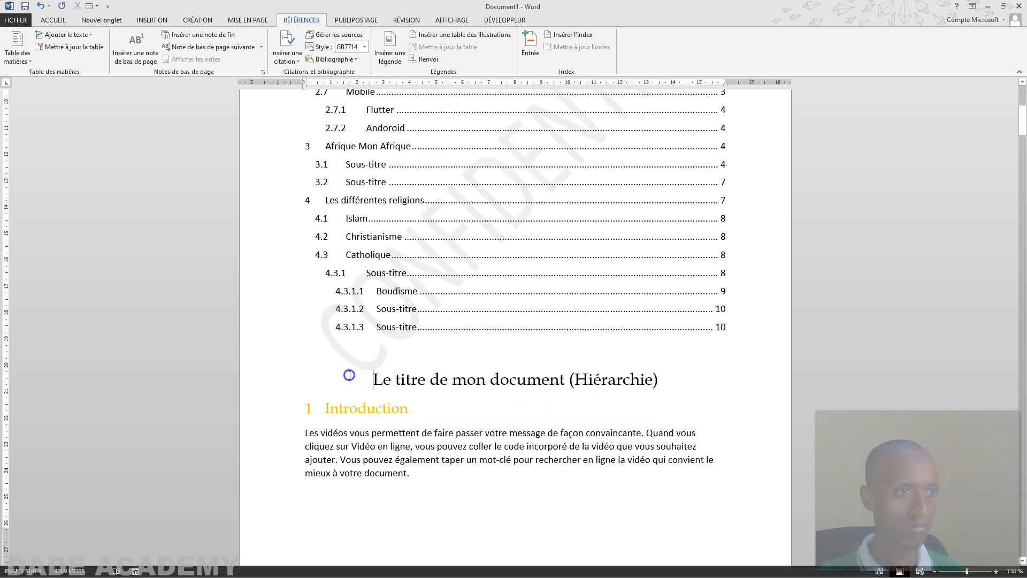
{"action": "key", "text": "Return"}
{"action": "key", "text": "Return"}
{"action": "key", "text": "Return"}
{"action": "key", "text": "Return"}
{"action": "key", "text": "Return"}
{"action": "scroll", "coordinate": [368, 401], "scroll_direction": "down", "scroll_amount": 1}
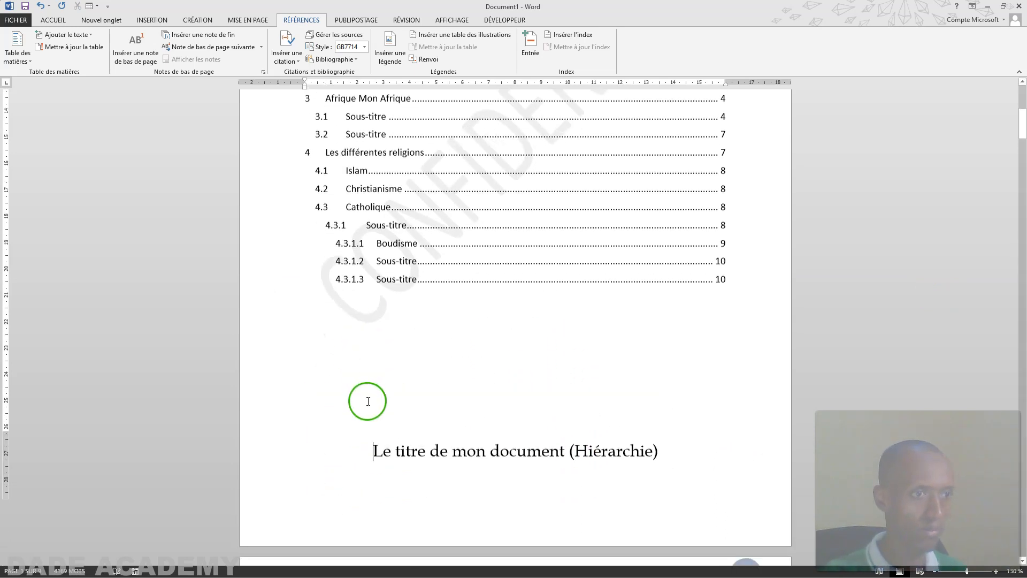
{"action": "scroll", "coordinate": [368, 402], "scroll_direction": "down", "scroll_amount": 2}
Review the table of contents, checking its heading levels and page numbers.
{"action": "scroll", "coordinate": [529, 344], "scroll_direction": "up", "scroll_amount": 9}
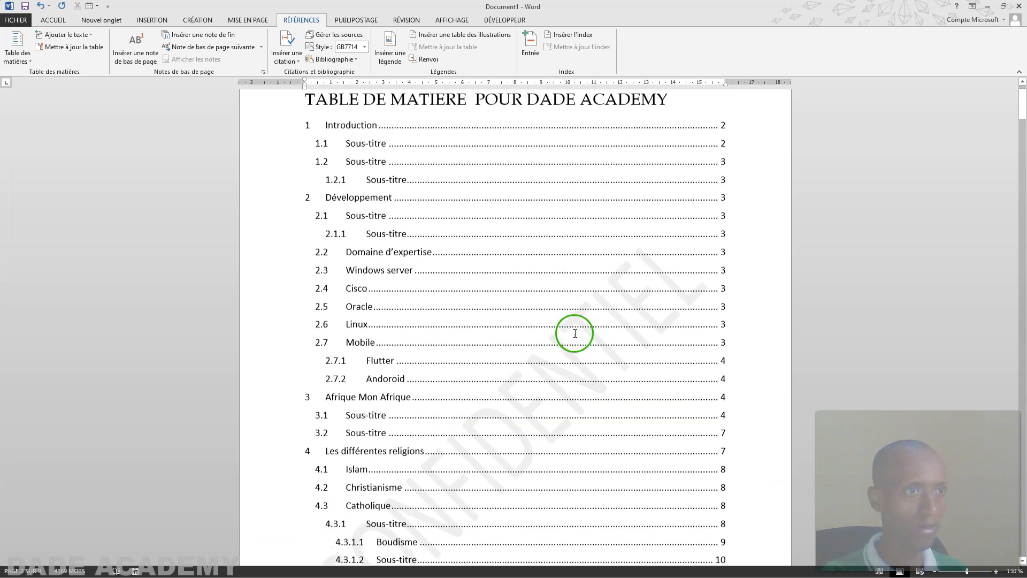
{"action": "scroll", "coordinate": [575, 333], "scroll_direction": "up", "scroll_amount": 2}
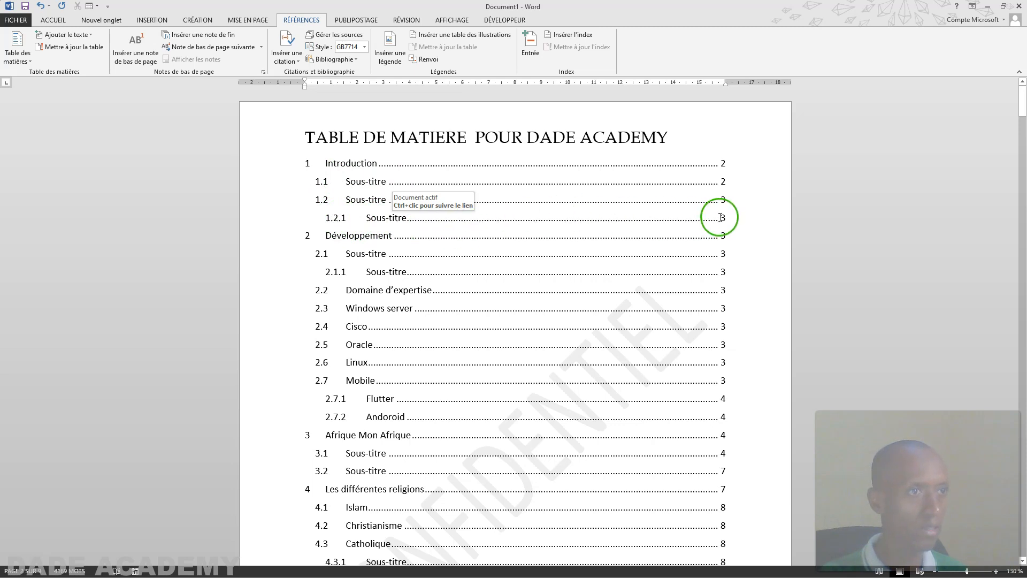
{"action": "scroll", "coordinate": [653, 314], "scroll_direction": "down", "scroll_amount": 3}
{"action": "scroll", "coordinate": [410, 347], "scroll_direction": "down", "scroll_amount": 2}
{"action": "scroll", "coordinate": [410, 346], "scroll_direction": "up", "scroll_amount": 5}
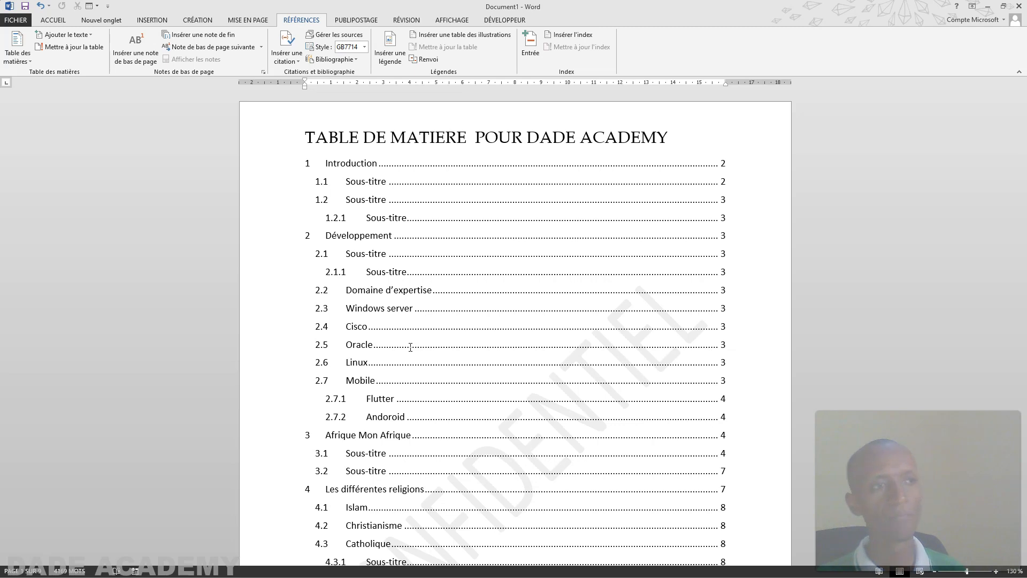
Modify the Titre 2 style from the 1.1 Sous-titre heading, increasing its left indent to 1,25 cm.
{"action": "scroll", "coordinate": [410, 347], "scroll_direction": "down", "scroll_amount": 10}
{"action": "scroll", "coordinate": [423, 350], "scroll_direction": "down", "scroll_amount": 3}
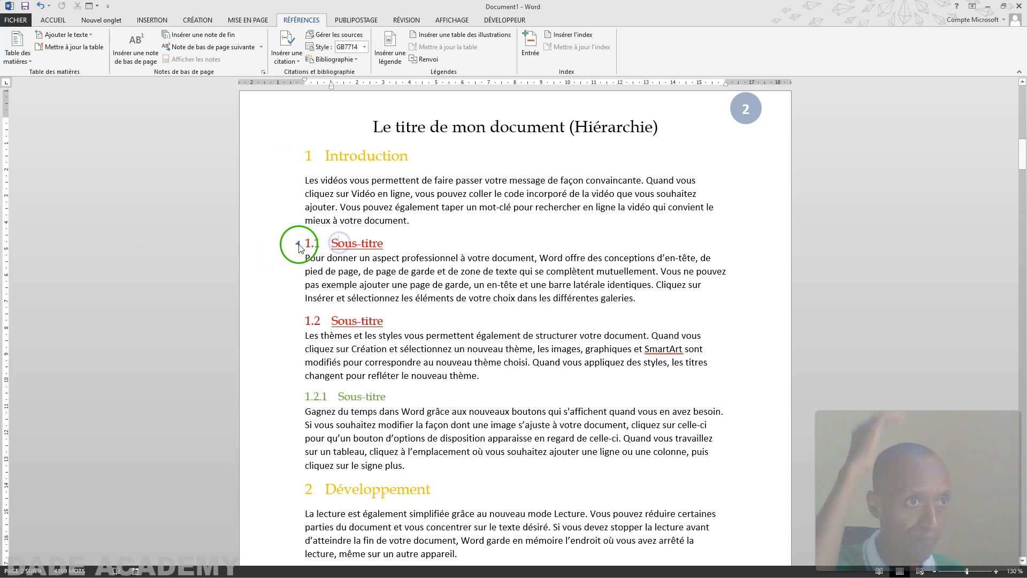
{"action": "left_click", "coordinate": [267, 245]}
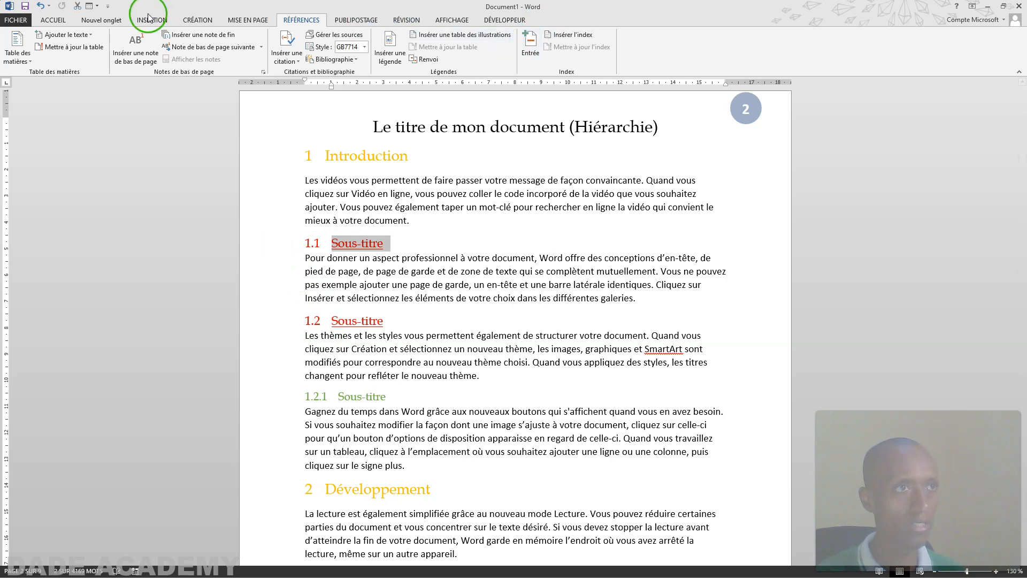
{"action": "left_click", "coordinate": [52, 21]}
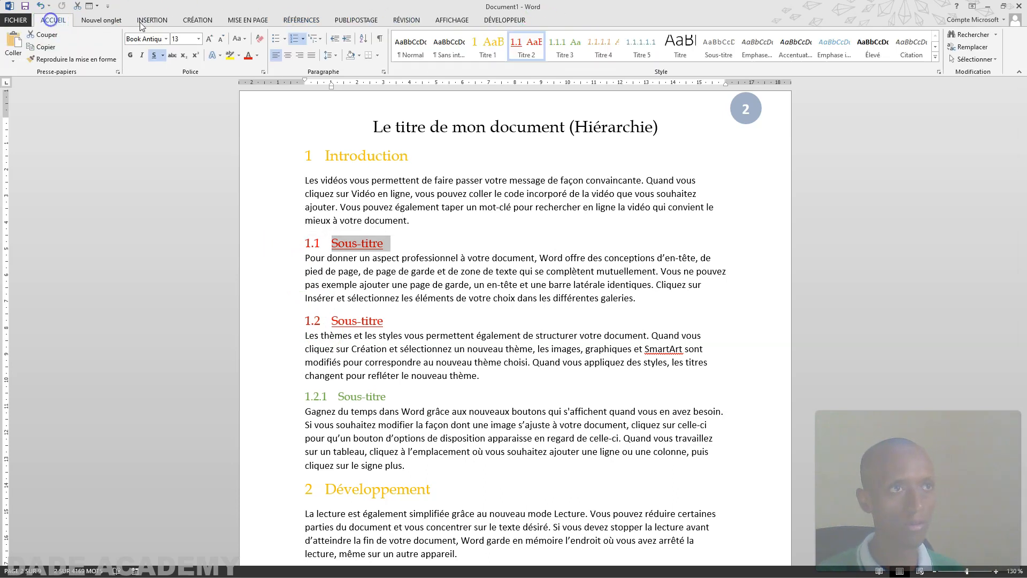
{"action": "right_click", "coordinate": [529, 47]}
{"action": "left_click", "coordinate": [560, 66]}
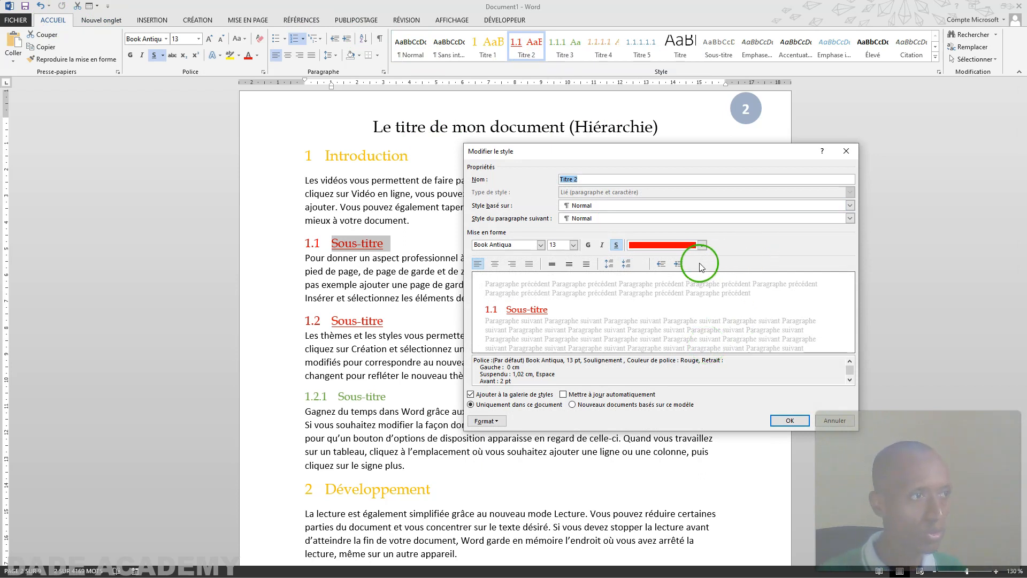
{"action": "left_click", "coordinate": [679, 264]}
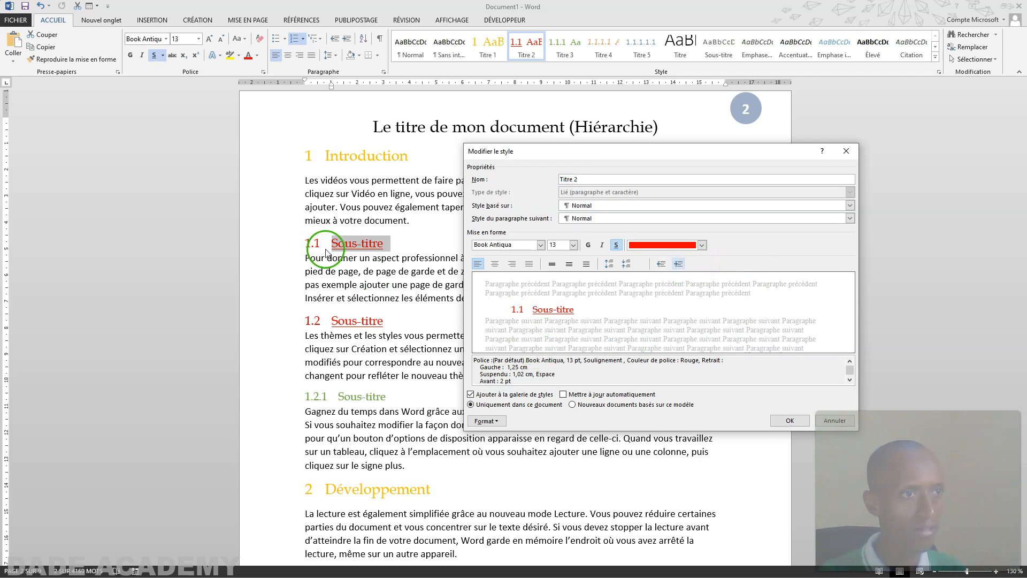
{"action": "left_click", "coordinate": [789, 420]}
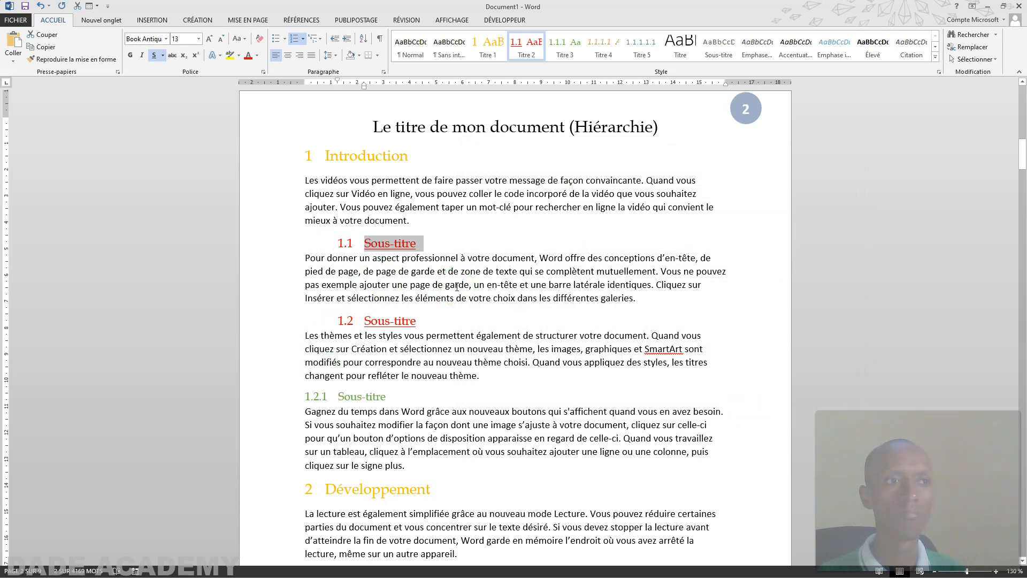
Modify the Titre 3 style from the 1.2.1 Sous-titre heading, increasing its left indent to 2,5 cm, one level deeper than Titre 2.
{"action": "scroll", "coordinate": [453, 303], "scroll_direction": "down", "scroll_amount": 6}
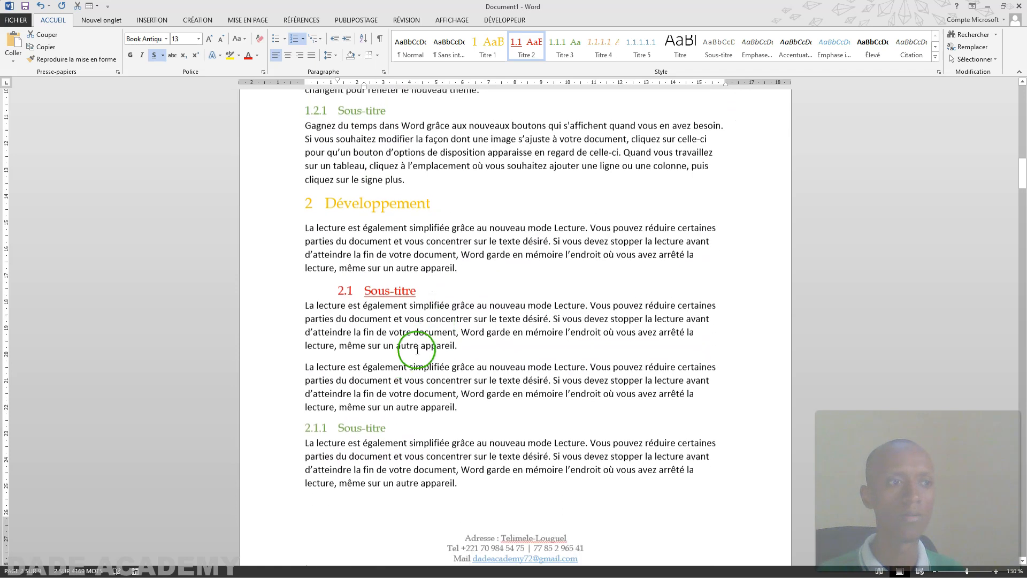
{"action": "scroll", "coordinate": [383, 297], "scroll_direction": "up", "scroll_amount": 3}
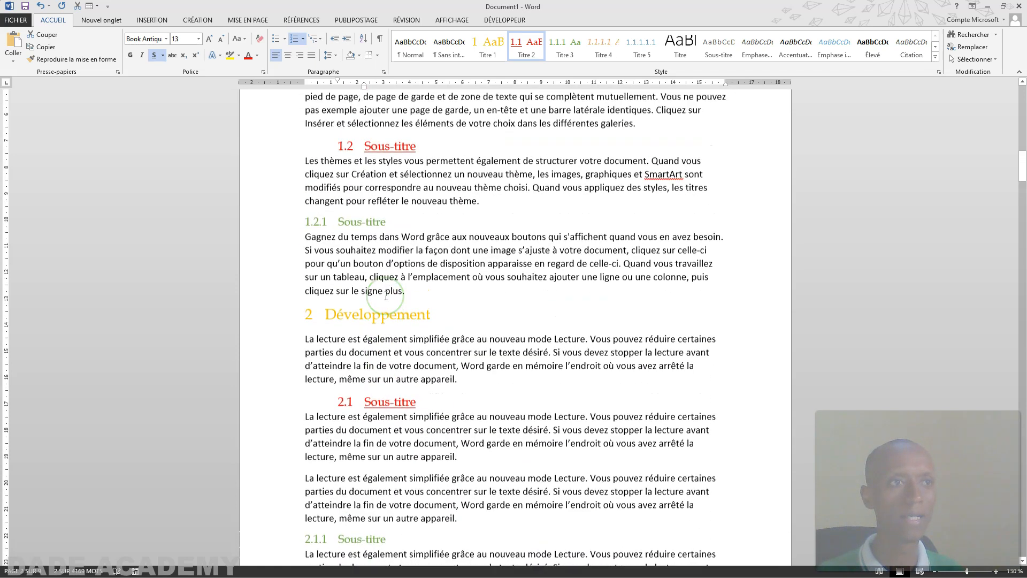
{"action": "left_click", "coordinate": [271, 240]}
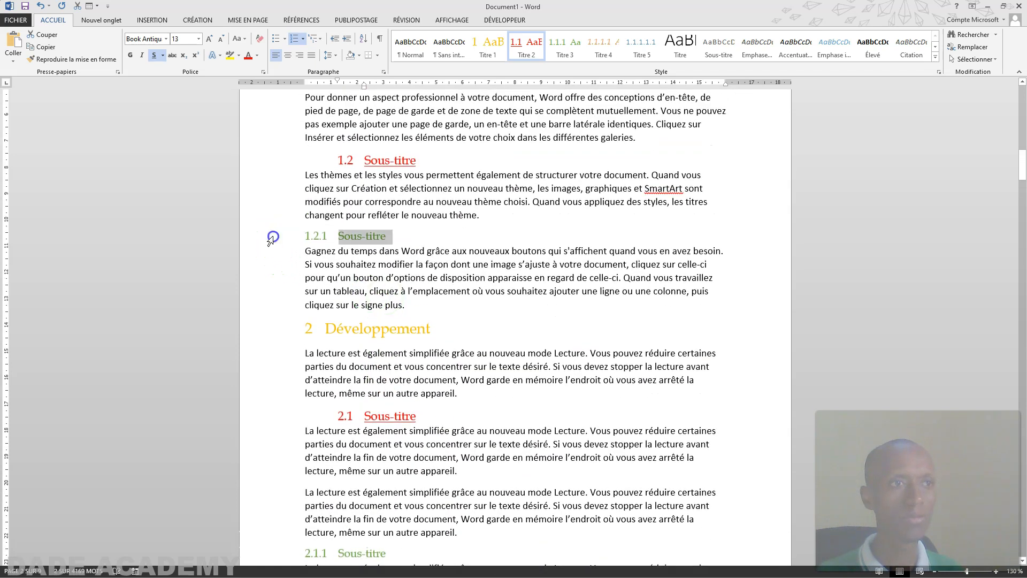
{"action": "right_click", "coordinate": [576, 41]}
{"action": "left_click", "coordinate": [603, 62]}
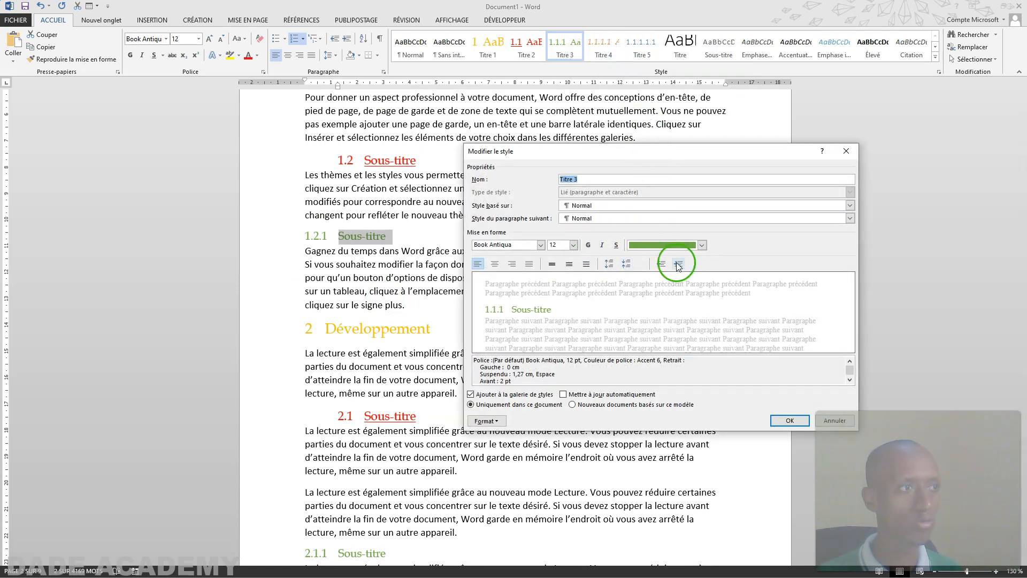
{"action": "left_click", "coordinate": [677, 264]}
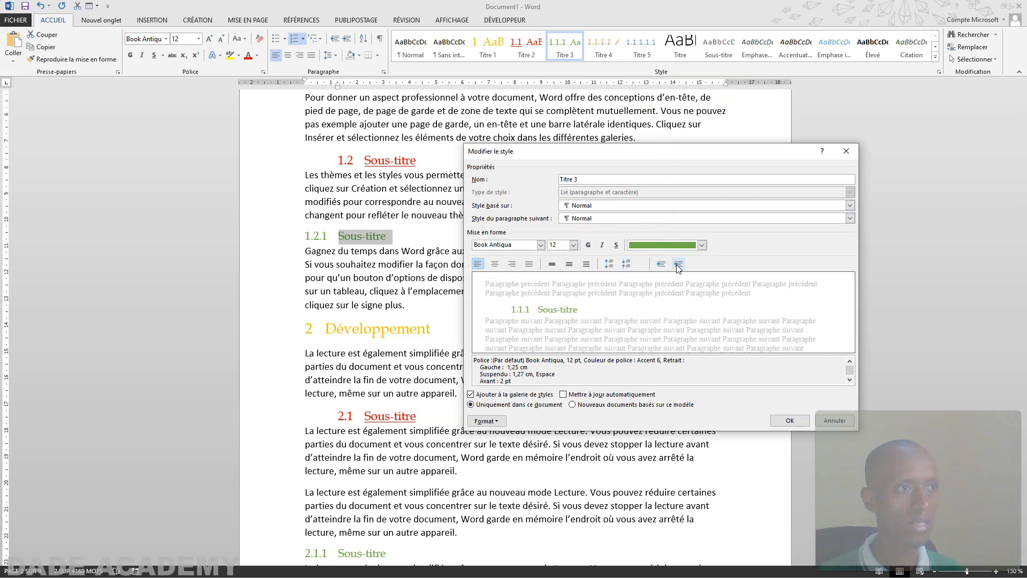
{"action": "left_click", "coordinate": [792, 418]}
{"action": "scroll", "coordinate": [516, 420], "scroll_direction": "up", "scroll_amount": 3}
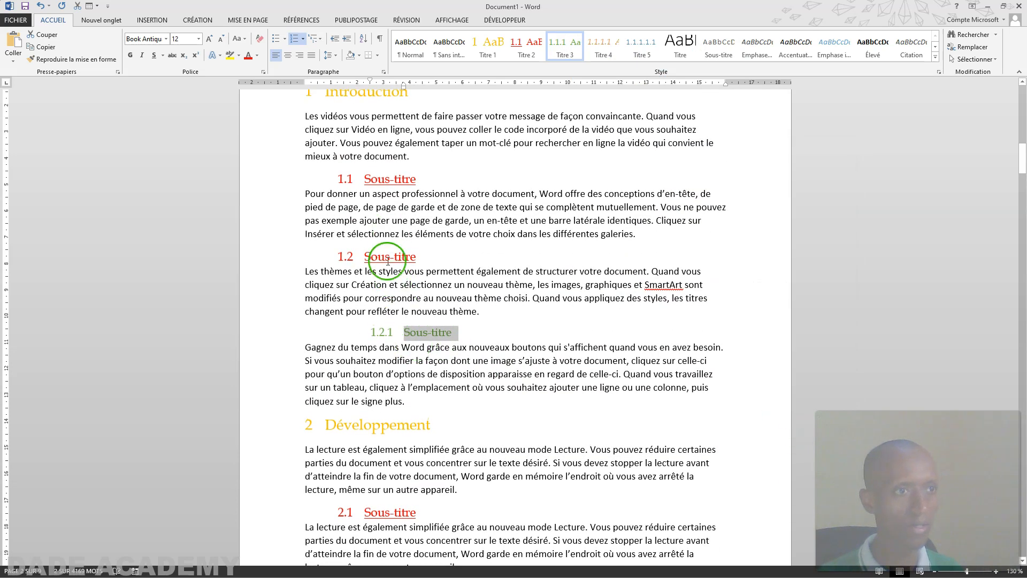
Replace the unformatted "Sous-titre" line at the start of page 4 with "Erreur de selection" and apply the Titre 2 style to it.
{"action": "scroll", "coordinate": [388, 261], "scroll_direction": "down", "scroll_amount": 13}
{"action": "scroll", "coordinate": [454, 359], "scroll_direction": "down", "scroll_amount": 10}
{"action": "scroll", "coordinate": [560, 402], "scroll_direction": "down", "scroll_amount": 9}
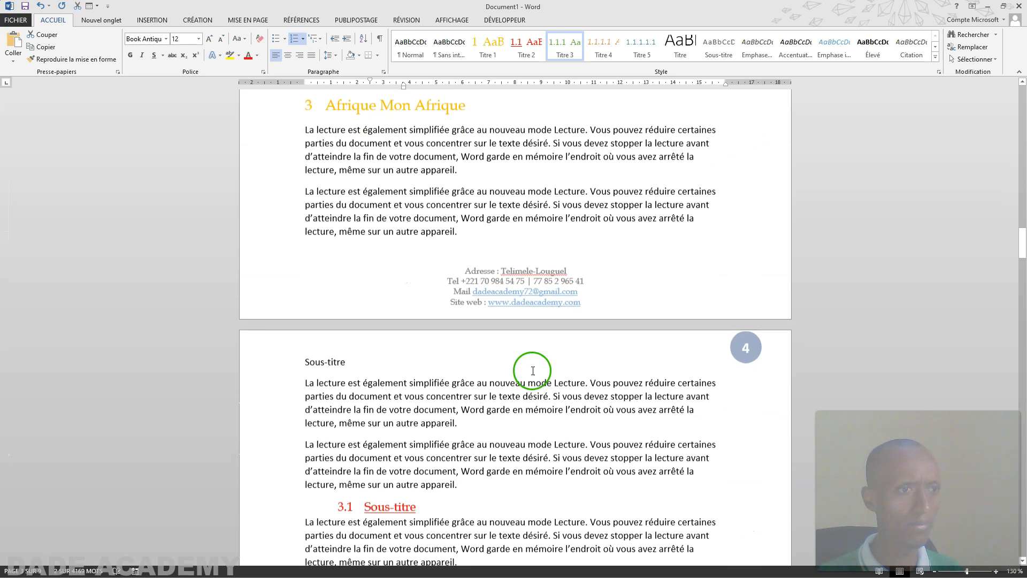
{"action": "scroll", "coordinate": [367, 369], "scroll_direction": "down", "scroll_amount": 3}
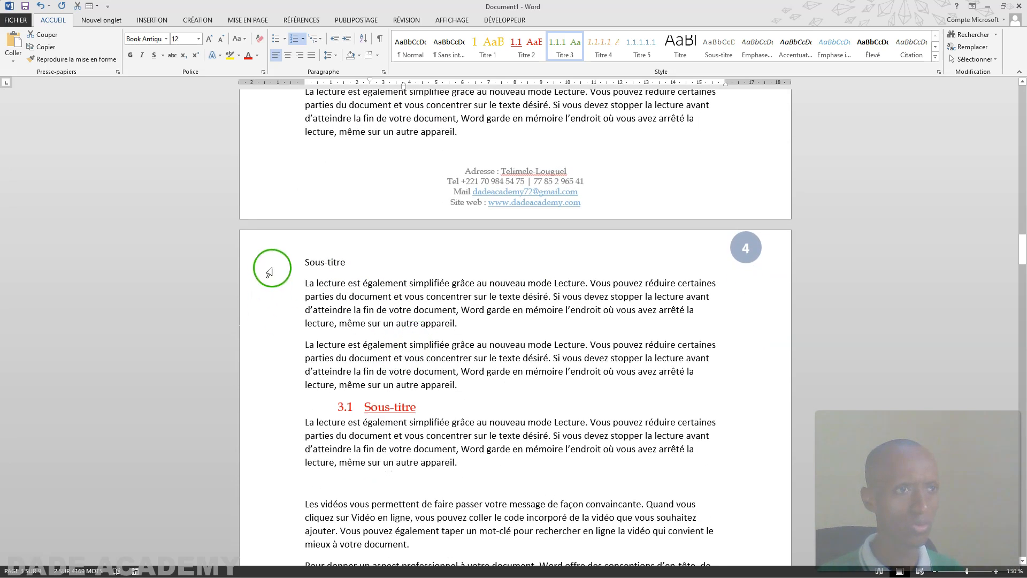
{"action": "left_click", "coordinate": [278, 408]}
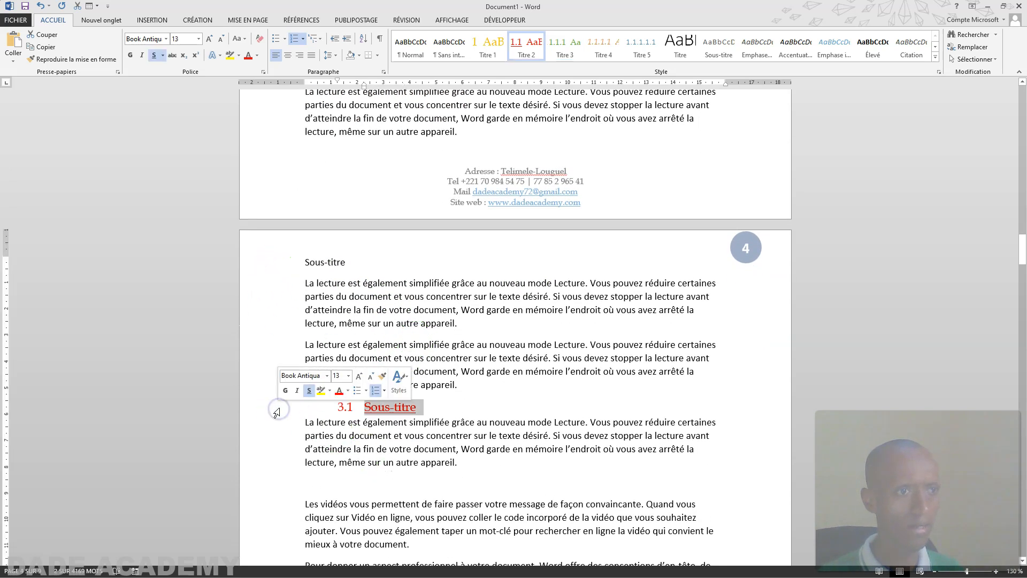
{"action": "left_click", "coordinate": [347, 261]}
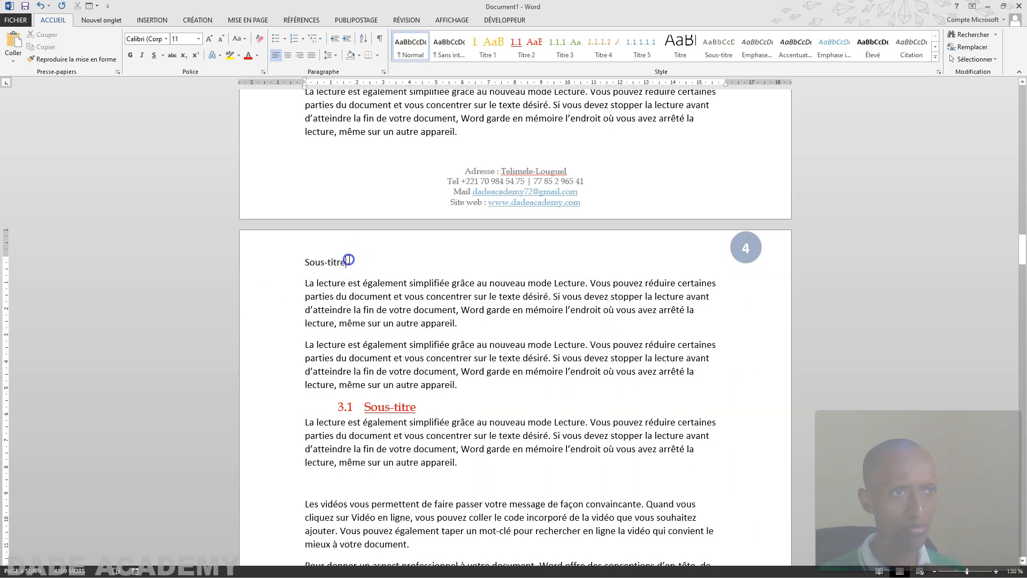
{"action": "left_click_drag", "start_coordinate": [348, 259], "coordinate": [313, 262]}
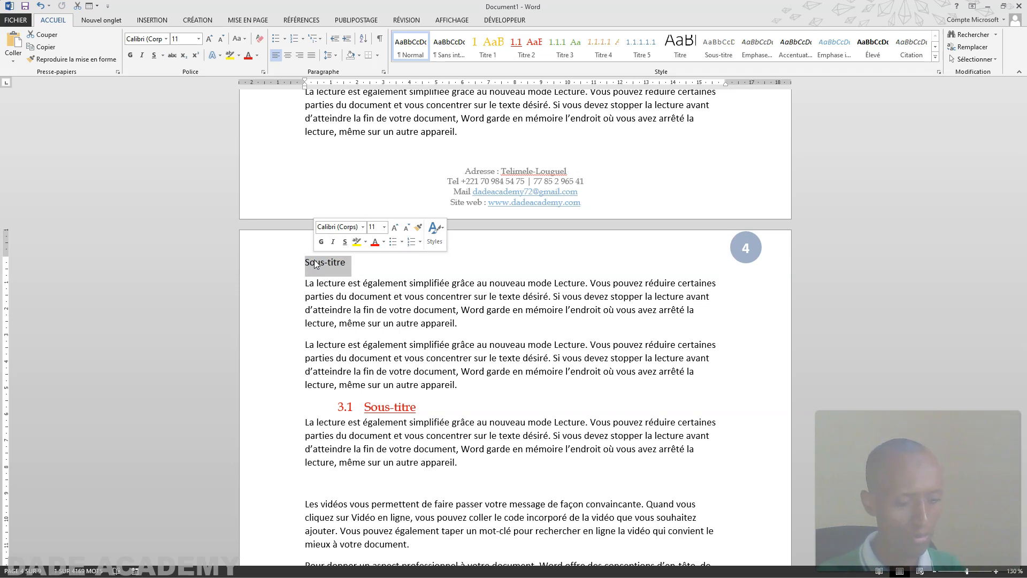
{"action": "type", "text": "en"}
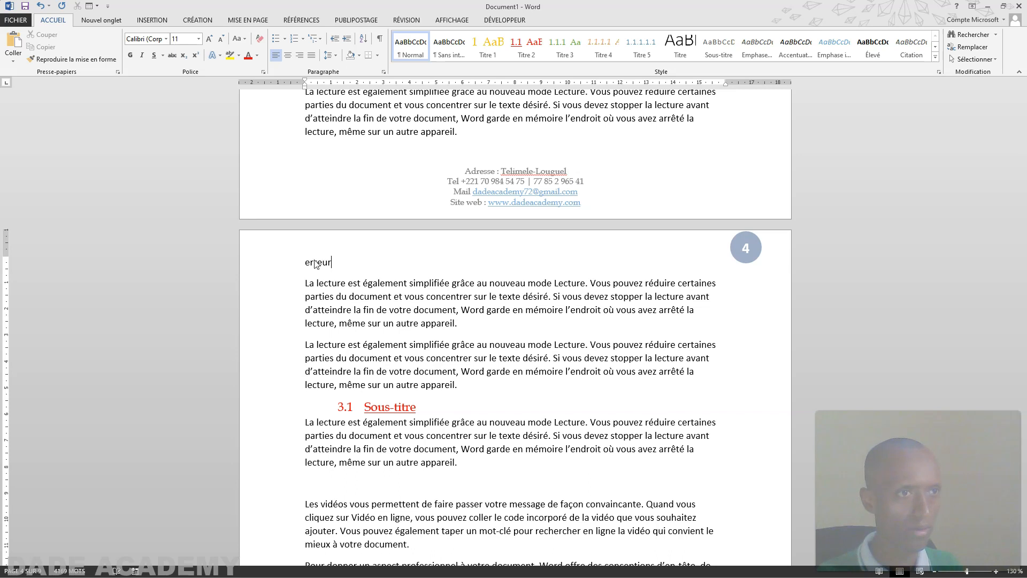
{"action": "left_click", "coordinate": [315, 262]}
{"action": "key", "text": "End"}
{"action": "type", "text": "-"}
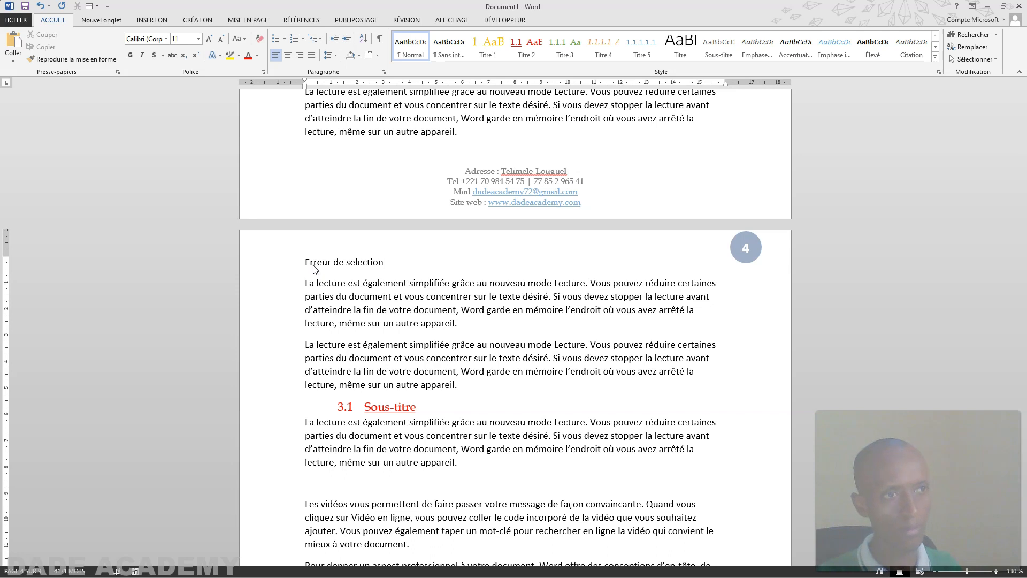
{"action": "left_click", "coordinate": [256, 263]}
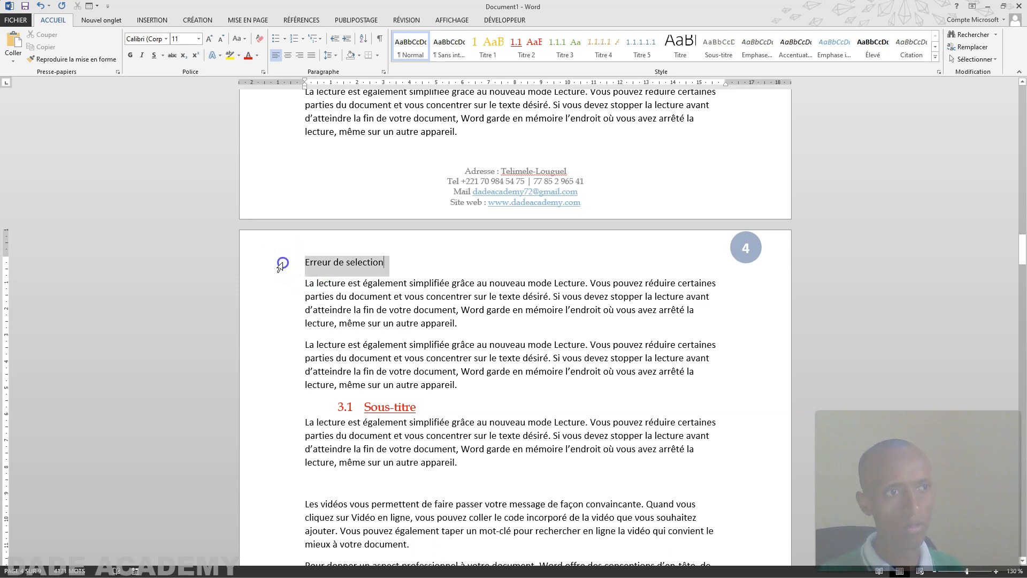
{"action": "left_click", "coordinate": [528, 44]}
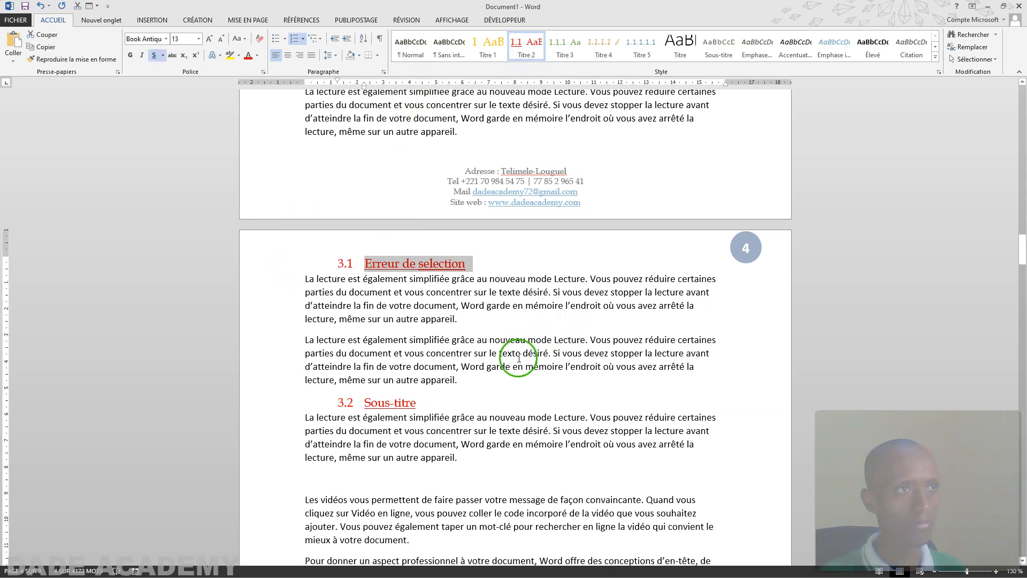
Modify the Titre 4 style from the 4.3.1.1 Boudisme heading, increasing its left indent to 3,75 cm.
{"action": "scroll", "coordinate": [474, 407], "scroll_direction": "down", "scroll_amount": 4}
{"action": "scroll", "coordinate": [474, 398], "scroll_direction": "down", "scroll_amount": 4}
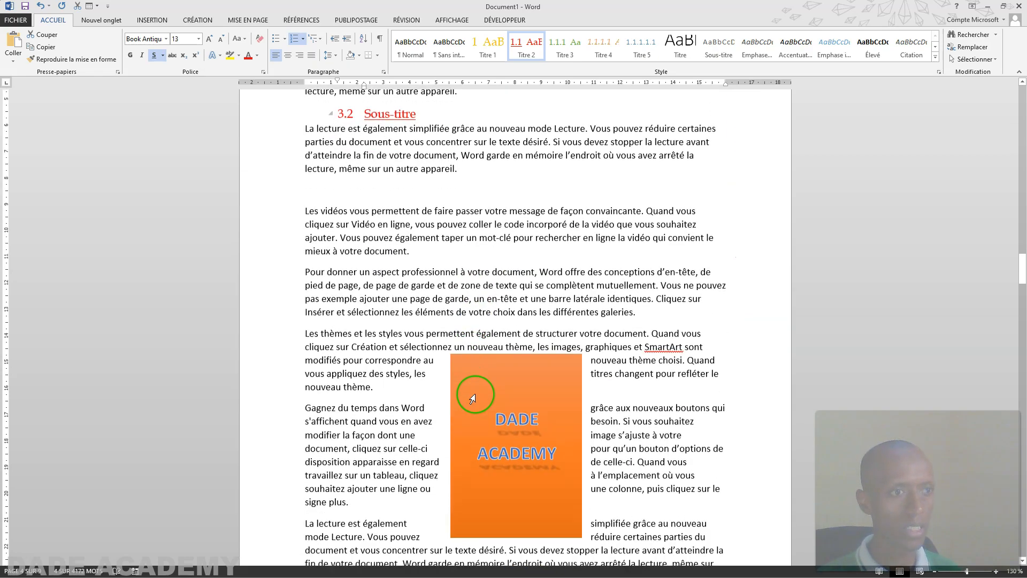
{"action": "left_click", "coordinate": [1022, 279]}
{"action": "left_click_drag", "start_coordinate": [1023, 279], "coordinate": [1023, 489]}
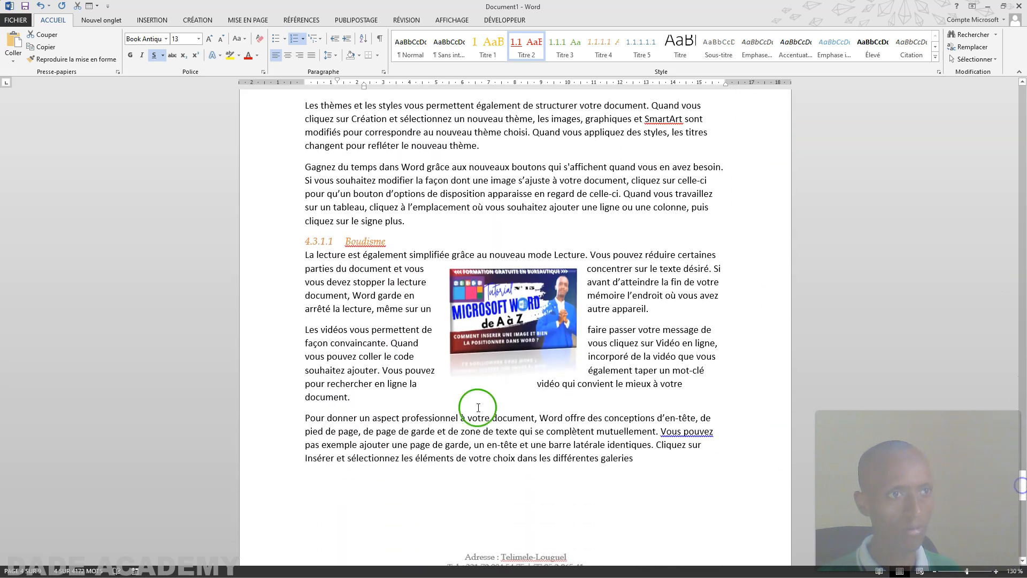
{"action": "left_click", "coordinate": [277, 234]}
{"action": "left_click", "coordinate": [275, 241]}
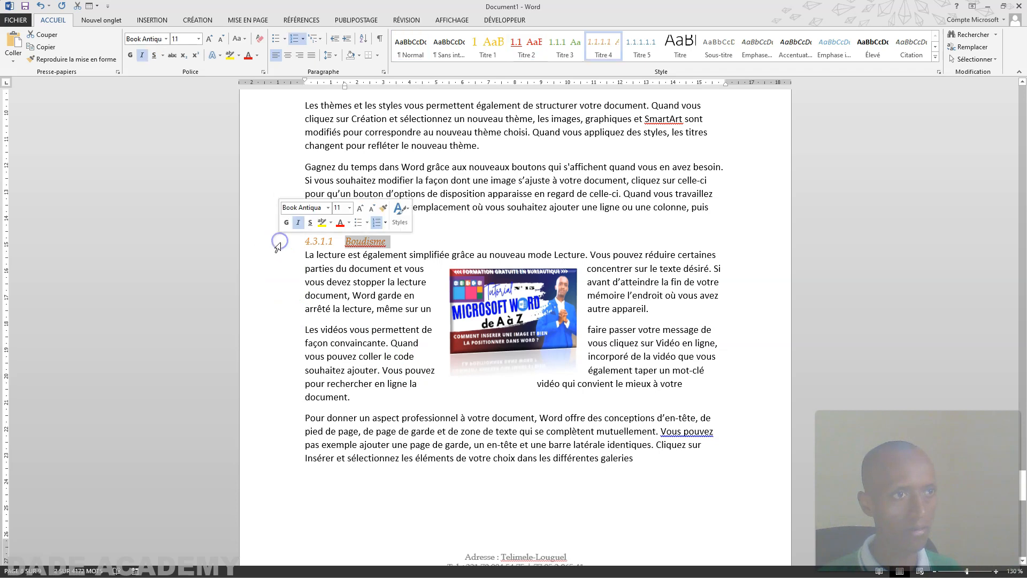
{"action": "left_click", "coordinate": [599, 47]}
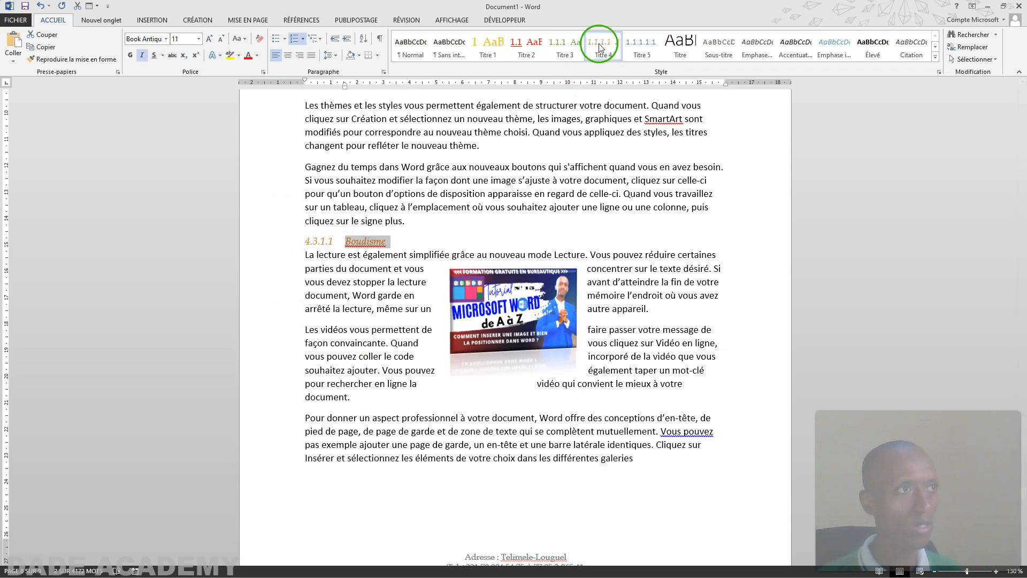
{"action": "right_click", "coordinate": [599, 47]}
{"action": "left_click", "coordinate": [635, 65]}
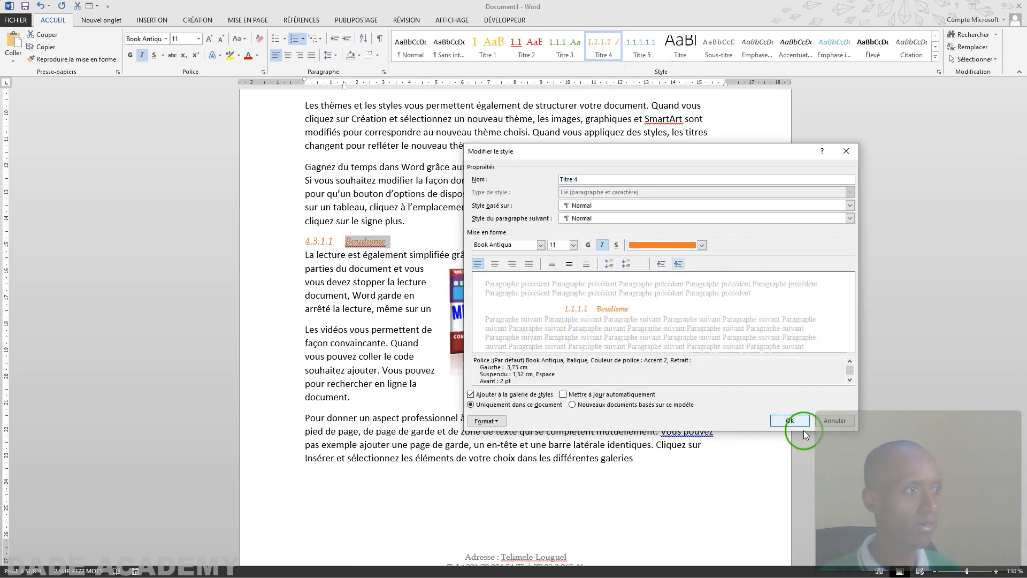
{"action": "left_click", "coordinate": [790, 421]}
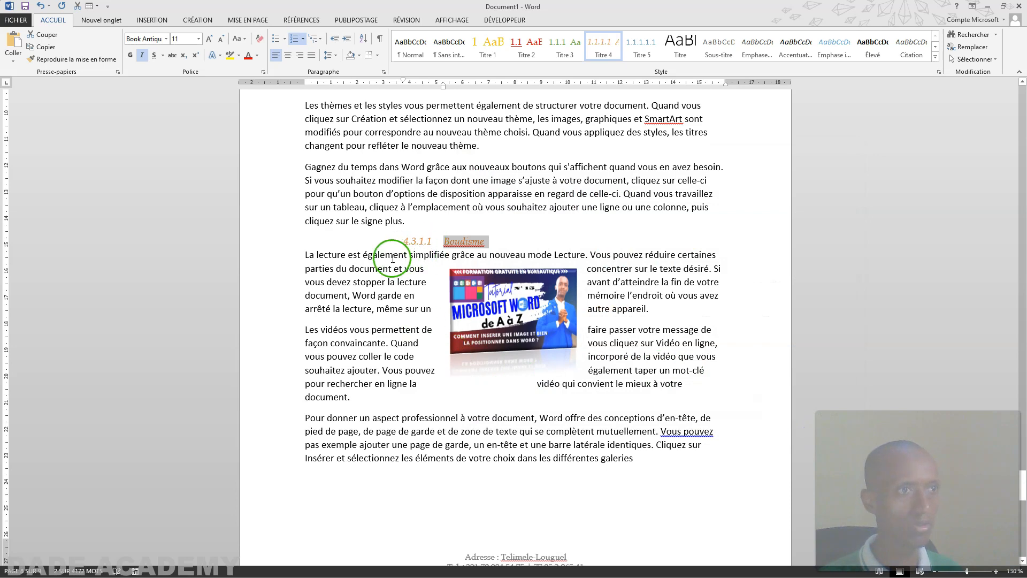
Examine the indented Titre 4 headings on the last pages and compare them with the entries in the table of contents.
{"action": "left_click", "coordinate": [378, 410]}
{"action": "scroll", "coordinate": [379, 410], "scroll_direction": "down", "scroll_amount": 18}
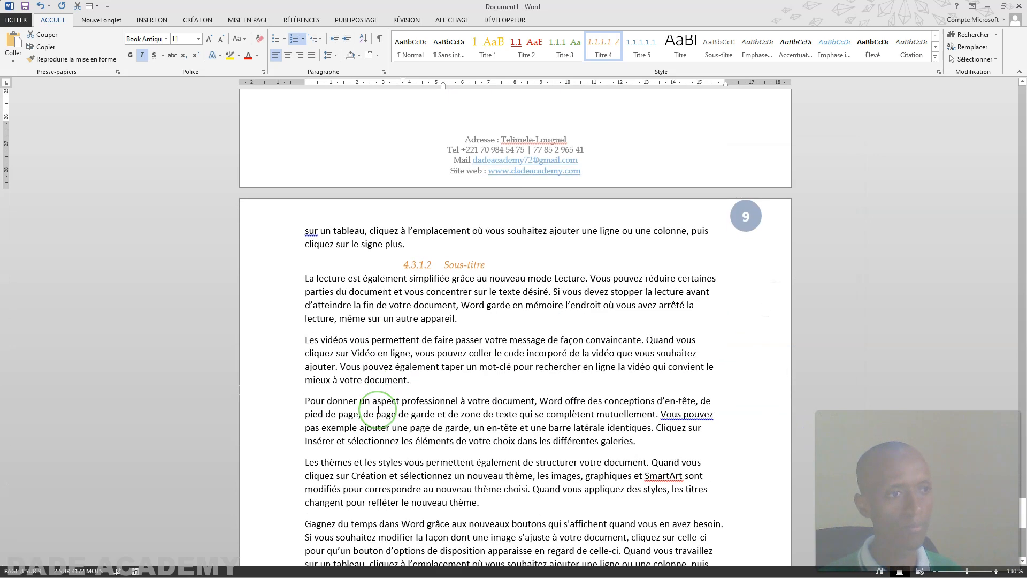
{"action": "scroll", "coordinate": [378, 410], "scroll_direction": "down", "scroll_amount": 5}
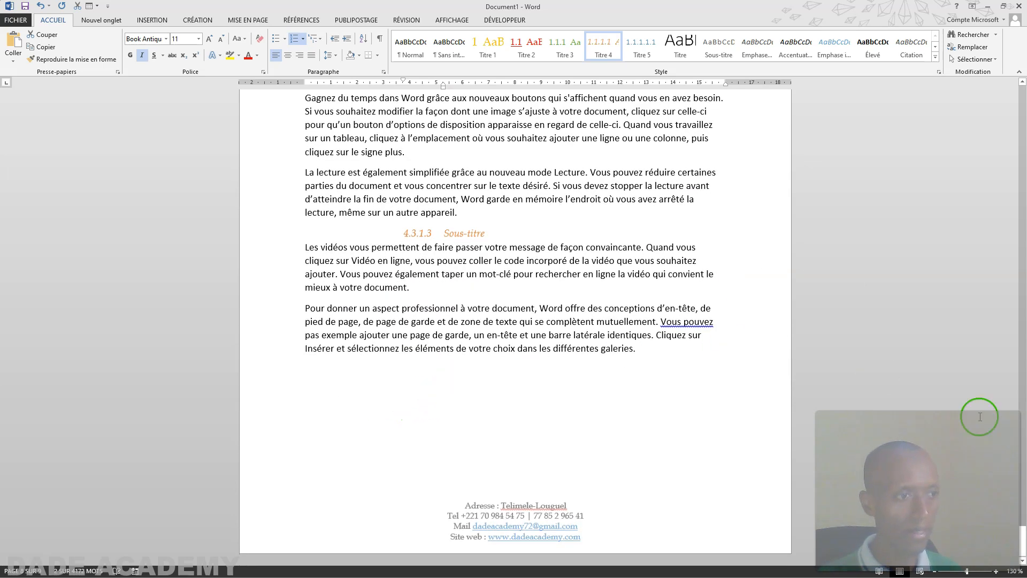
{"action": "left_click_drag", "start_coordinate": [1020, 529], "coordinate": [1019, 24]}
{"action": "scroll", "coordinate": [394, 280], "scroll_direction": "down", "scroll_amount": 5}
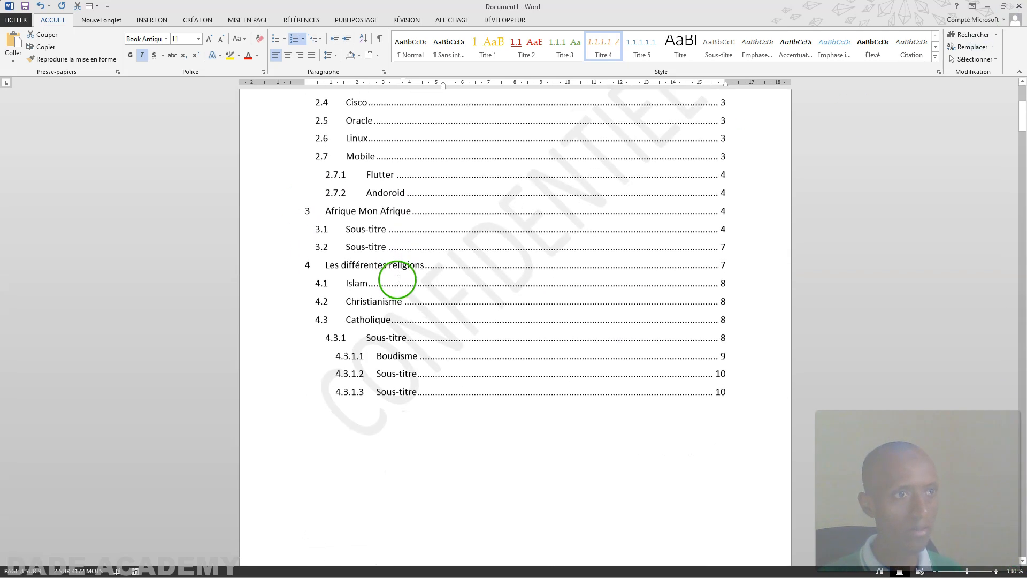
{"action": "scroll", "coordinate": [369, 308], "scroll_direction": "up", "scroll_amount": 1}
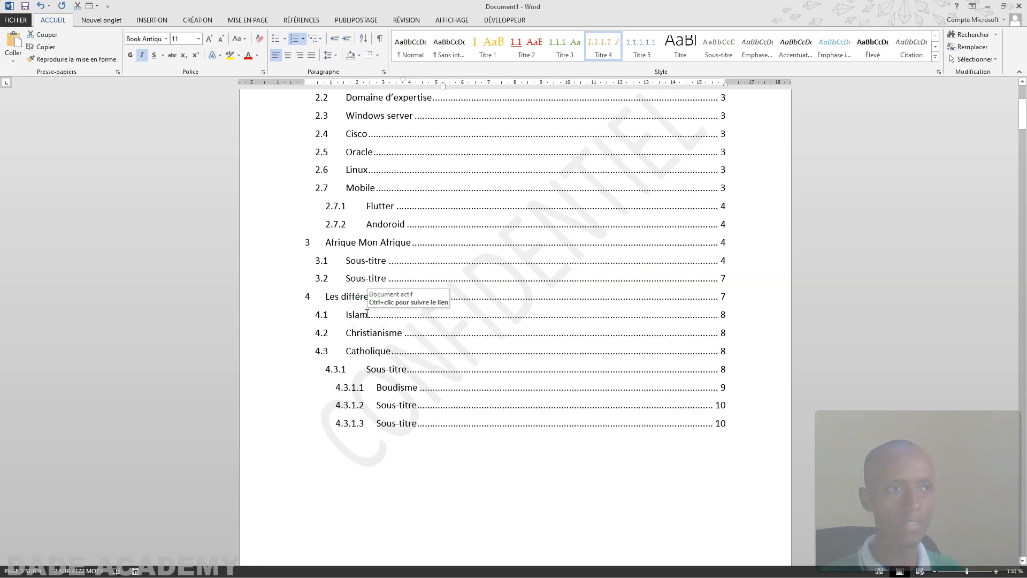
{"action": "scroll", "coordinate": [367, 313], "scroll_direction": "up", "scroll_amount": 2}
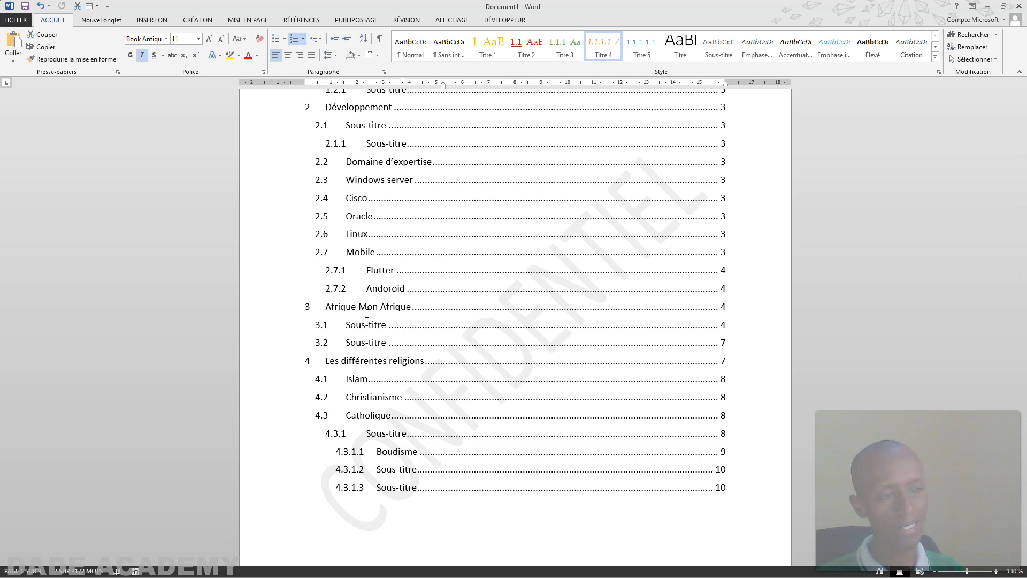
{"action": "scroll", "coordinate": [367, 314], "scroll_direction": "up", "scroll_amount": 5}
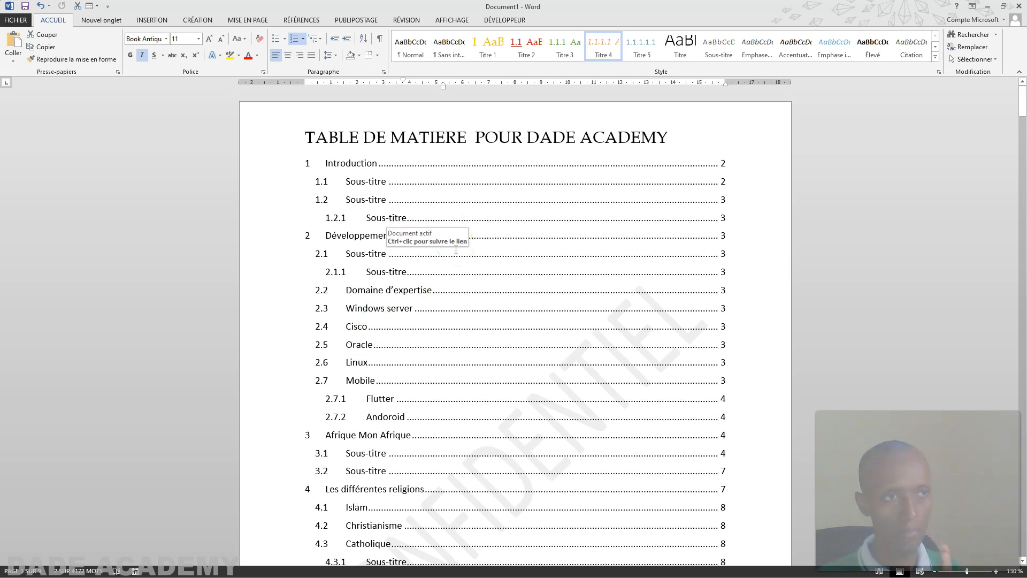
Search the document for "erreur", look back through the pages for the "Erreur de selection" heading, and clear the search.
{"action": "left_click_drag", "start_coordinate": [1022, 109], "coordinate": [1023, 426]}
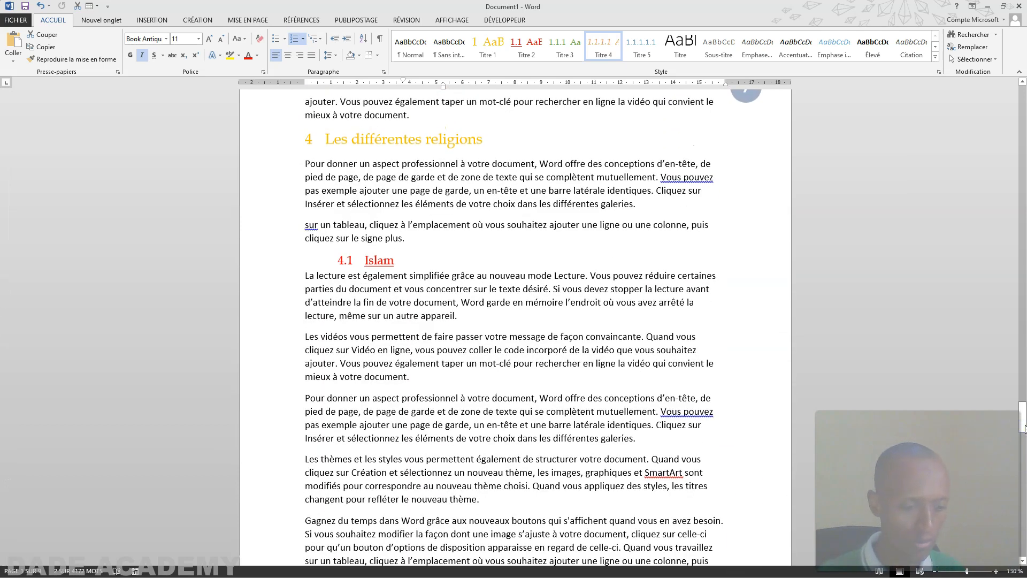
{"action": "key", "text": "ctrl+f"}
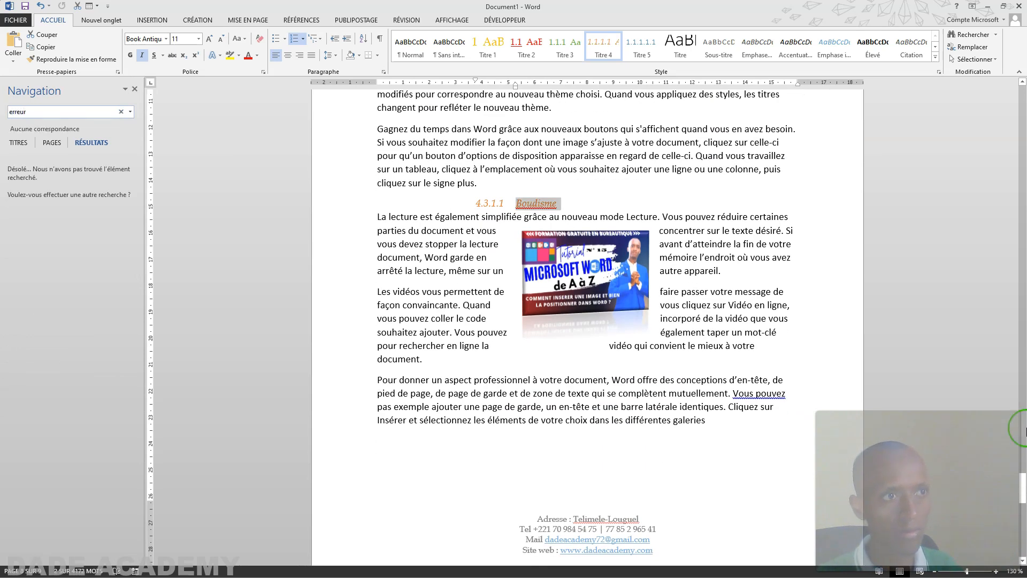
{"action": "scroll", "coordinate": [541, 338], "scroll_direction": "up", "scroll_amount": 1}
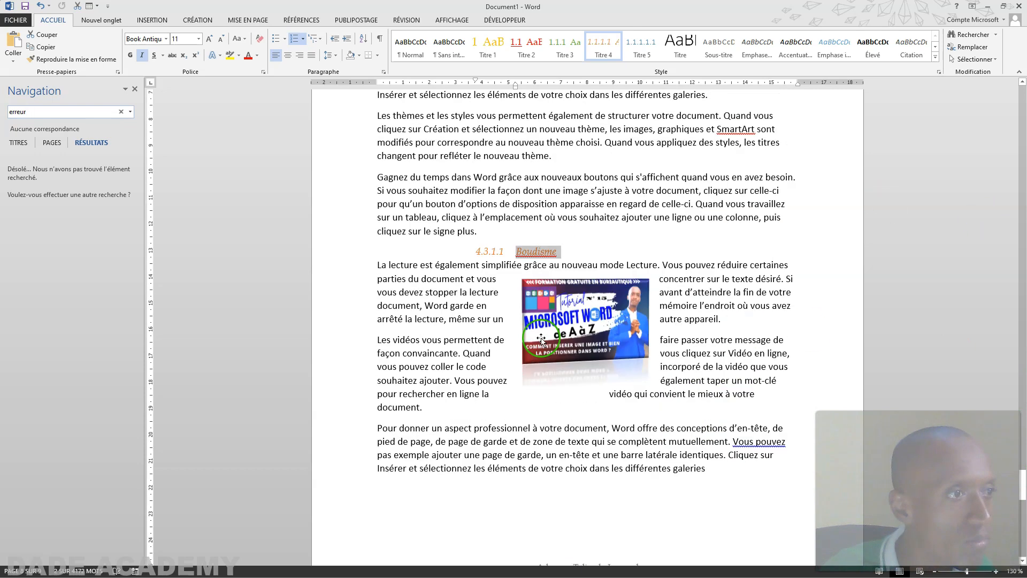
{"action": "scroll", "coordinate": [542, 338], "scroll_direction": "up", "scroll_amount": 10}
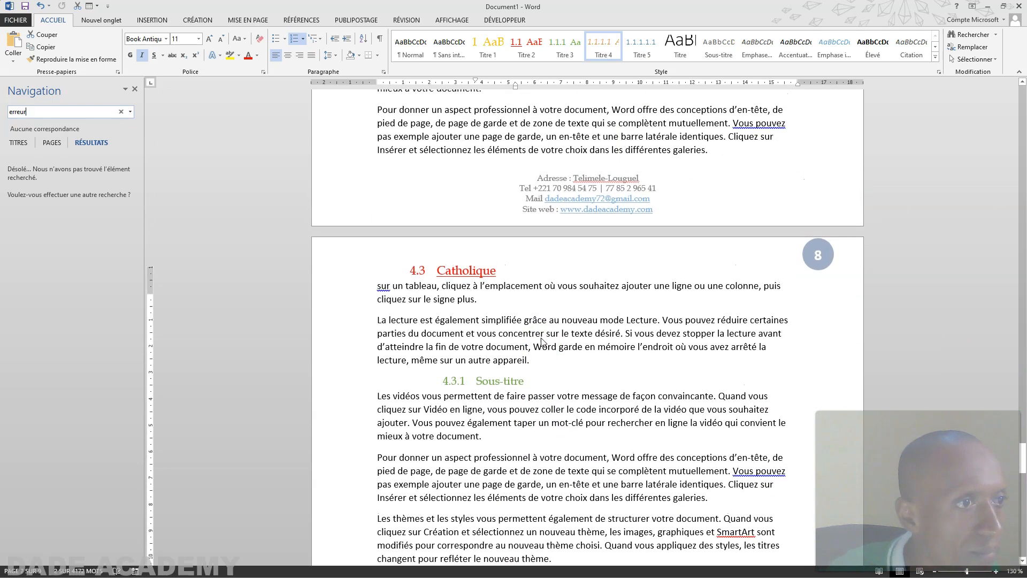
{"action": "scroll", "coordinate": [542, 341], "scroll_direction": "up", "scroll_amount": 10}
{"action": "left_click", "coordinate": [52, 114]}
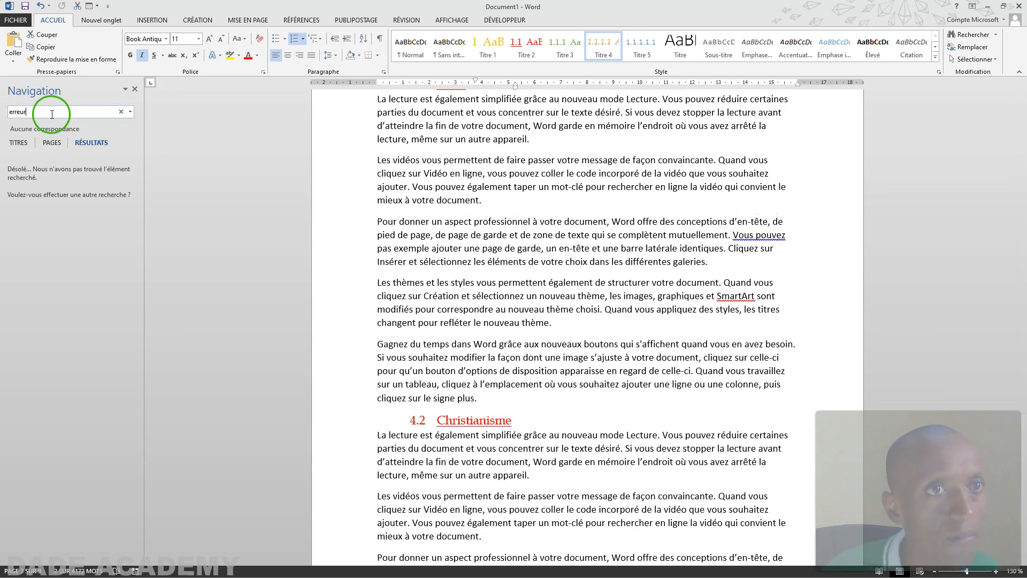
{"action": "scroll", "coordinate": [422, 268], "scroll_direction": "up", "scroll_amount": 6}
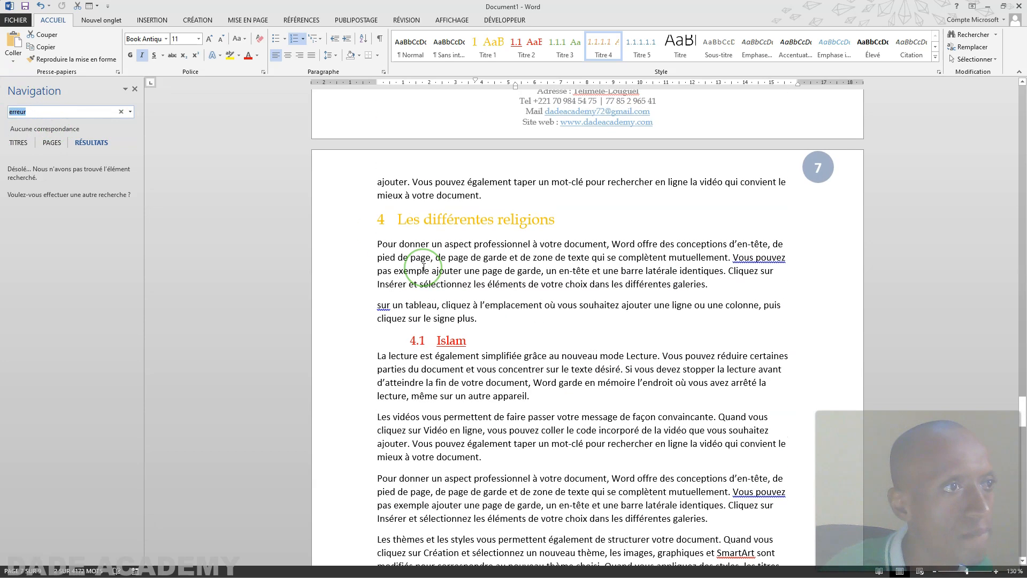
{"action": "scroll", "coordinate": [423, 268], "scroll_direction": "up", "scroll_amount": 12}
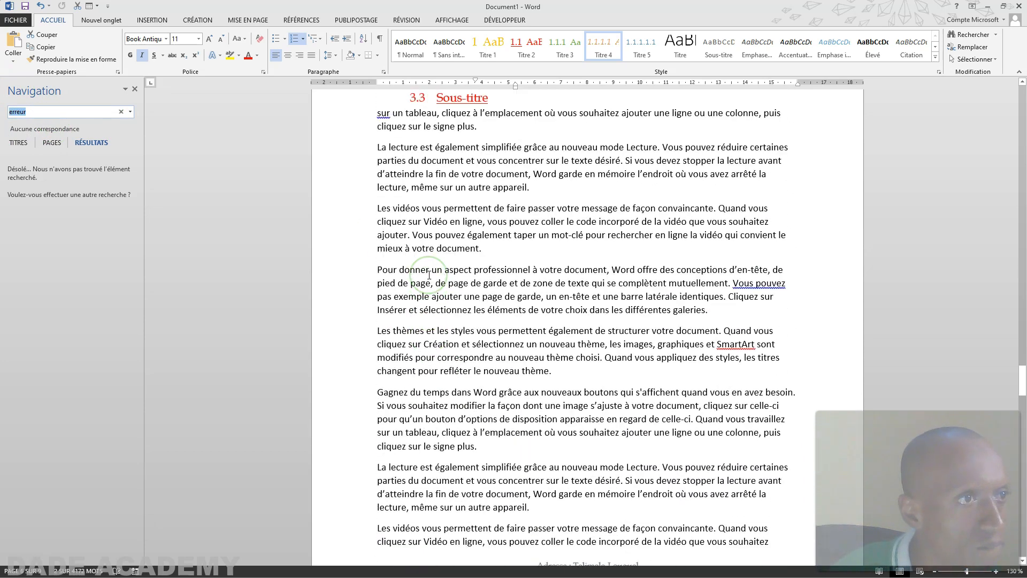
{"action": "scroll", "coordinate": [429, 274], "scroll_direction": "up", "scroll_amount": 15}
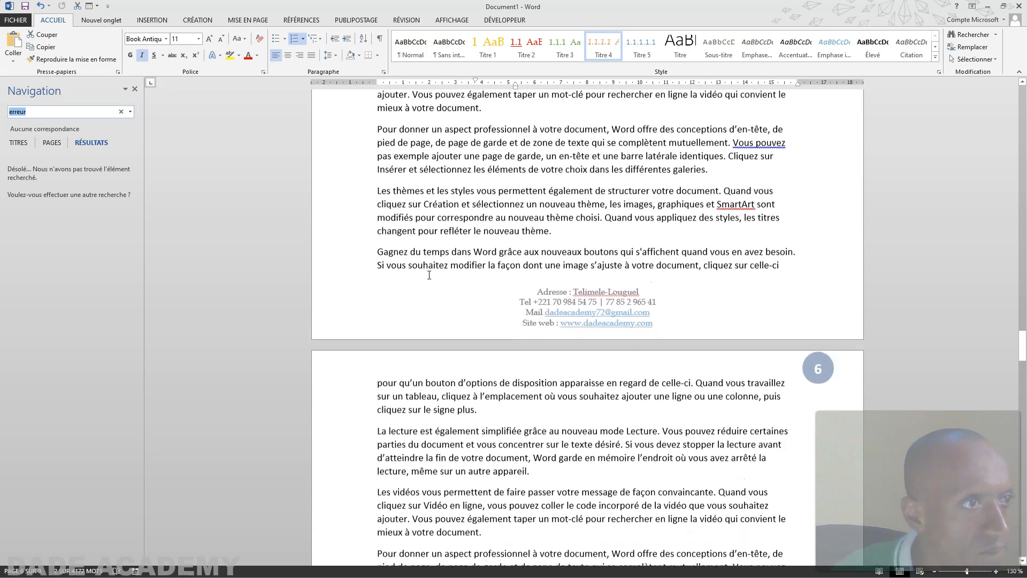
{"action": "scroll", "coordinate": [429, 274], "scroll_direction": "up", "scroll_amount": 15}
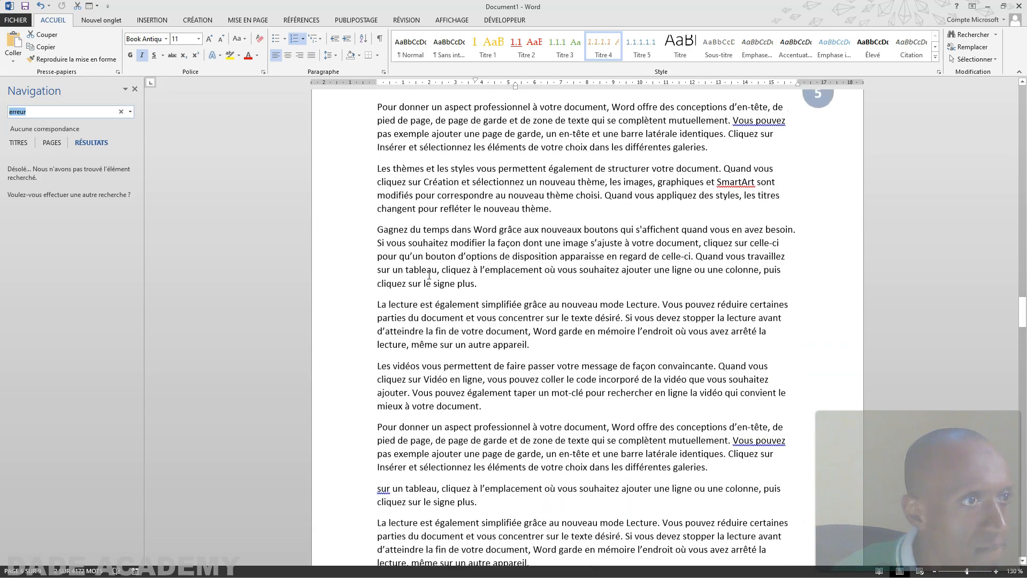
{"action": "scroll", "coordinate": [429, 276], "scroll_direction": "up", "scroll_amount": 15}
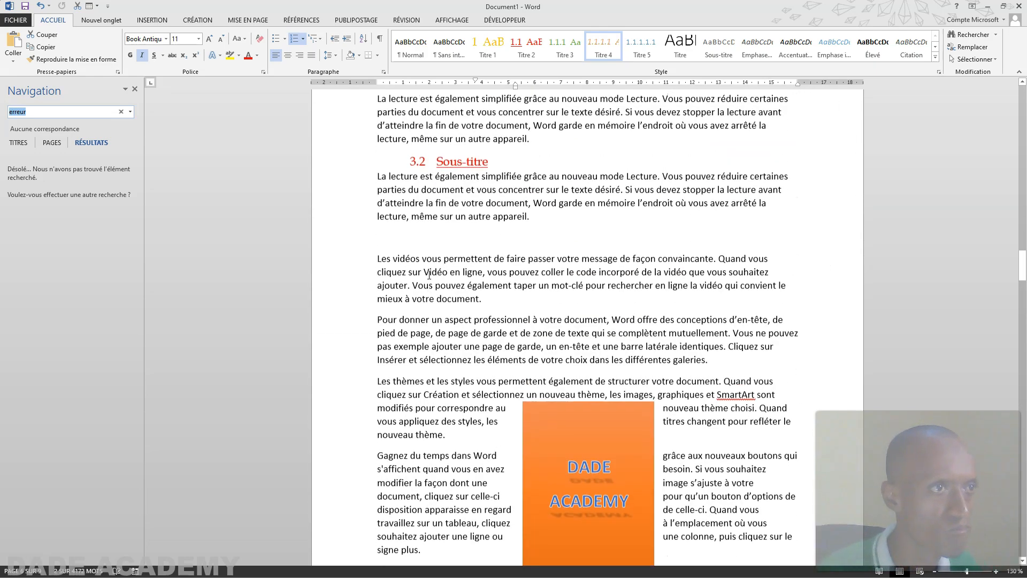
{"action": "scroll", "coordinate": [429, 275], "scroll_direction": "up", "scroll_amount": 10}
{"action": "scroll", "coordinate": [429, 275], "scroll_direction": "down", "scroll_amount": 3}
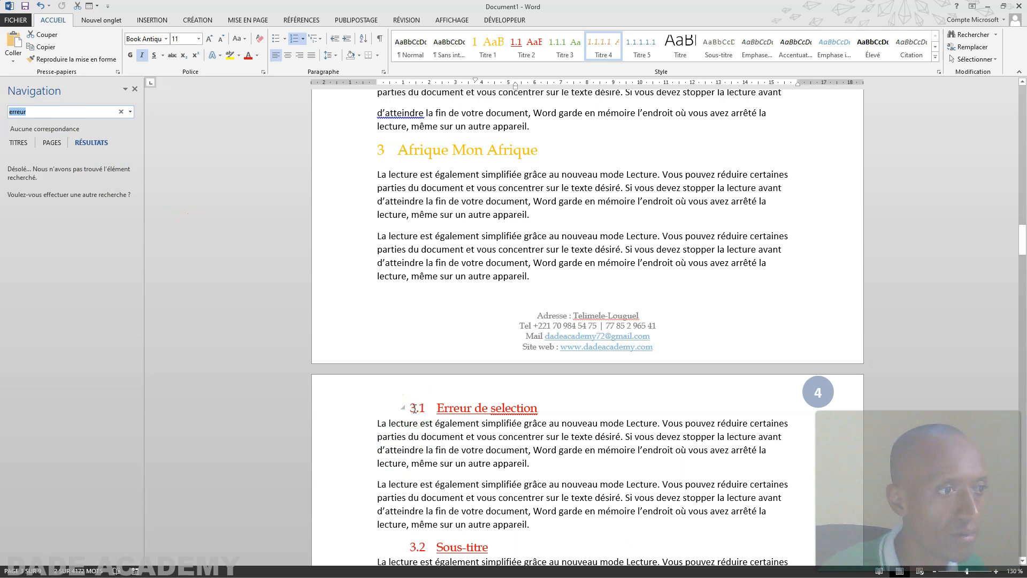
{"action": "scroll", "coordinate": [550, 340], "scroll_direction": "up", "scroll_amount": 4}
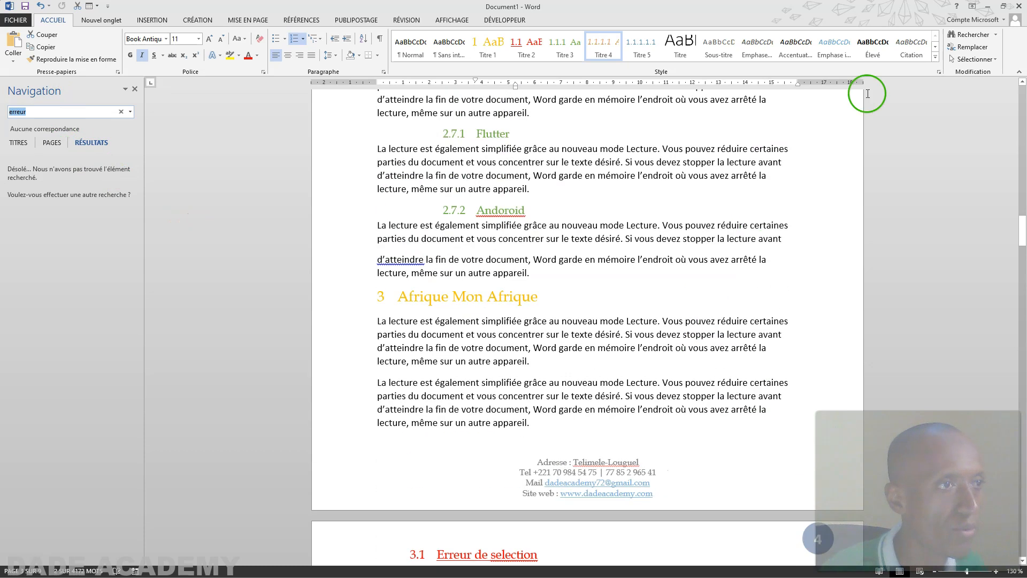
{"action": "left_click_drag", "start_coordinate": [1023, 239], "coordinate": [1022, 75]}
{"action": "left_click", "coordinate": [120, 112]}
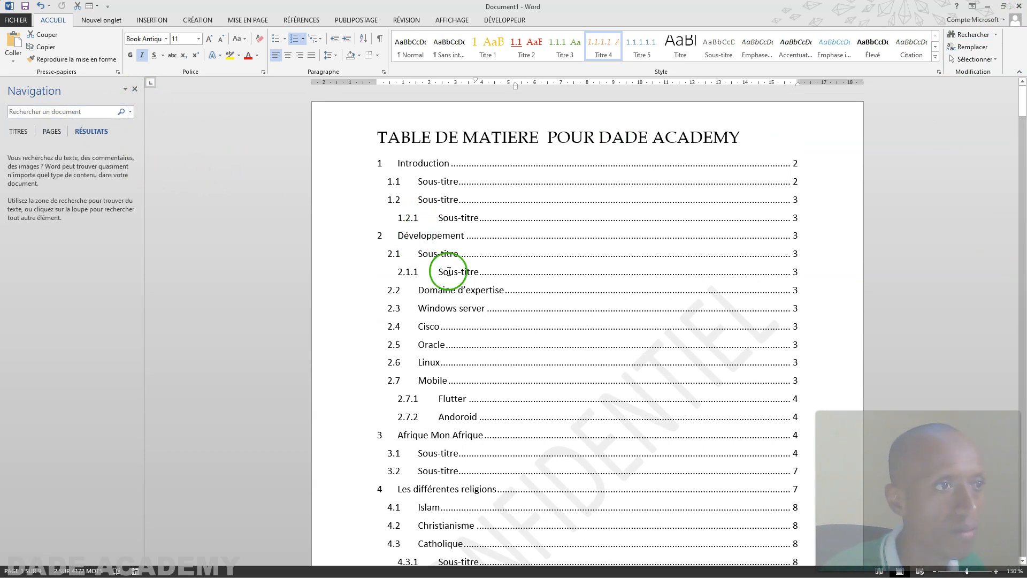
Update the entire table of contents, not only its page numbers, so it reflects the current headings.
{"action": "scroll", "coordinate": [450, 321], "scroll_direction": "down", "scroll_amount": 3}
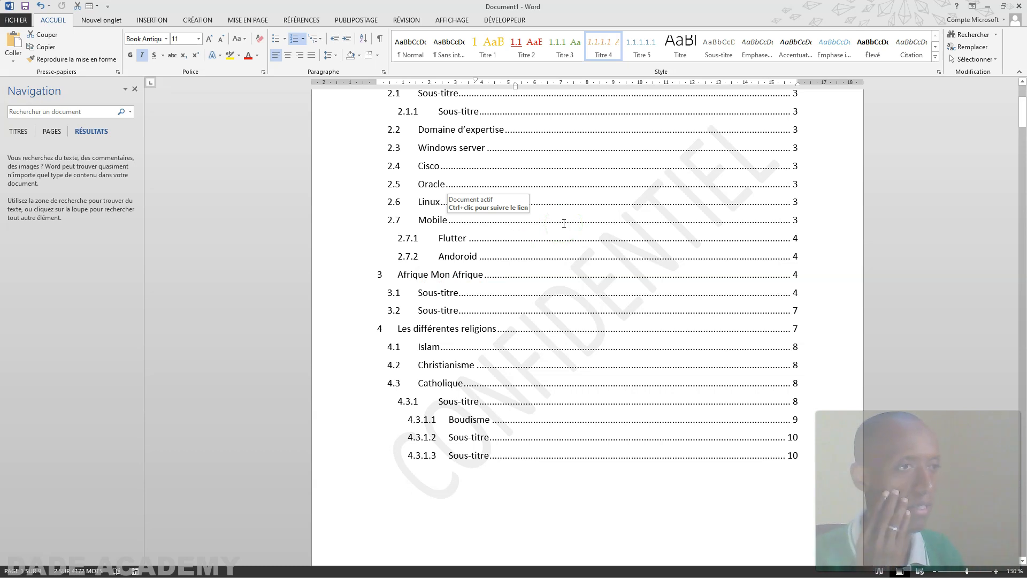
{"action": "left_click", "coordinate": [552, 222]}
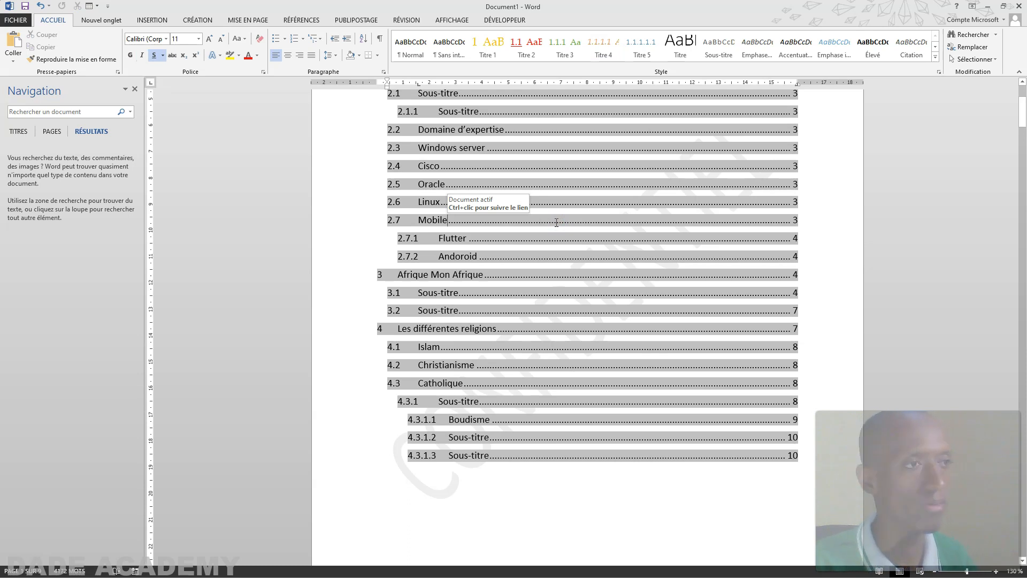
{"action": "right_click", "coordinate": [525, 155]}
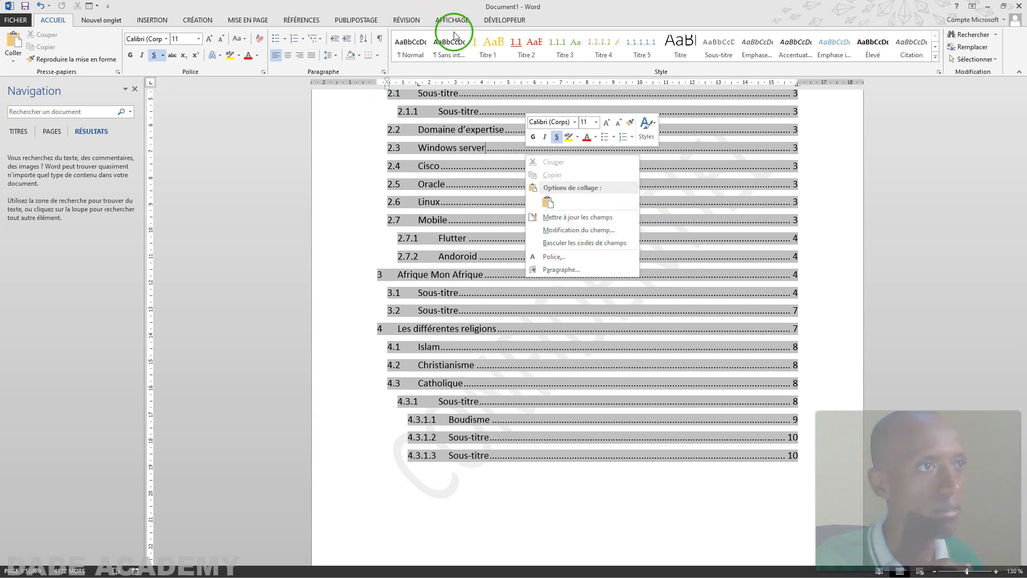
{"action": "left_click", "coordinate": [406, 20]}
{"action": "left_click", "coordinate": [406, 20]}
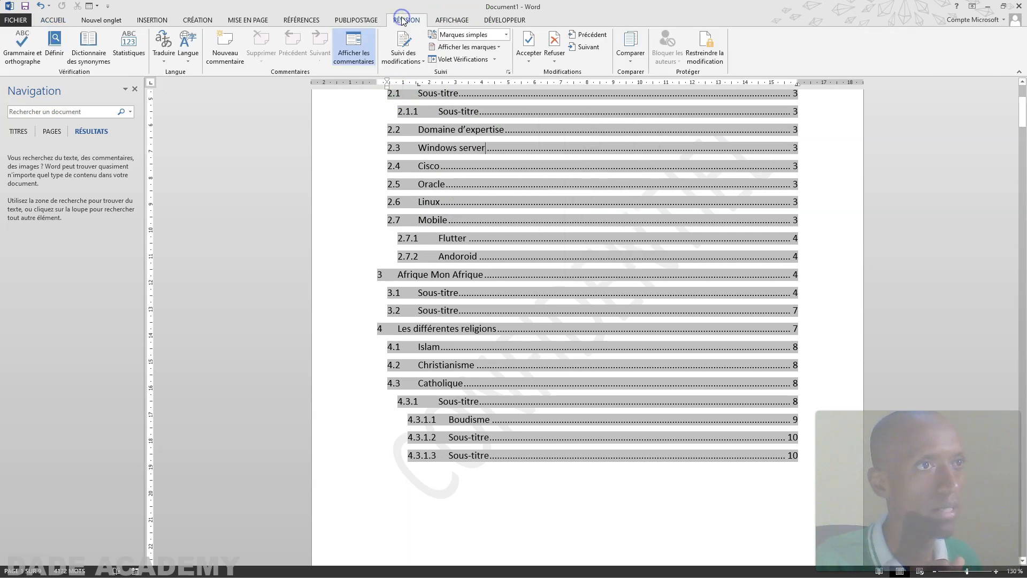
{"action": "left_click", "coordinate": [314, 20]}
{"action": "left_click", "coordinate": [18, 51]}
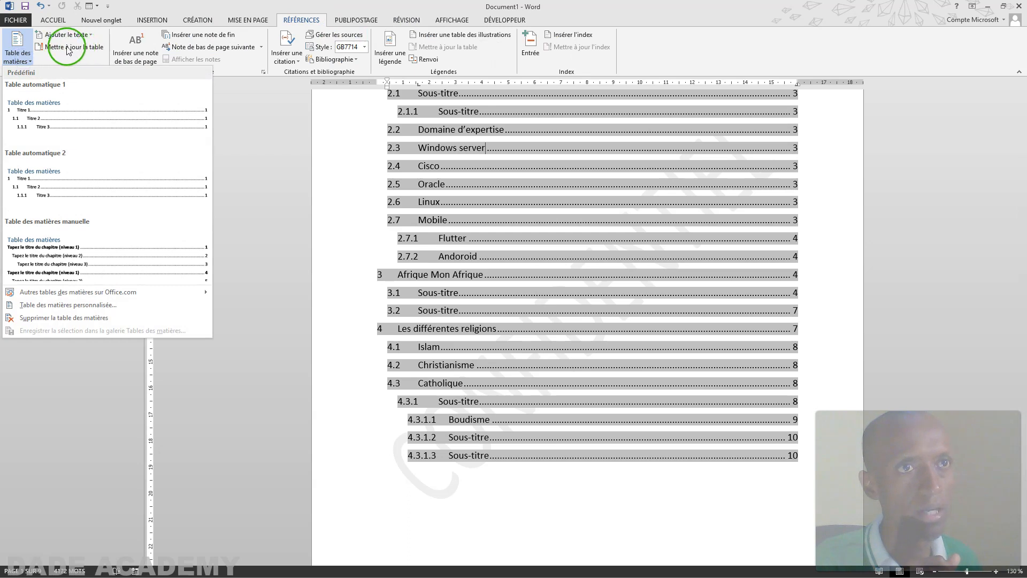
{"action": "left_click", "coordinate": [159, 14]}
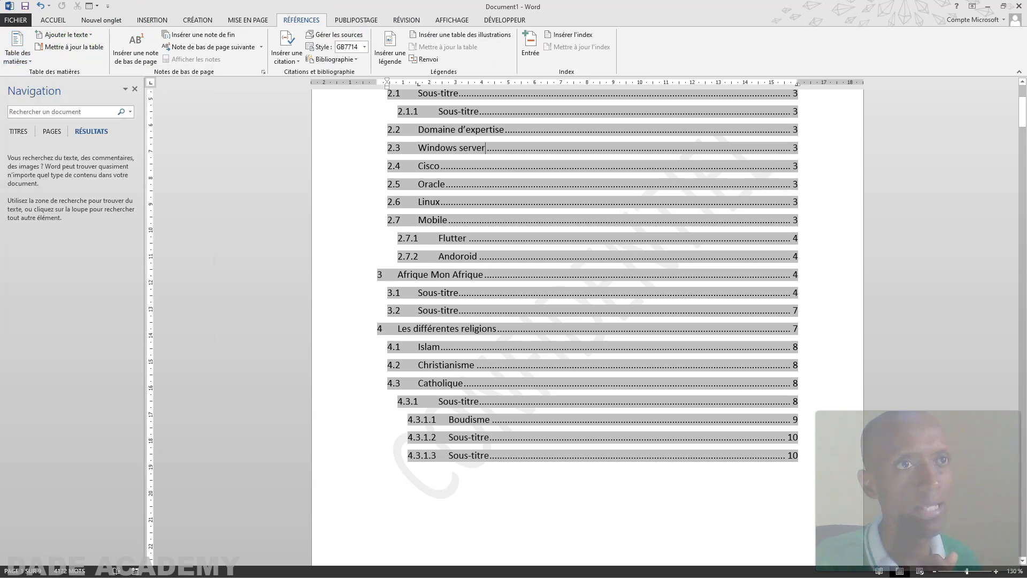
{"action": "left_click", "coordinate": [75, 49]}
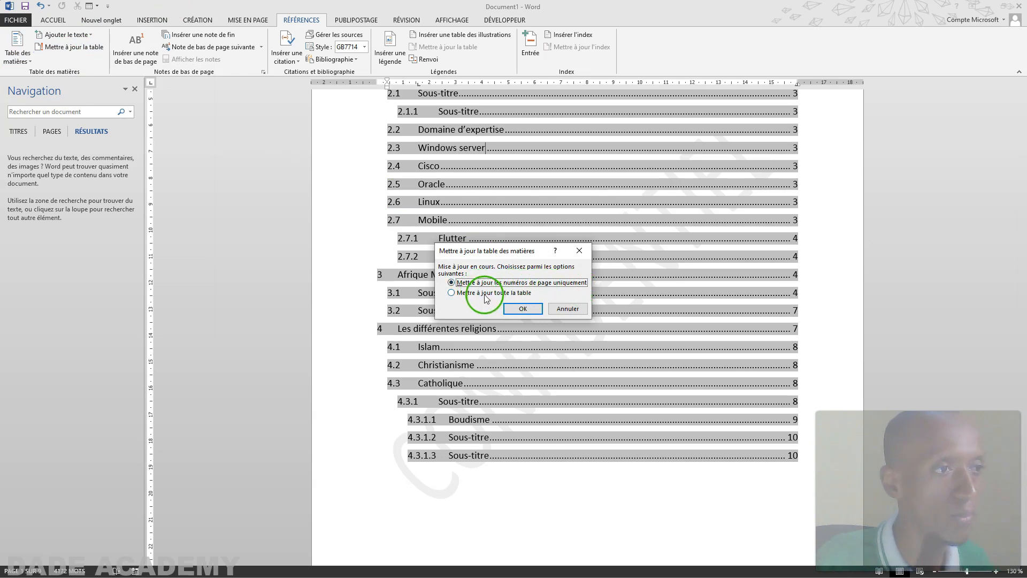
{"action": "left_click", "coordinate": [517, 293]}
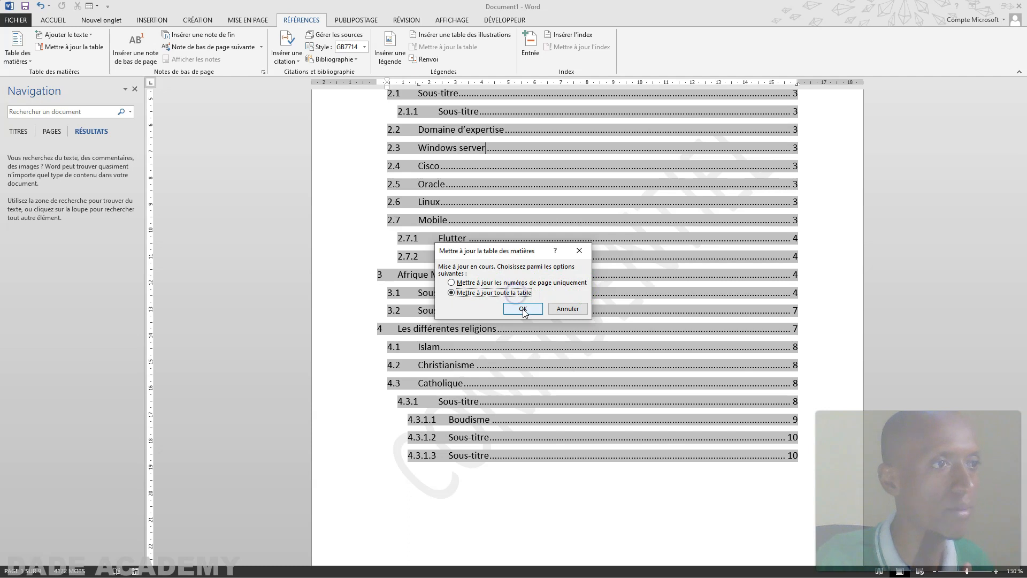
{"action": "left_click", "coordinate": [522, 309]}
{"action": "left_click", "coordinate": [550, 333]}
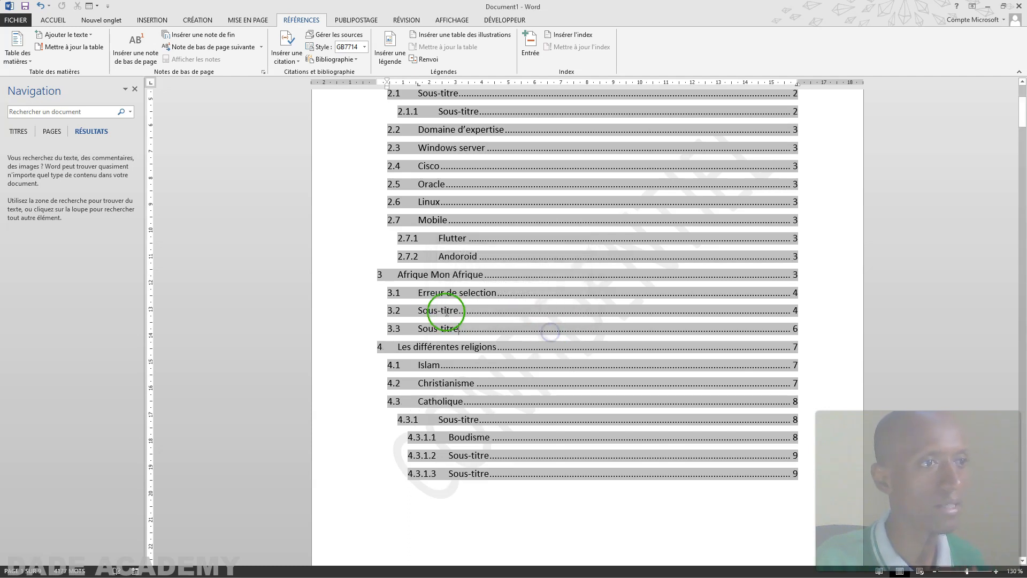
{"action": "left_click", "coordinate": [569, 511]}
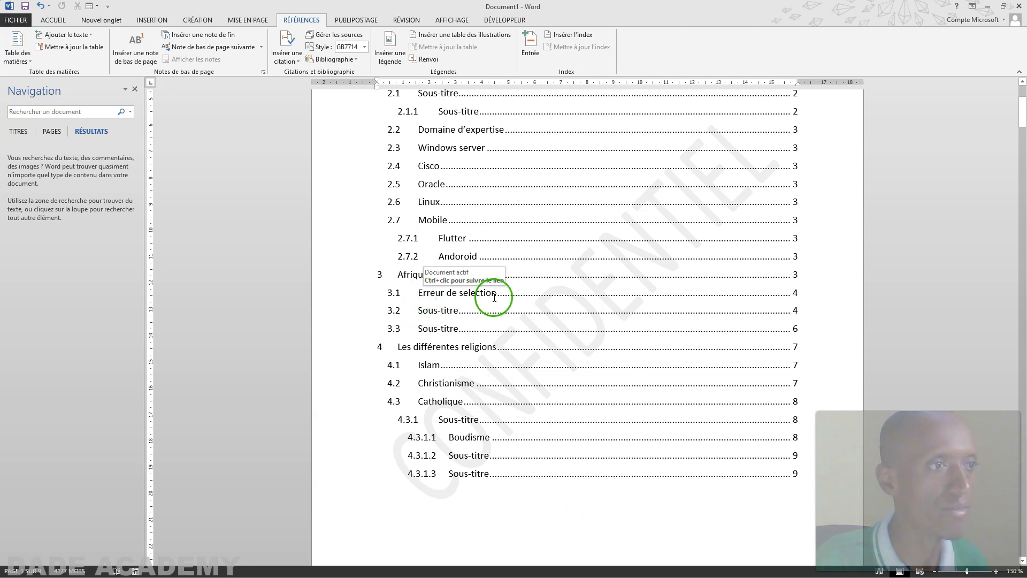
Set all table of contents entries, from Introduction to 4.3.1.3, in Book Antiqua at size 13, leaving the title out.
{"action": "scroll", "coordinate": [509, 322], "scroll_direction": "up", "scroll_amount": 3}
{"action": "scroll", "coordinate": [510, 323], "scroll_direction": "up", "scroll_amount": 1}
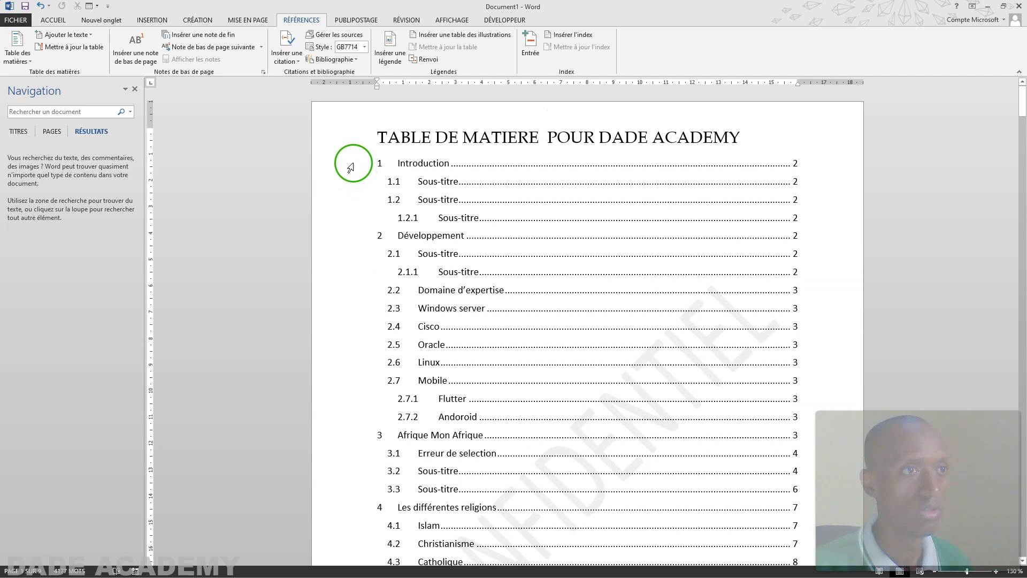
{"action": "left_click_drag", "start_coordinate": [344, 167], "coordinate": [368, 305]}
{"action": "double_click", "coordinate": [592, 261]}
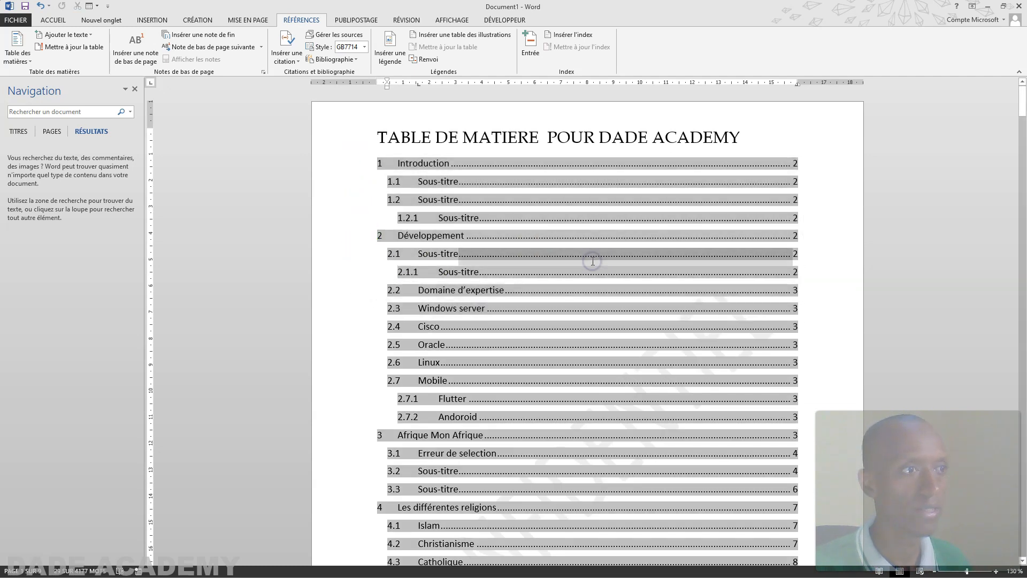
{"action": "left_click_drag", "start_coordinate": [303, 183], "coordinate": [424, 500]}
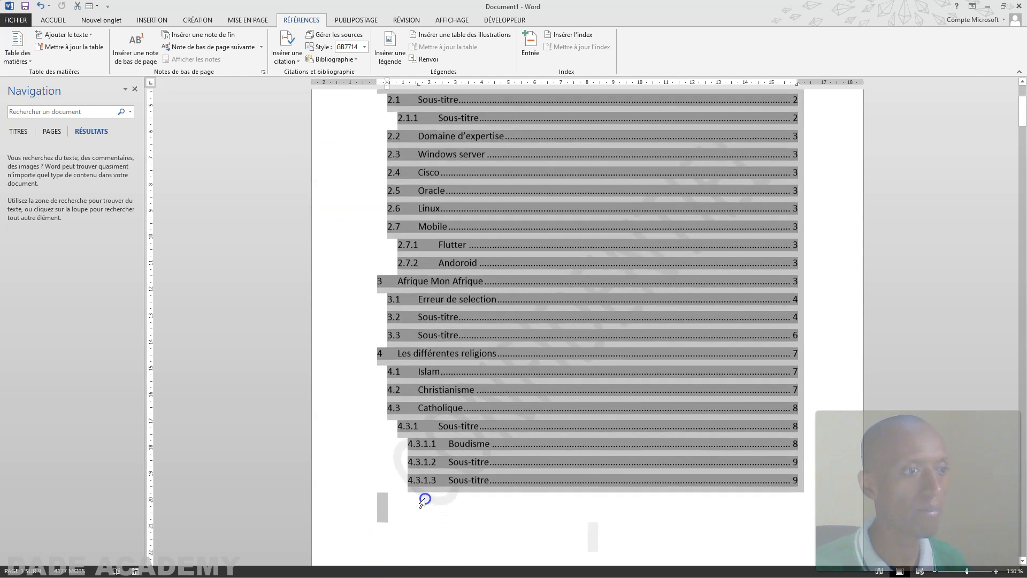
{"action": "left_click", "coordinate": [53, 20]}
{"action": "left_click", "coordinate": [133, 38]}
{"action": "type", "text": "Book Antiqu"}
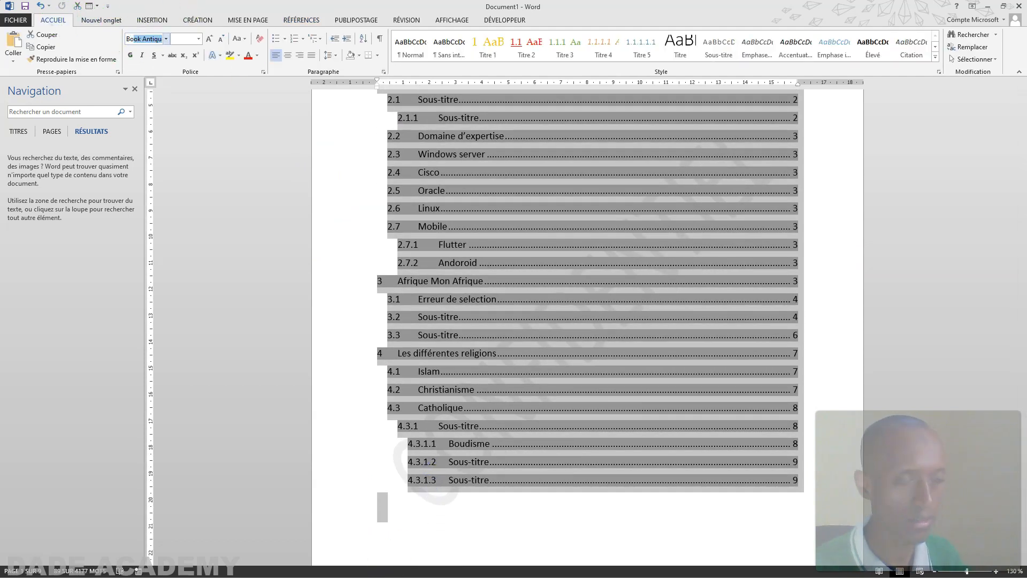
{"action": "key", "text": "Return"}
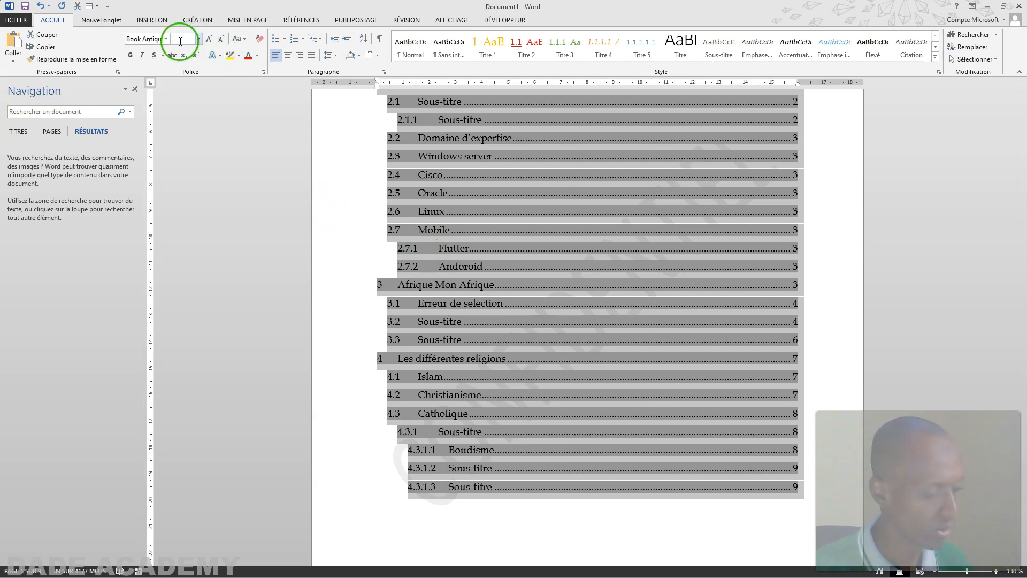
{"action": "key", "text": "Return"}
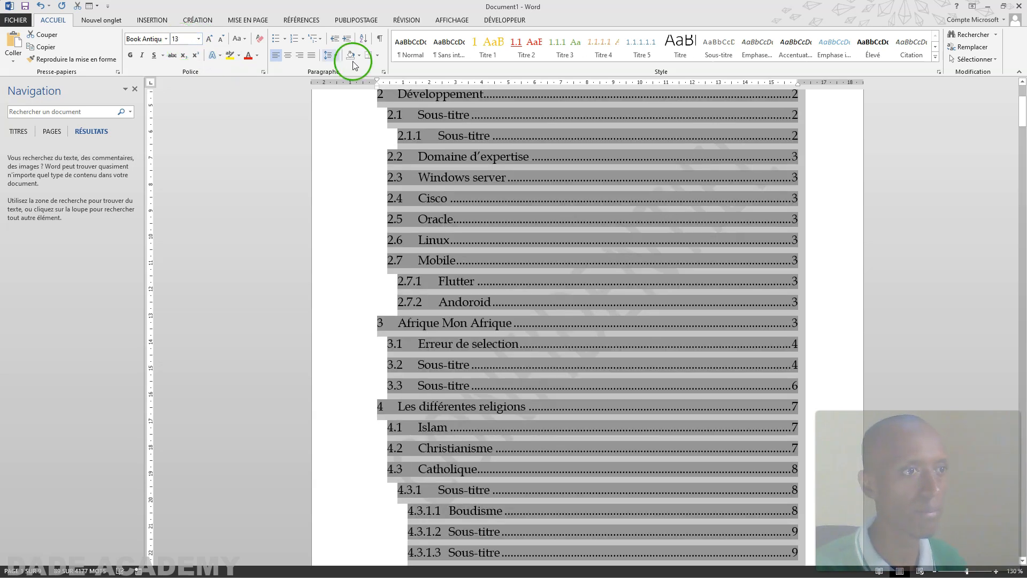
Centre the title "TABLE DE MATIERE POUR DADE ACADEMY" above the table of contents.
{"action": "scroll", "coordinate": [484, 246], "scroll_direction": "down", "scroll_amount": 5}
{"action": "left_click", "coordinate": [470, 458]}
{"action": "scroll", "coordinate": [483, 412], "scroll_direction": "up", "scroll_amount": 8}
{"action": "scroll", "coordinate": [484, 413], "scroll_direction": "up", "scroll_amount": 3}
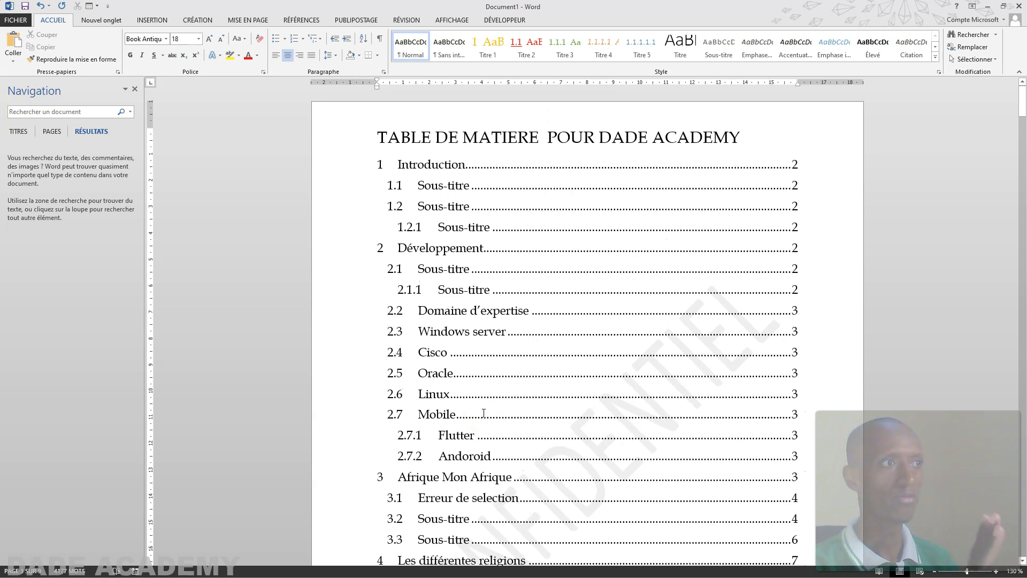
{"action": "left_click", "coordinate": [346, 138]}
{"action": "left_click", "coordinate": [352, 138]}
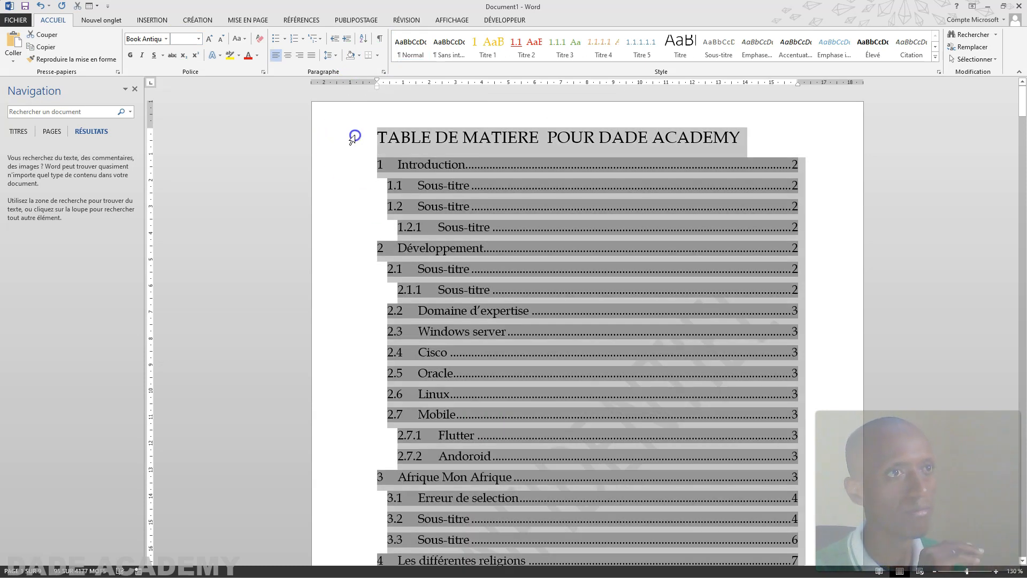
{"action": "left_click_drag", "start_coordinate": [376, 137], "coordinate": [739, 134]}
{"action": "left_click", "coordinate": [288, 55]}
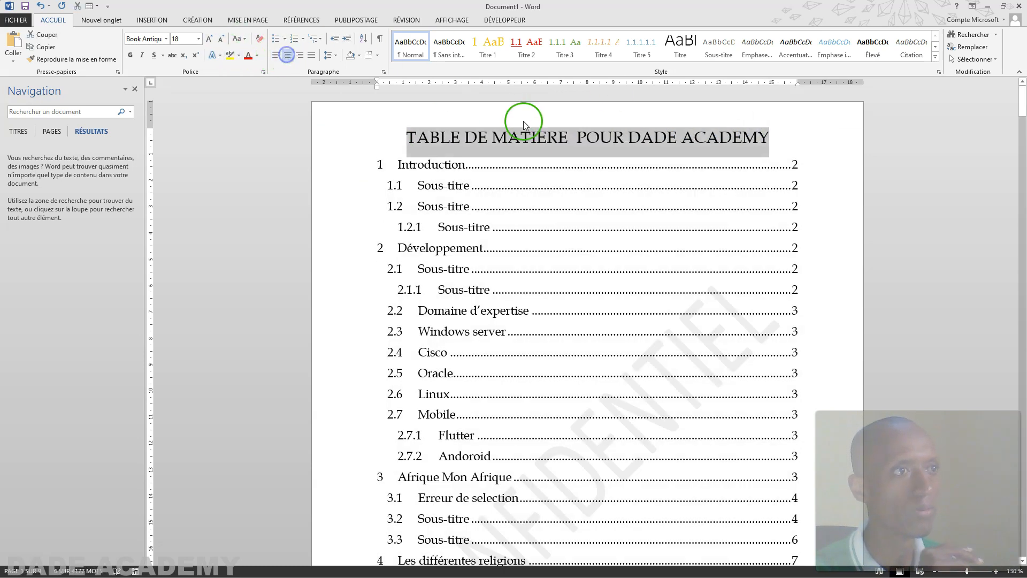
{"action": "left_click", "coordinate": [804, 269]}
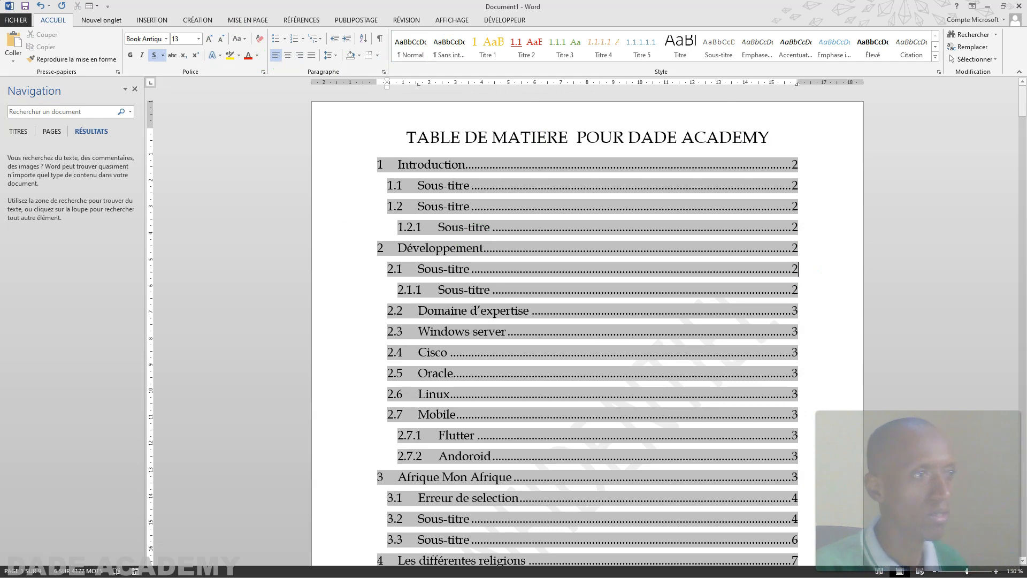
Look over the formatted table of contents from its title down to the last entries.
{"action": "left_click", "coordinate": [784, 132]}
{"action": "scroll", "coordinate": [791, 169], "scroll_direction": "down", "scroll_amount": 3}
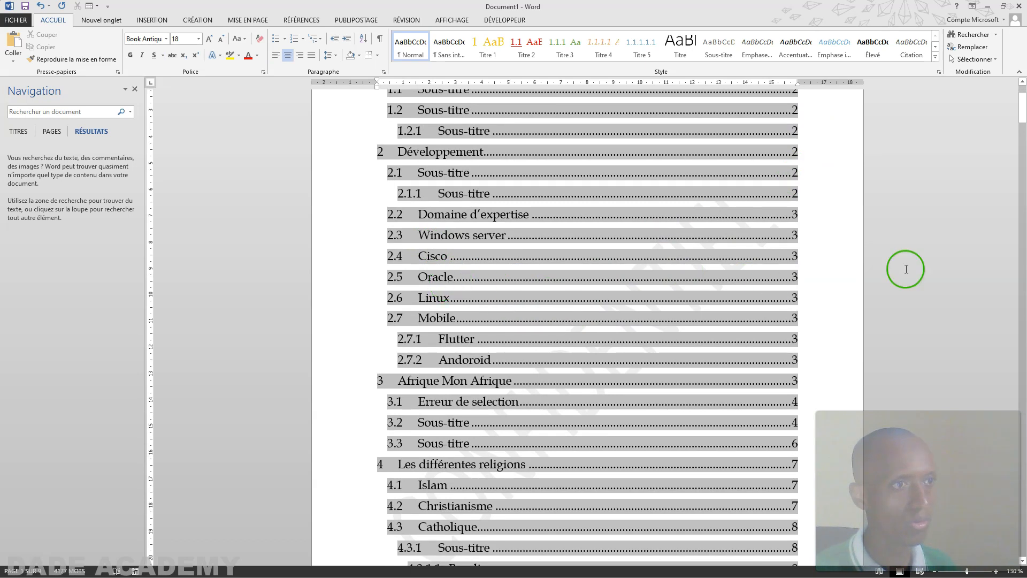
{"action": "left_click", "coordinate": [959, 250]}
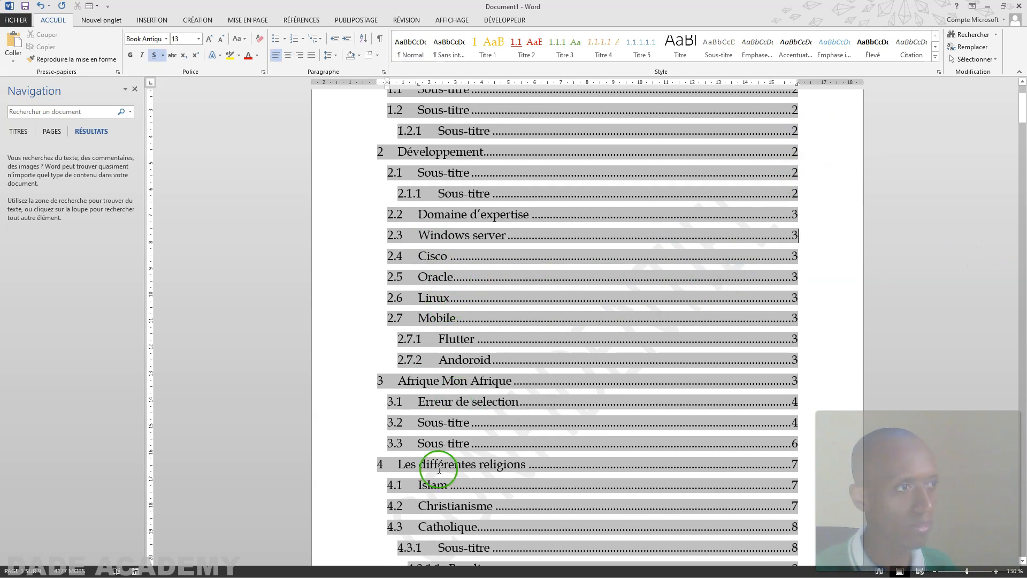
{"action": "scroll", "coordinate": [438, 469], "scroll_direction": "down", "scroll_amount": 4}
{"action": "left_click", "coordinate": [465, 529]}
{"action": "scroll", "coordinate": [374, 360], "scroll_direction": "up", "scroll_amount": 4}
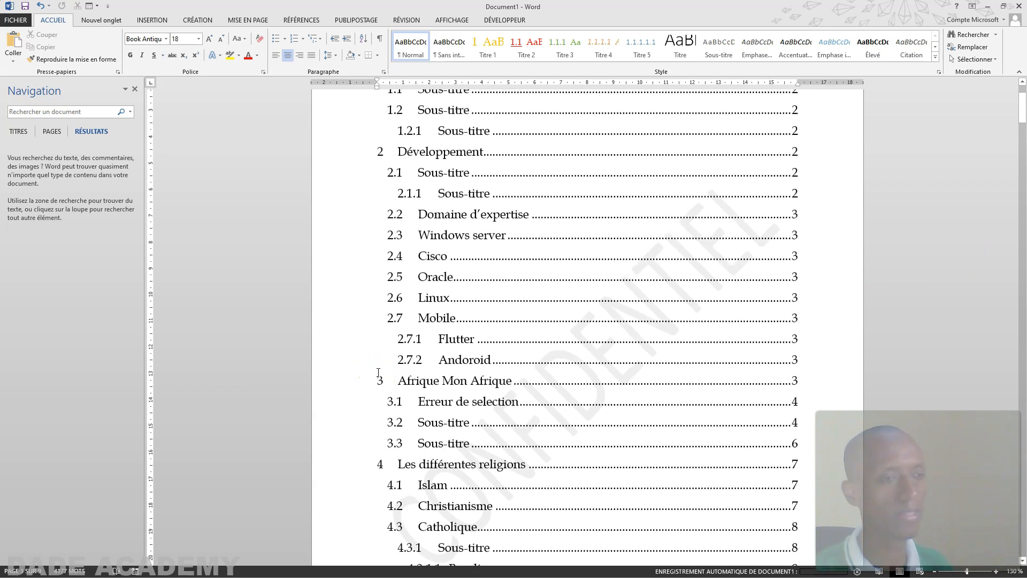
Follow the "Linux" entry's link from the table of contents to its heading and look down to the 2.7.1 Flutter heading.
{"action": "left_click", "coordinate": [349, 310]}
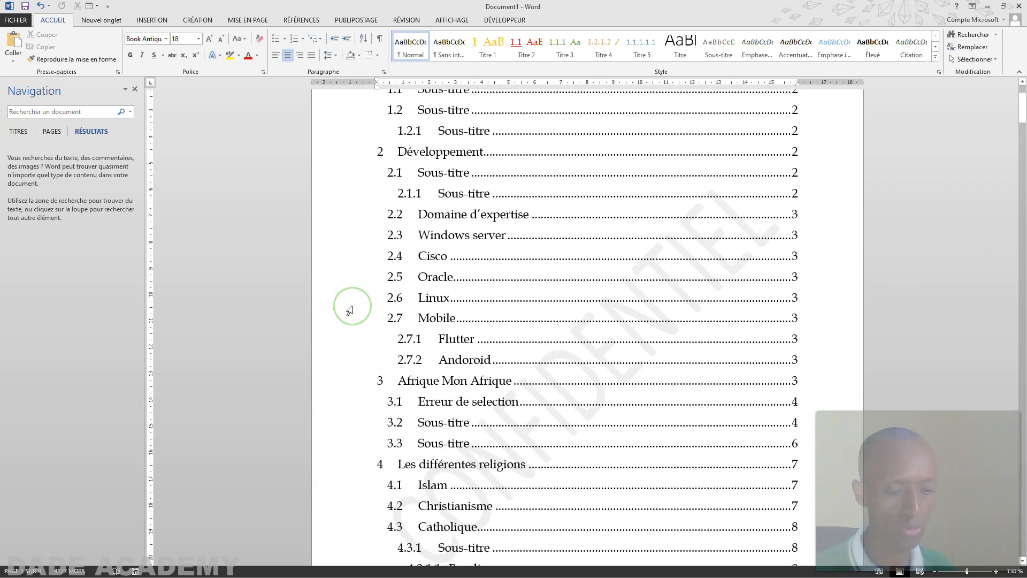
{"action": "left_click", "coordinate": [456, 317]}
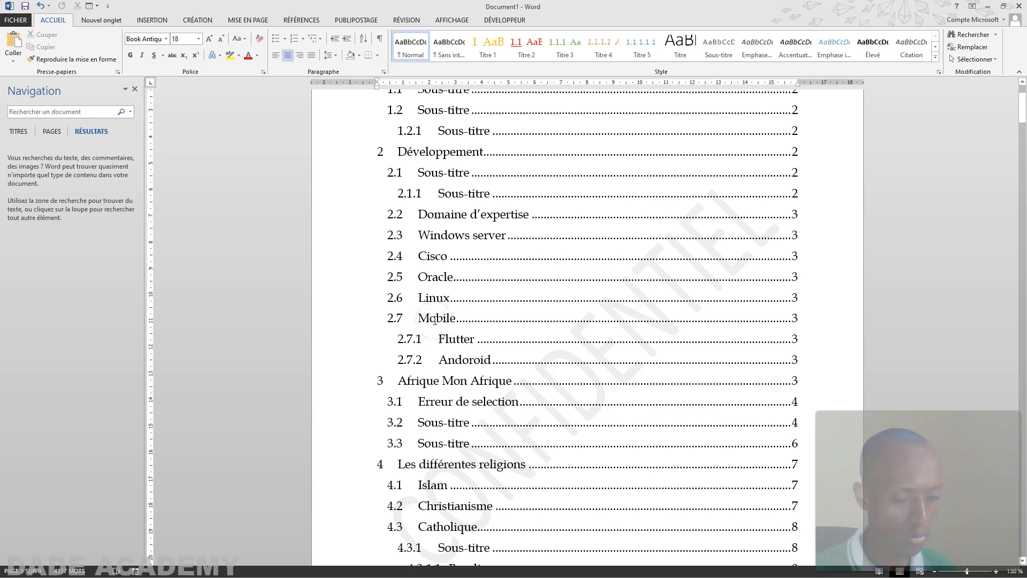
{"action": "left_click", "coordinate": [439, 327]}
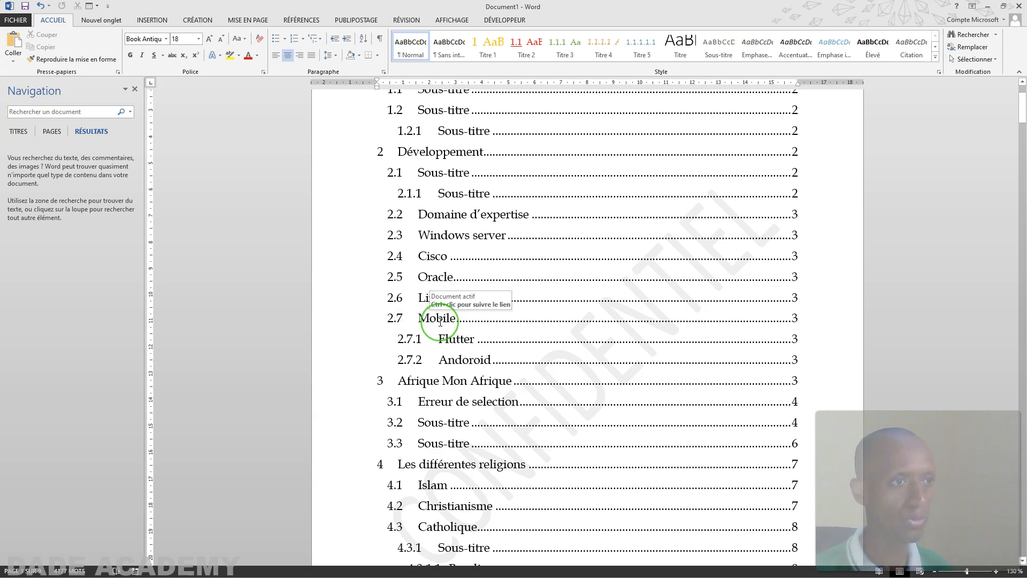
{"action": "left_click", "coordinate": [468, 281]}
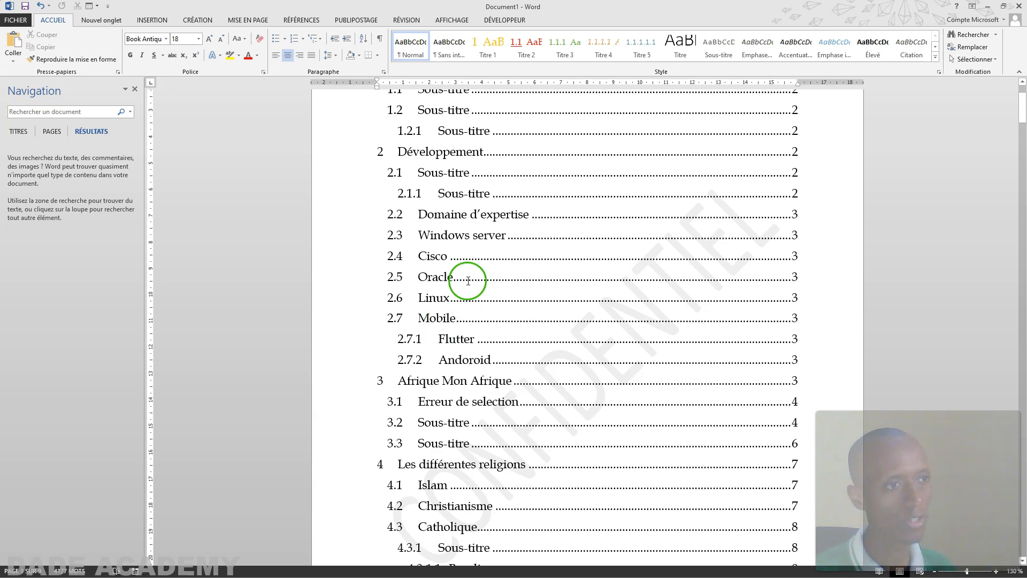
{"action": "left_click", "coordinate": [434, 302], "text": "ctrl"}
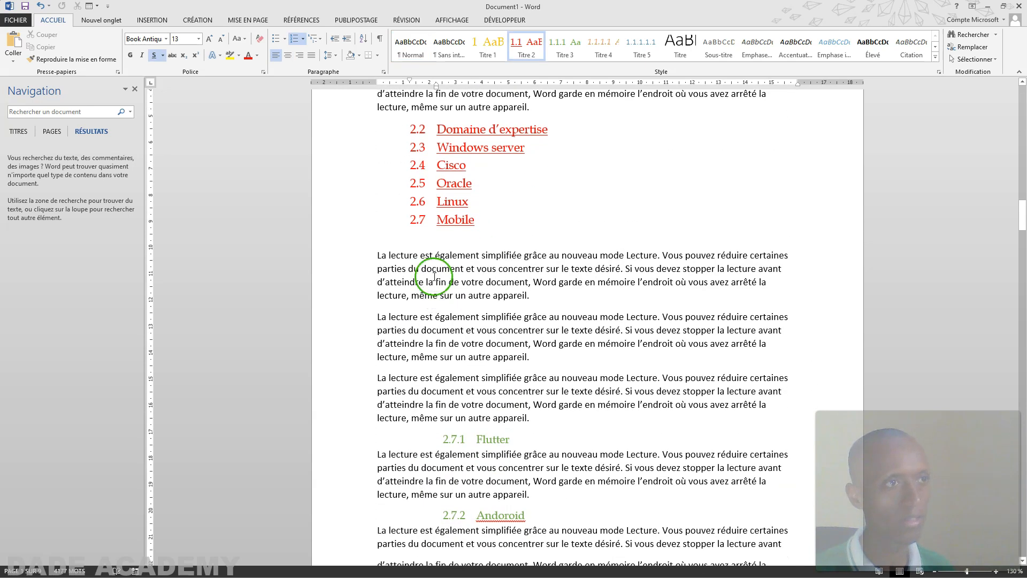
{"action": "scroll", "coordinate": [480, 258], "scroll_direction": "down", "scroll_amount": 3}
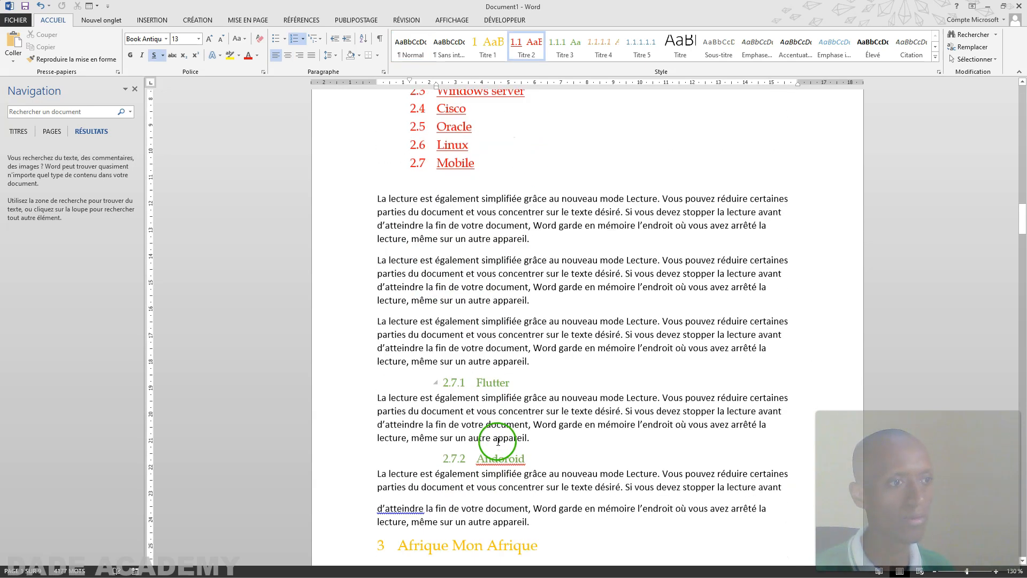
{"action": "left_click_drag", "start_coordinate": [477, 342], "coordinate": [533, 343]}
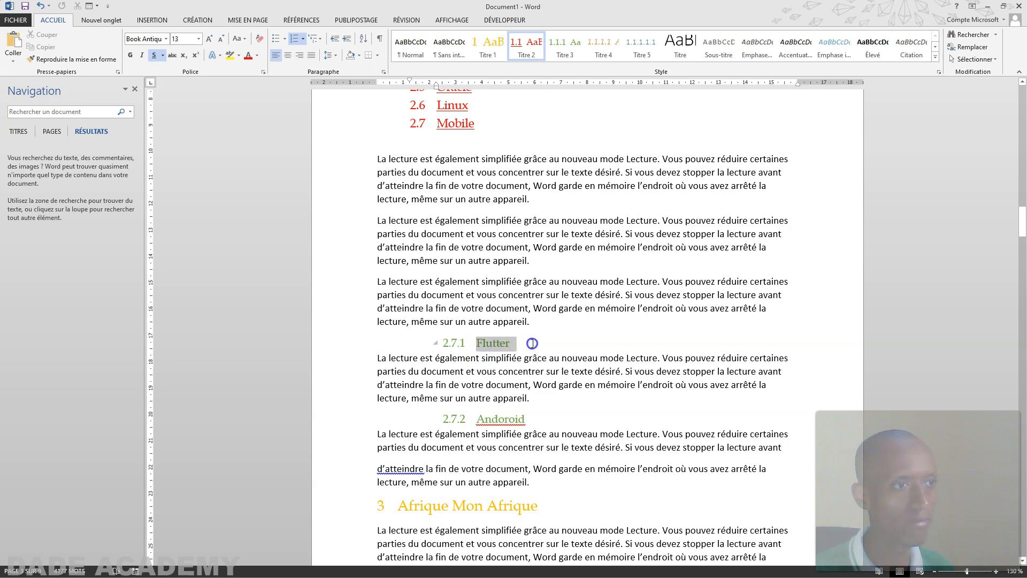
Return to the table of contents and follow the "Flutter" entry's link to its heading.
{"action": "left_click_drag", "start_coordinate": [1019, 220], "coordinate": [1021, 91]}
{"action": "scroll", "coordinate": [551, 330], "scroll_direction": "down", "scroll_amount": 1}
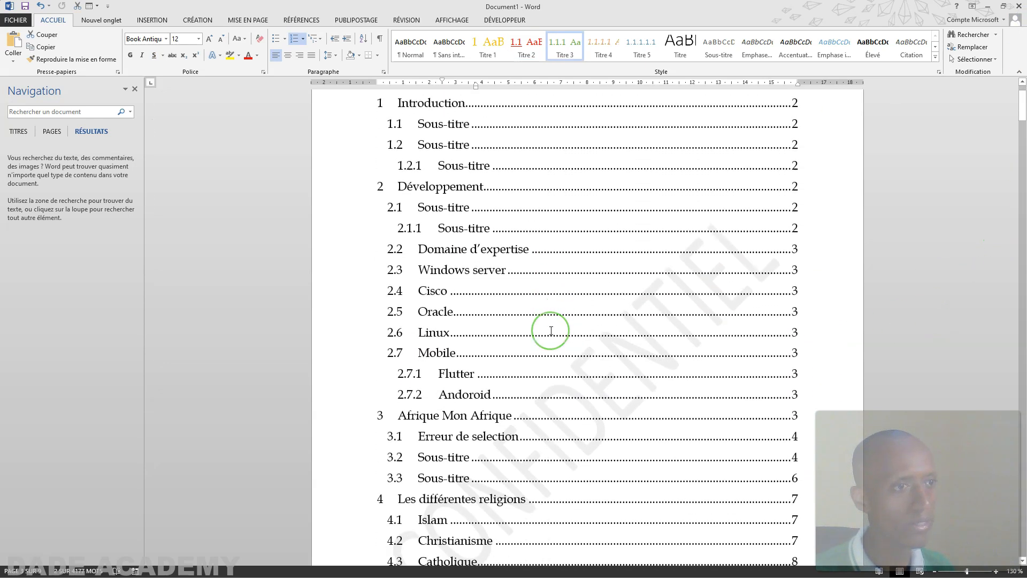
{"action": "left_click", "coordinate": [458, 374], "text": "ctrl"}
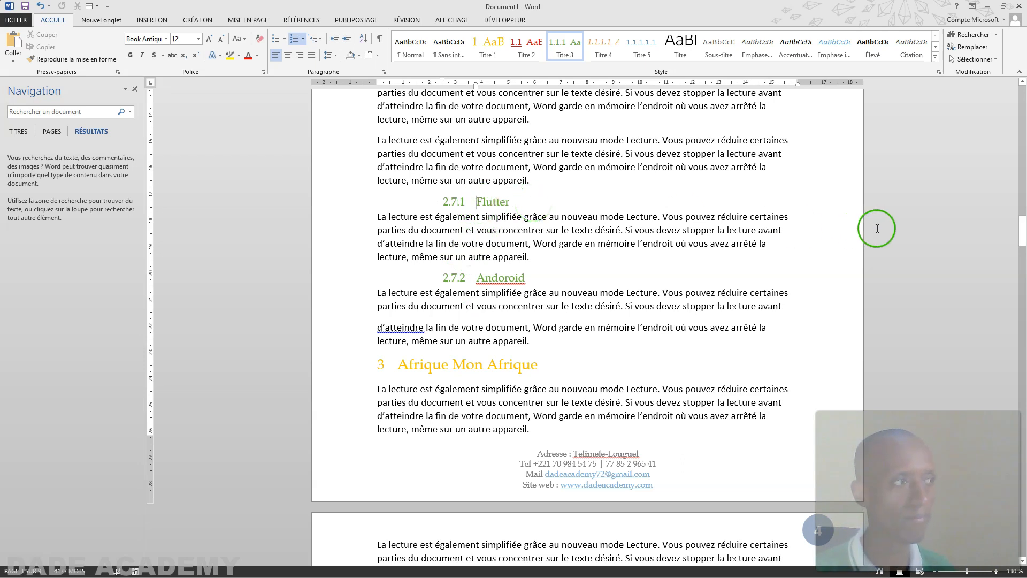
Go back to the table of contents and follow the "Andoroid" entry's link to its heading.
{"action": "left_click_drag", "start_coordinate": [1022, 238], "coordinate": [1021, 99]}
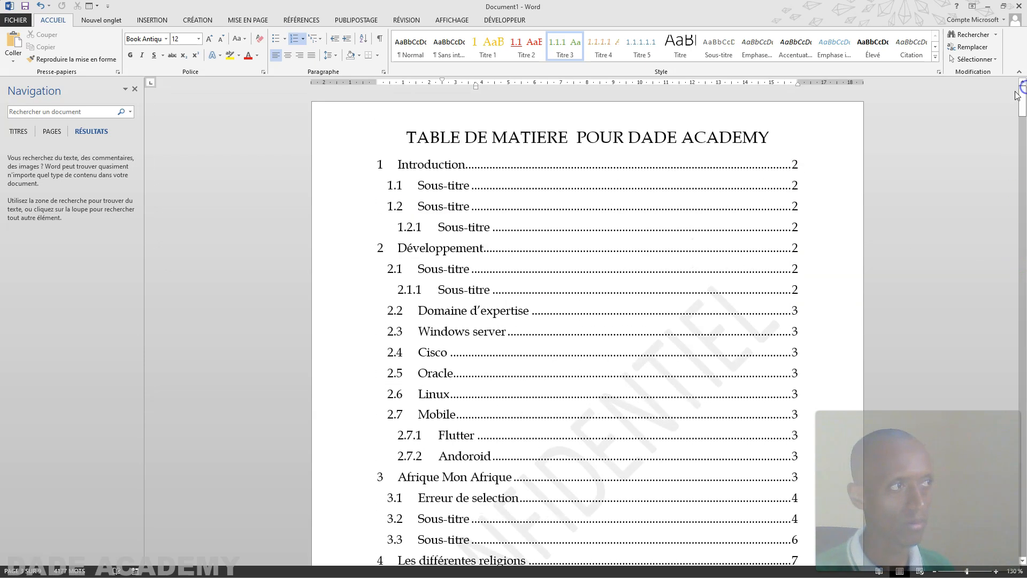
{"action": "left_click", "coordinate": [894, 166]}
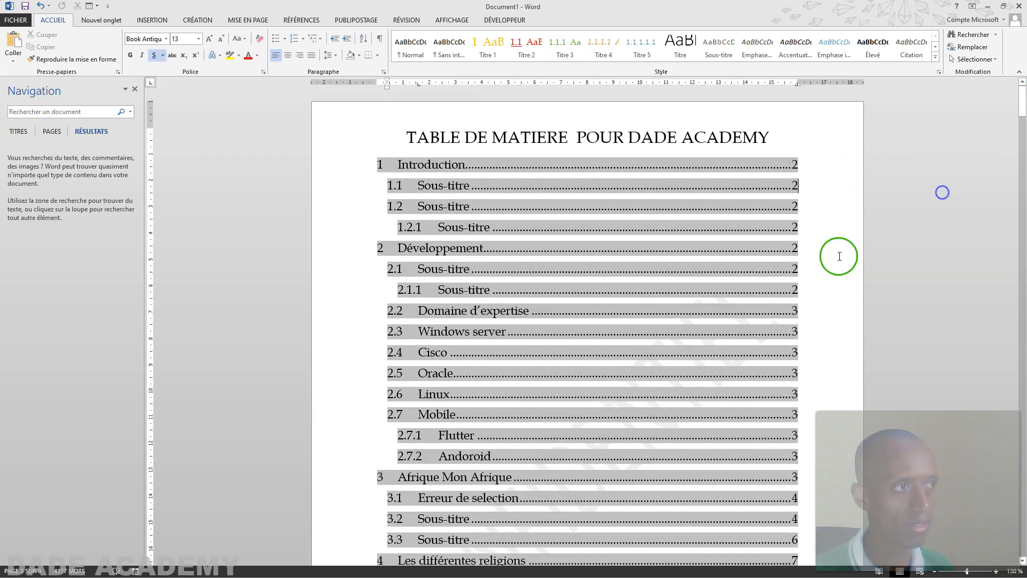
{"action": "scroll", "coordinate": [367, 359], "scroll_direction": "down", "scroll_amount": 1}
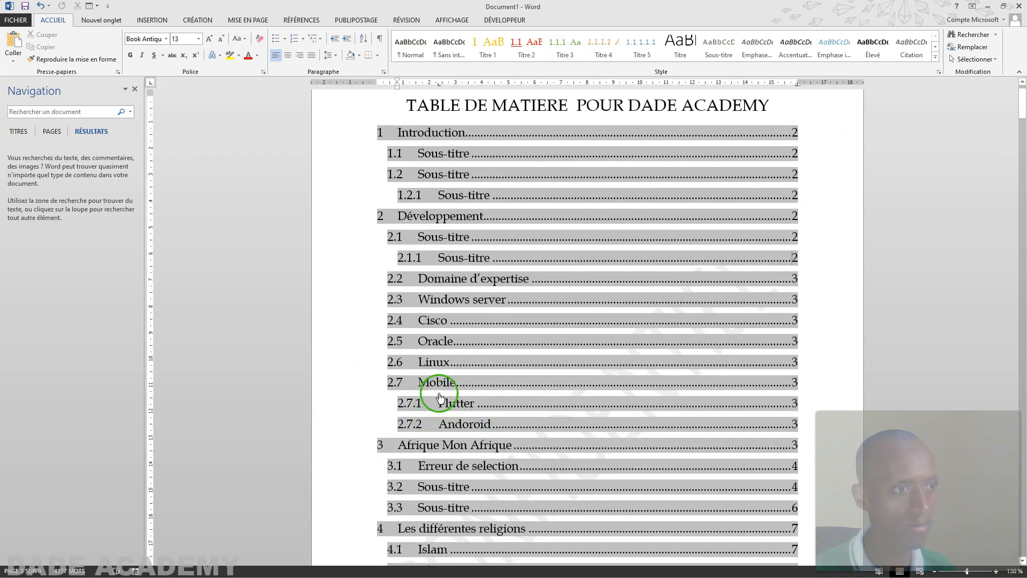
{"action": "left_click", "coordinate": [464, 429], "text": "ctrl"}
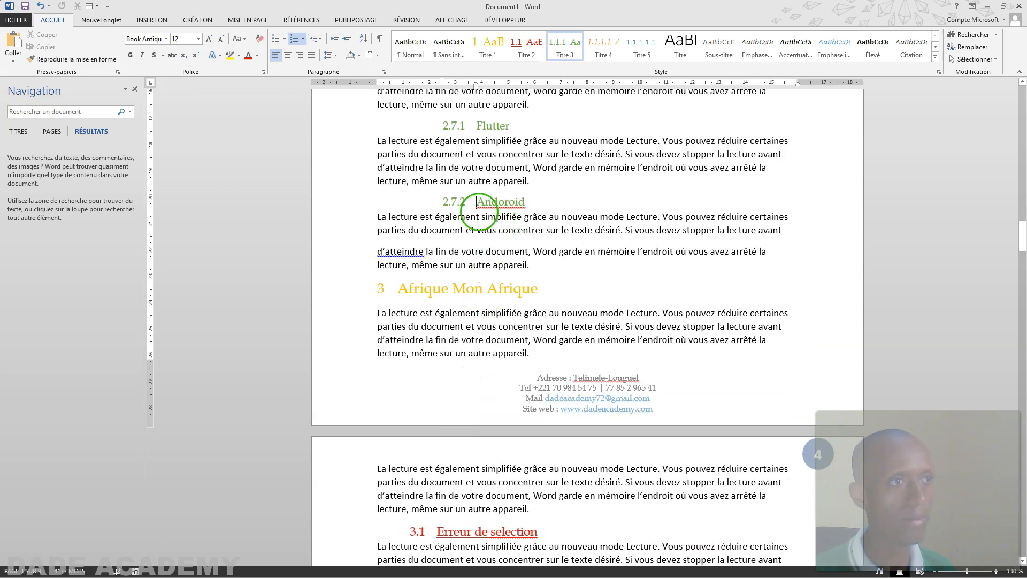